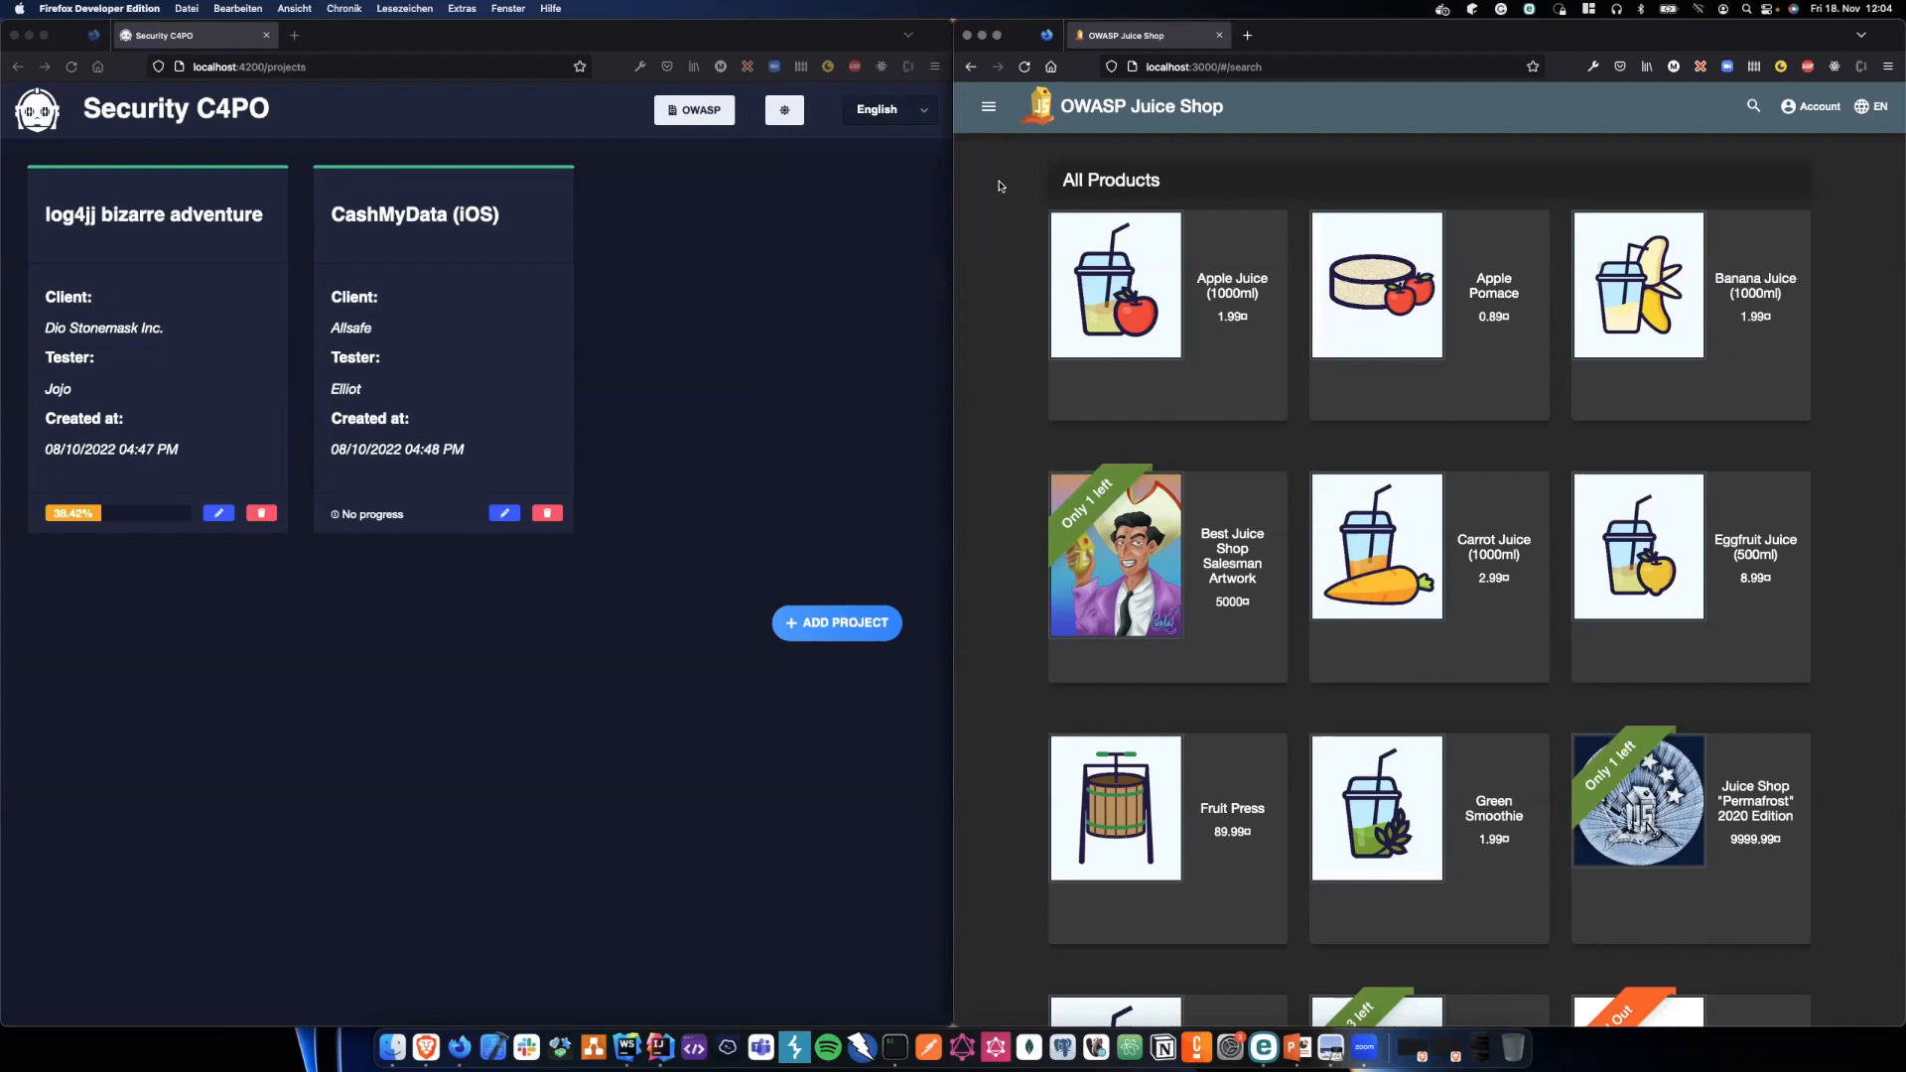
- Look through the challenges on the Juice Shop score board and return to the All Products page
click(987, 110)
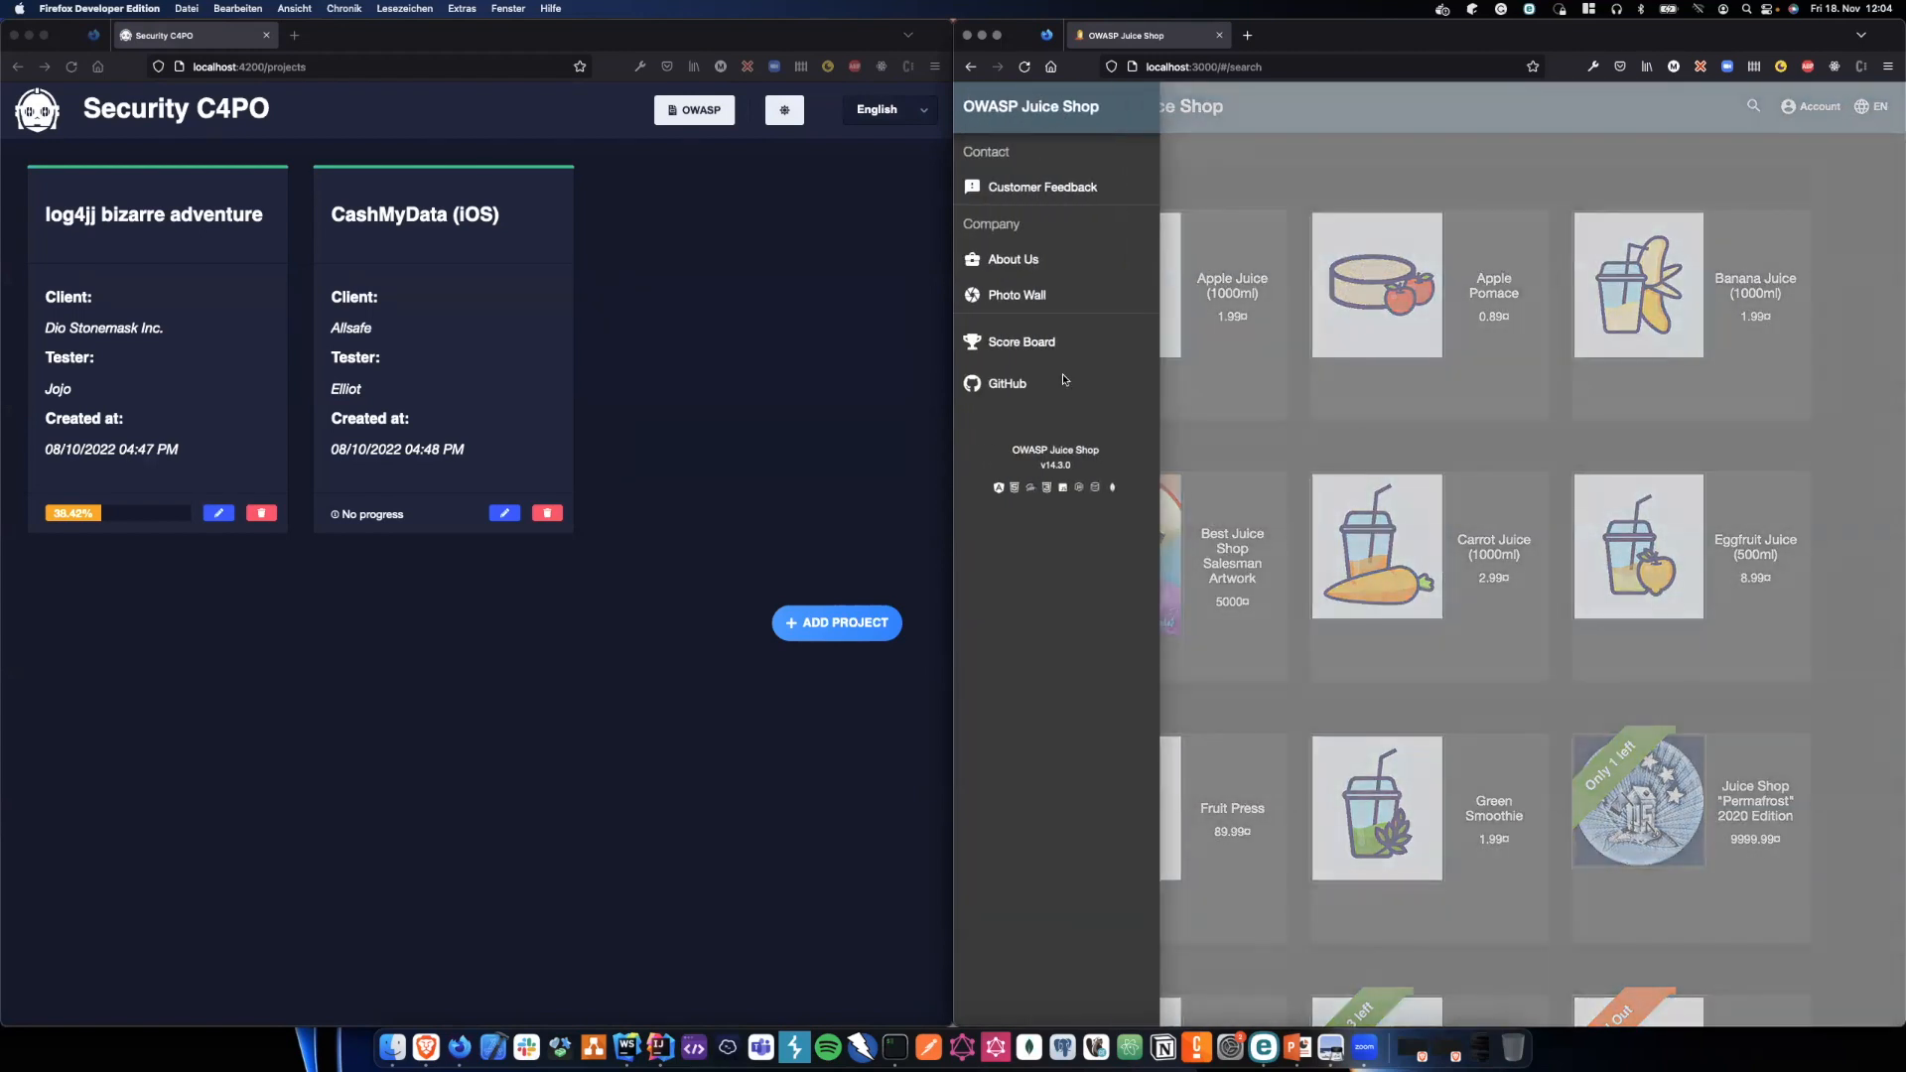
click(1023, 341)
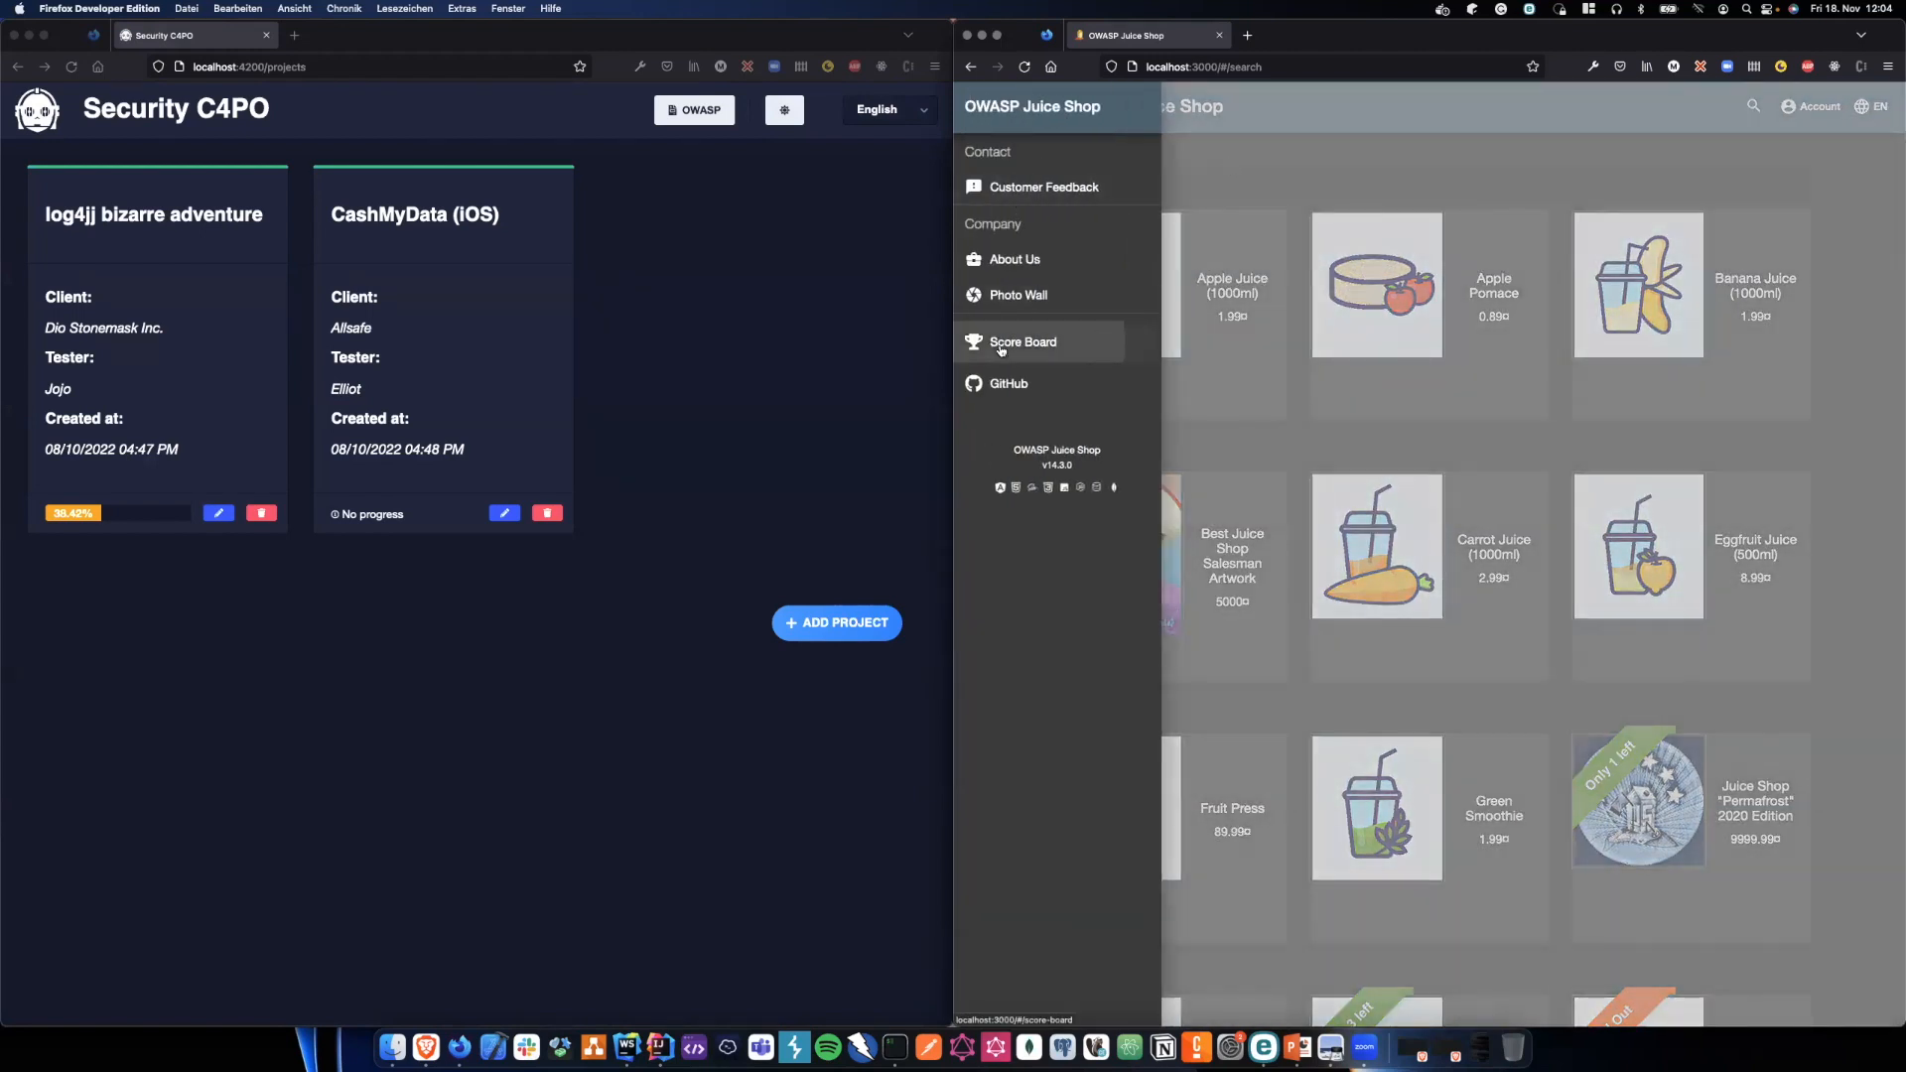
scroll(1481, 612, down, 3)
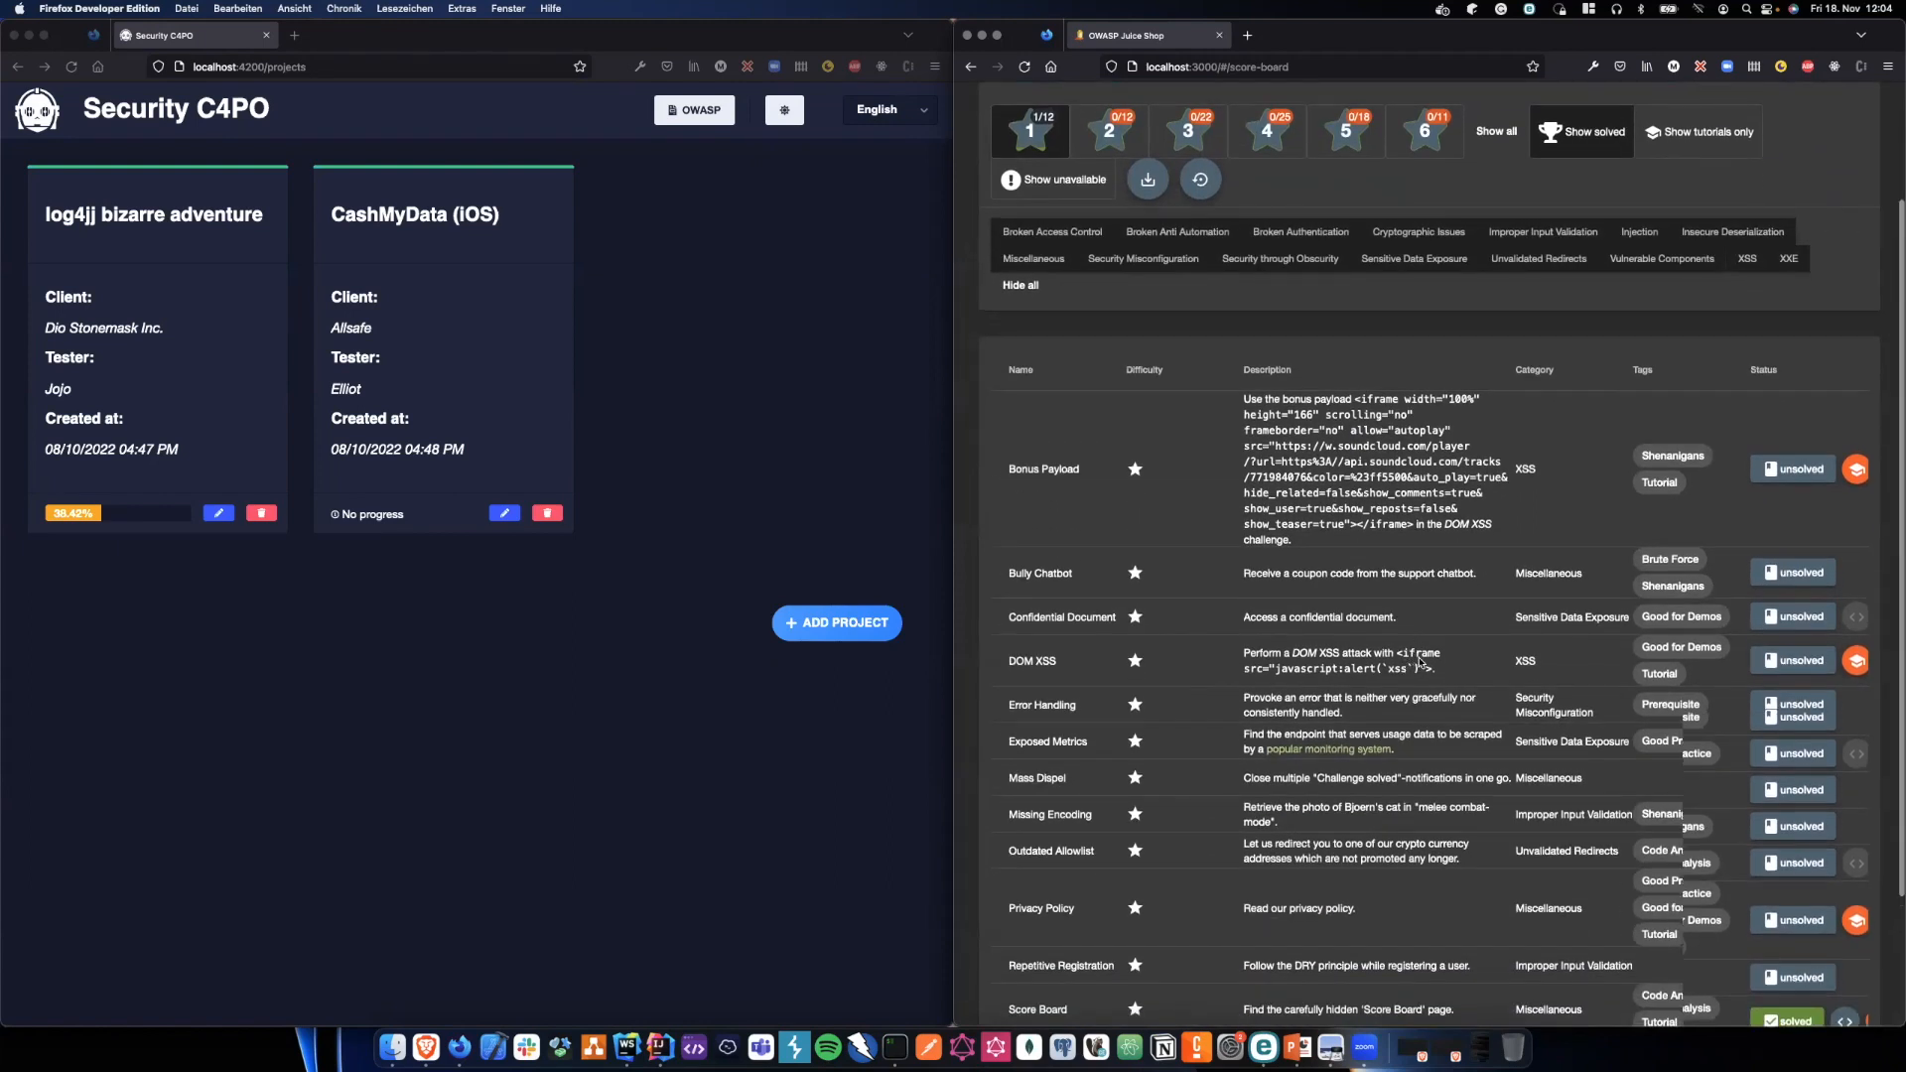
scroll(1370, 660, up, 2)
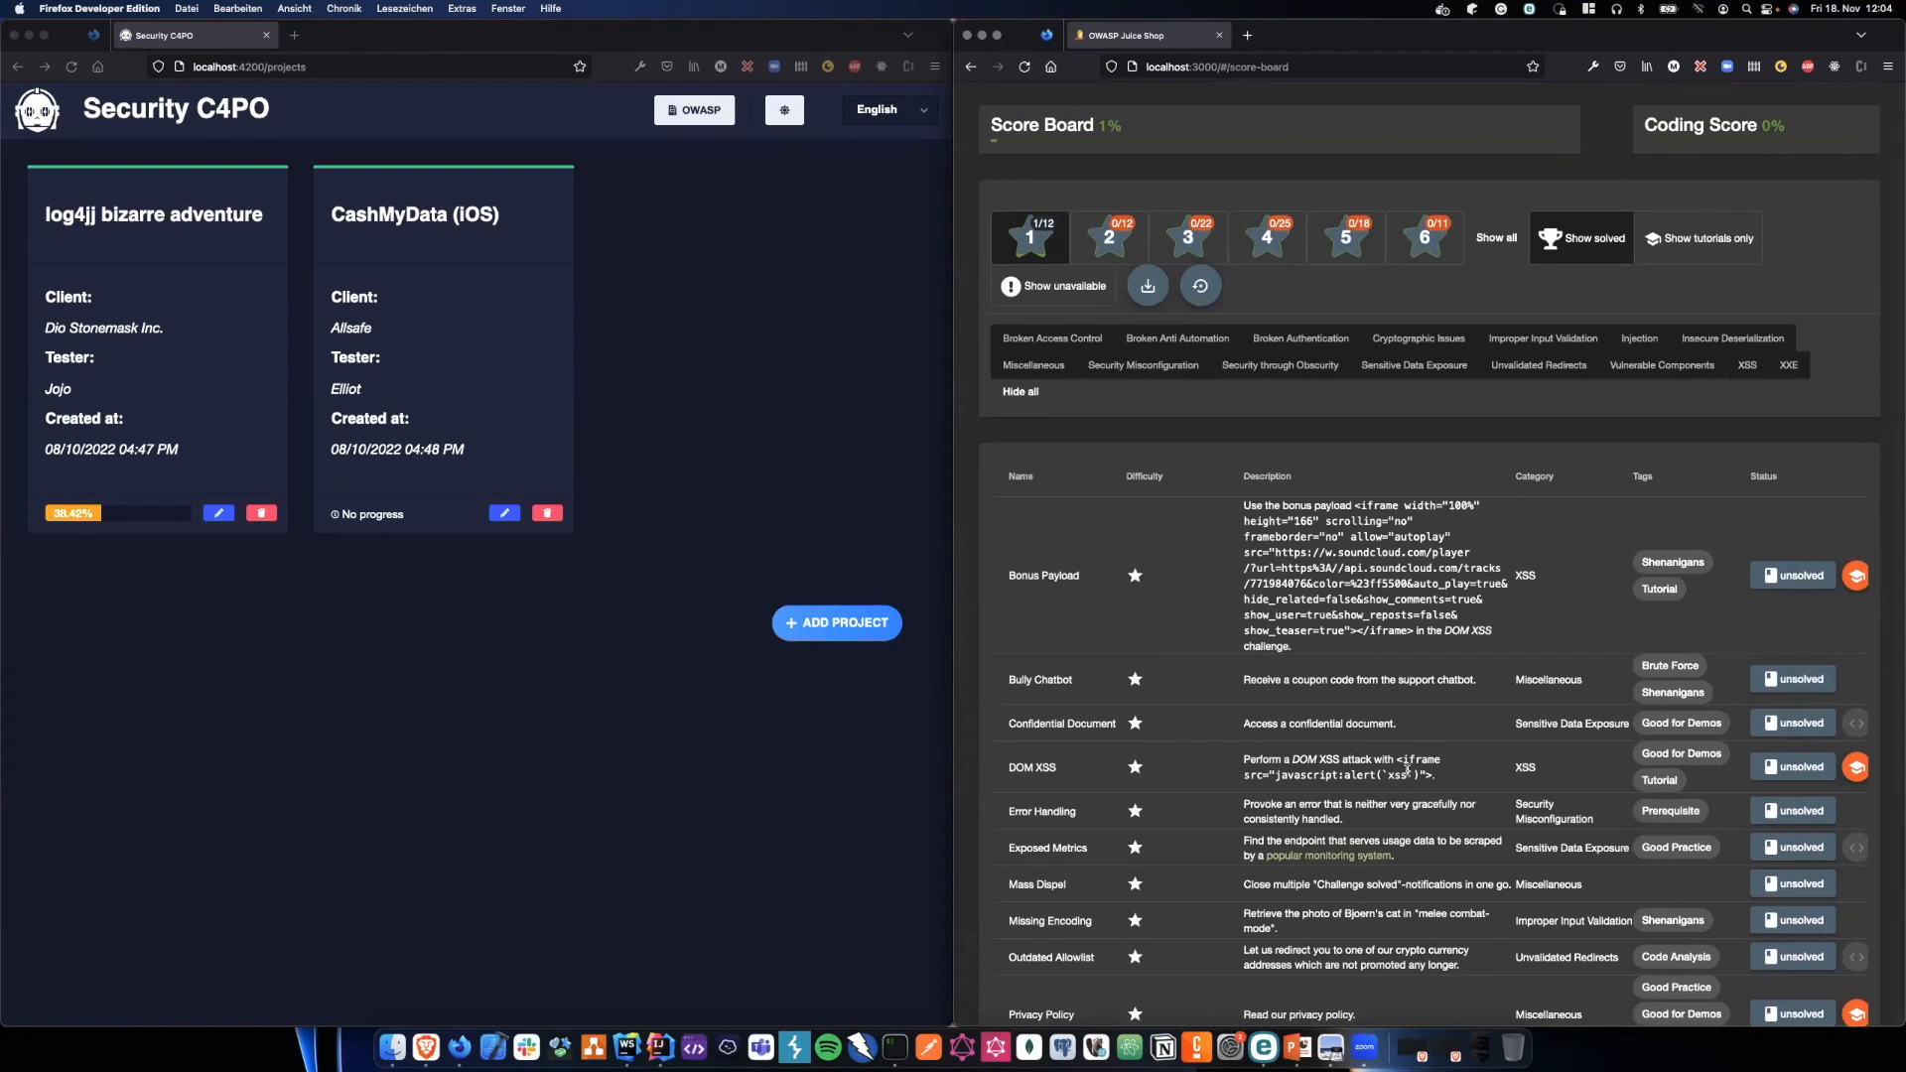
scroll(1407, 768, up, 1)
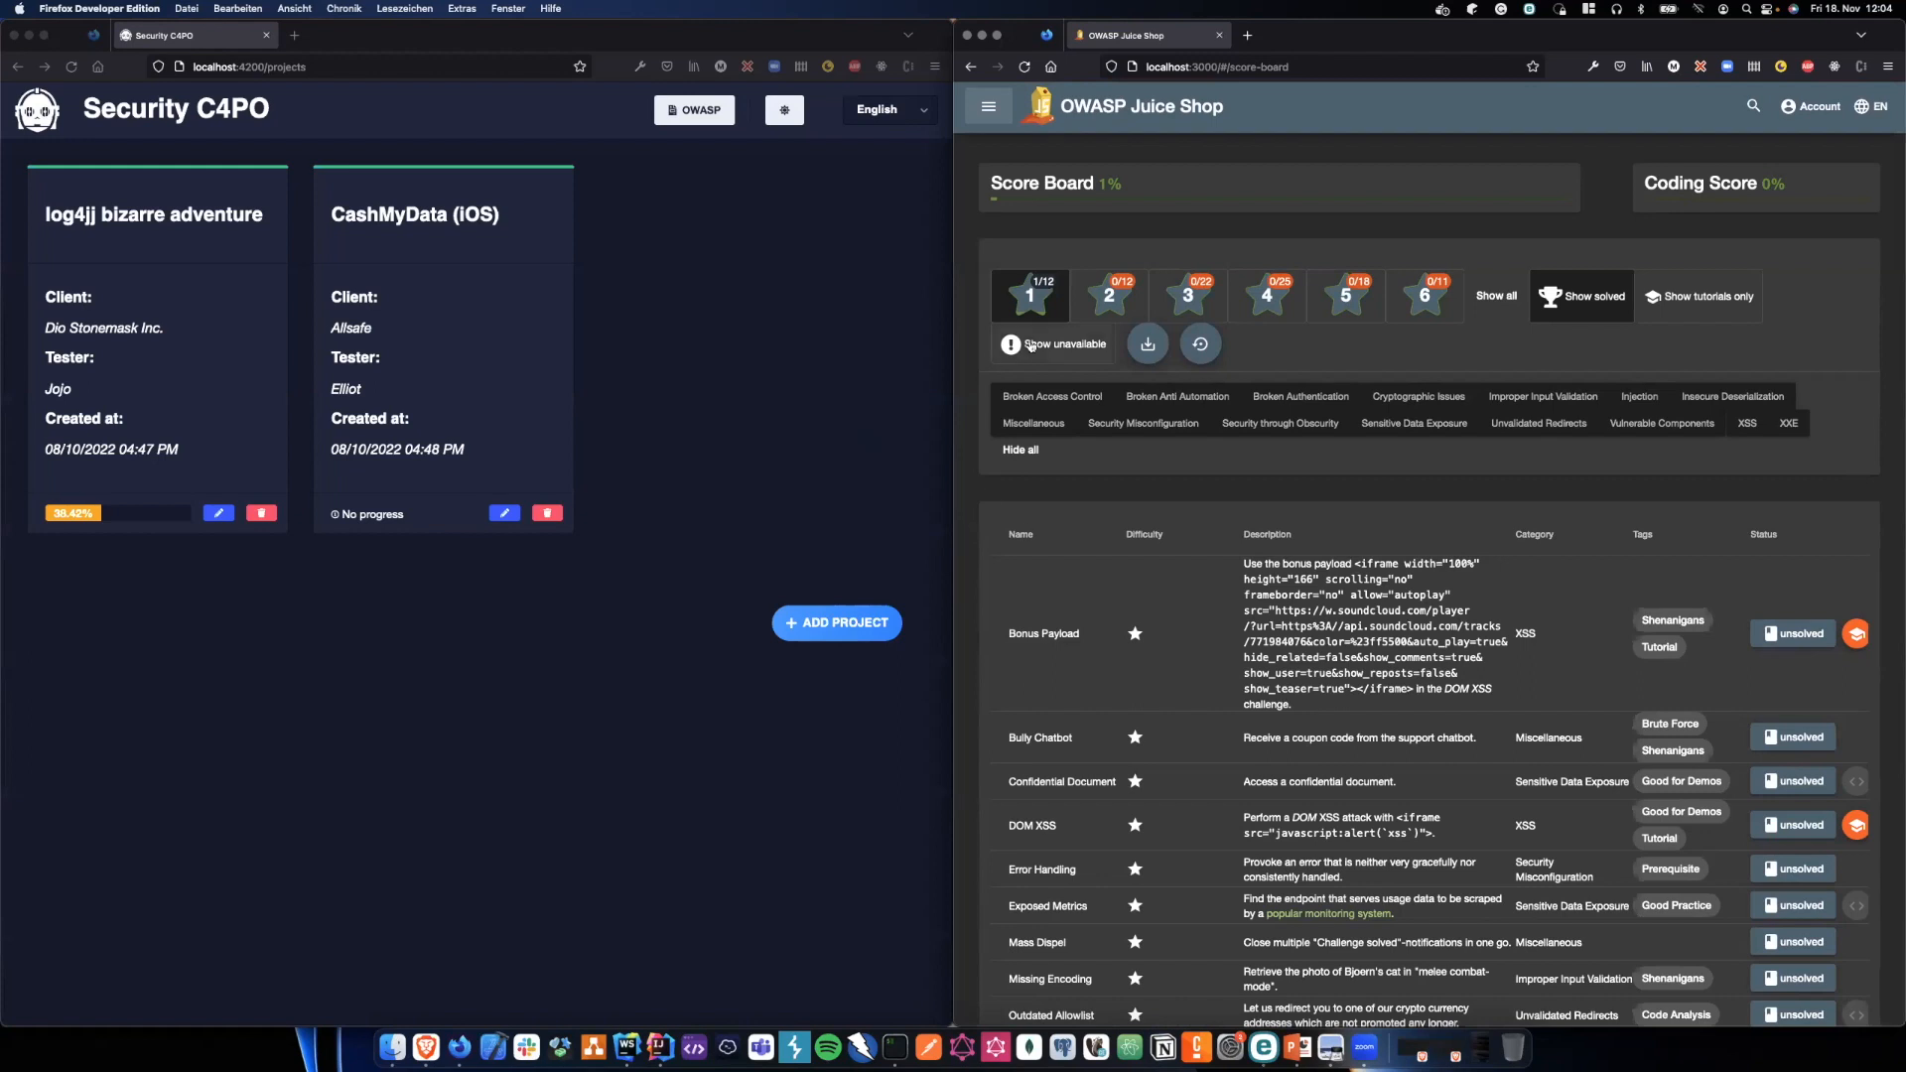
click(1092, 118)
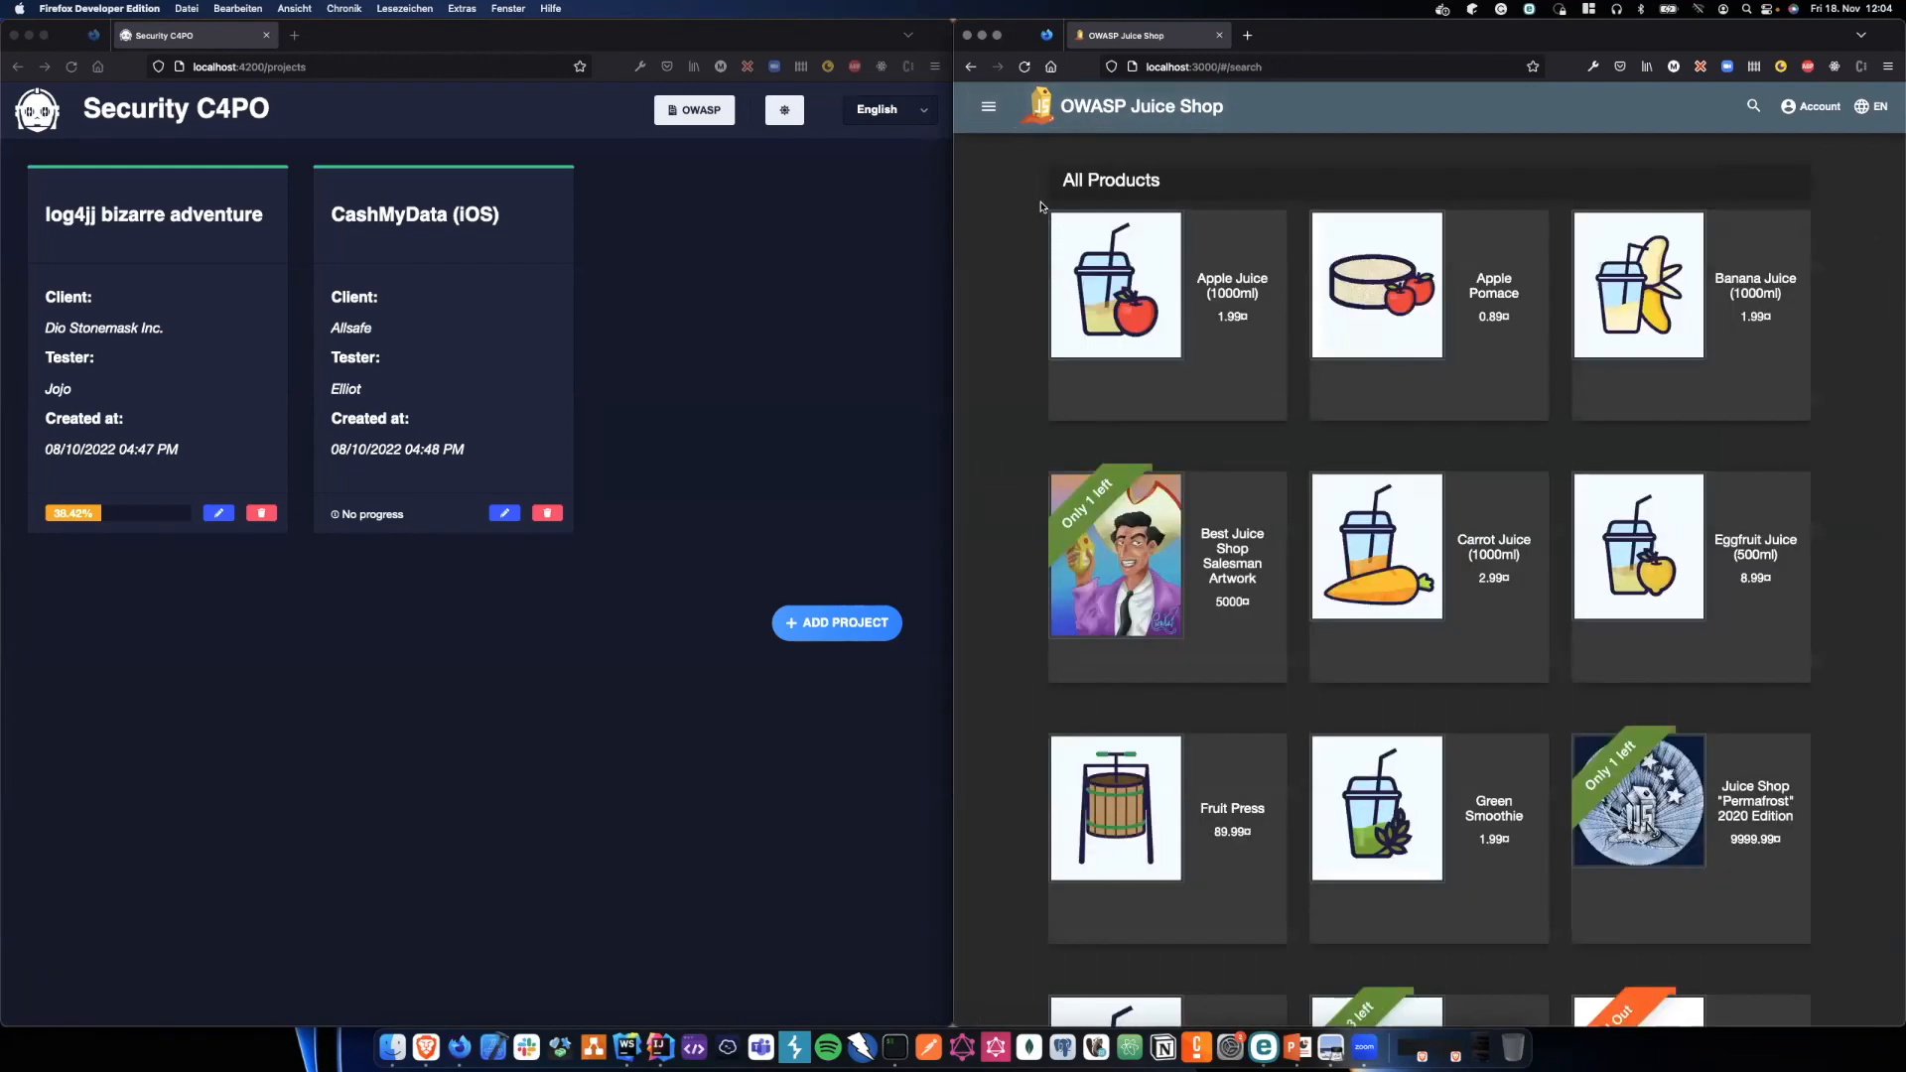
- Create a project in Security C4PO titled Juice Shop with client OWASP and the pentester's name, and save it
click(747, 245)
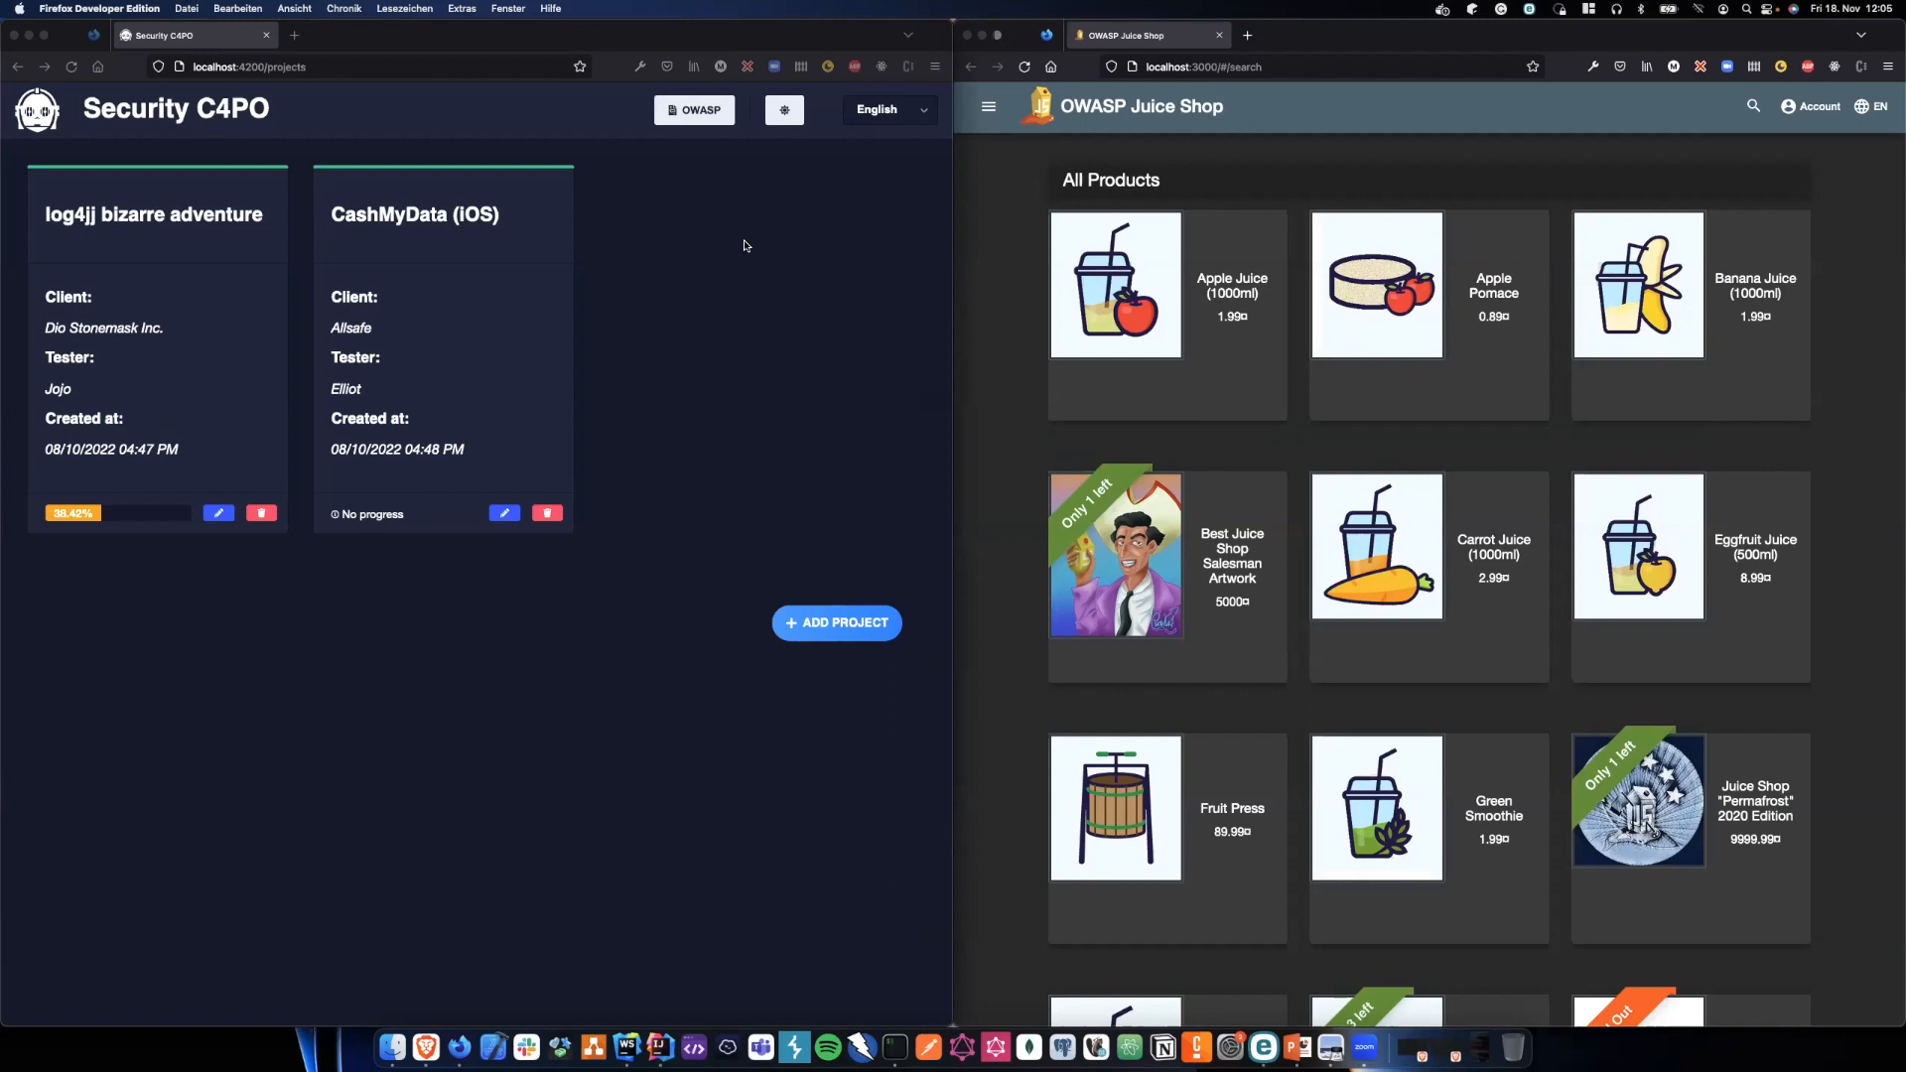
click(865, 627)
click(455, 450)
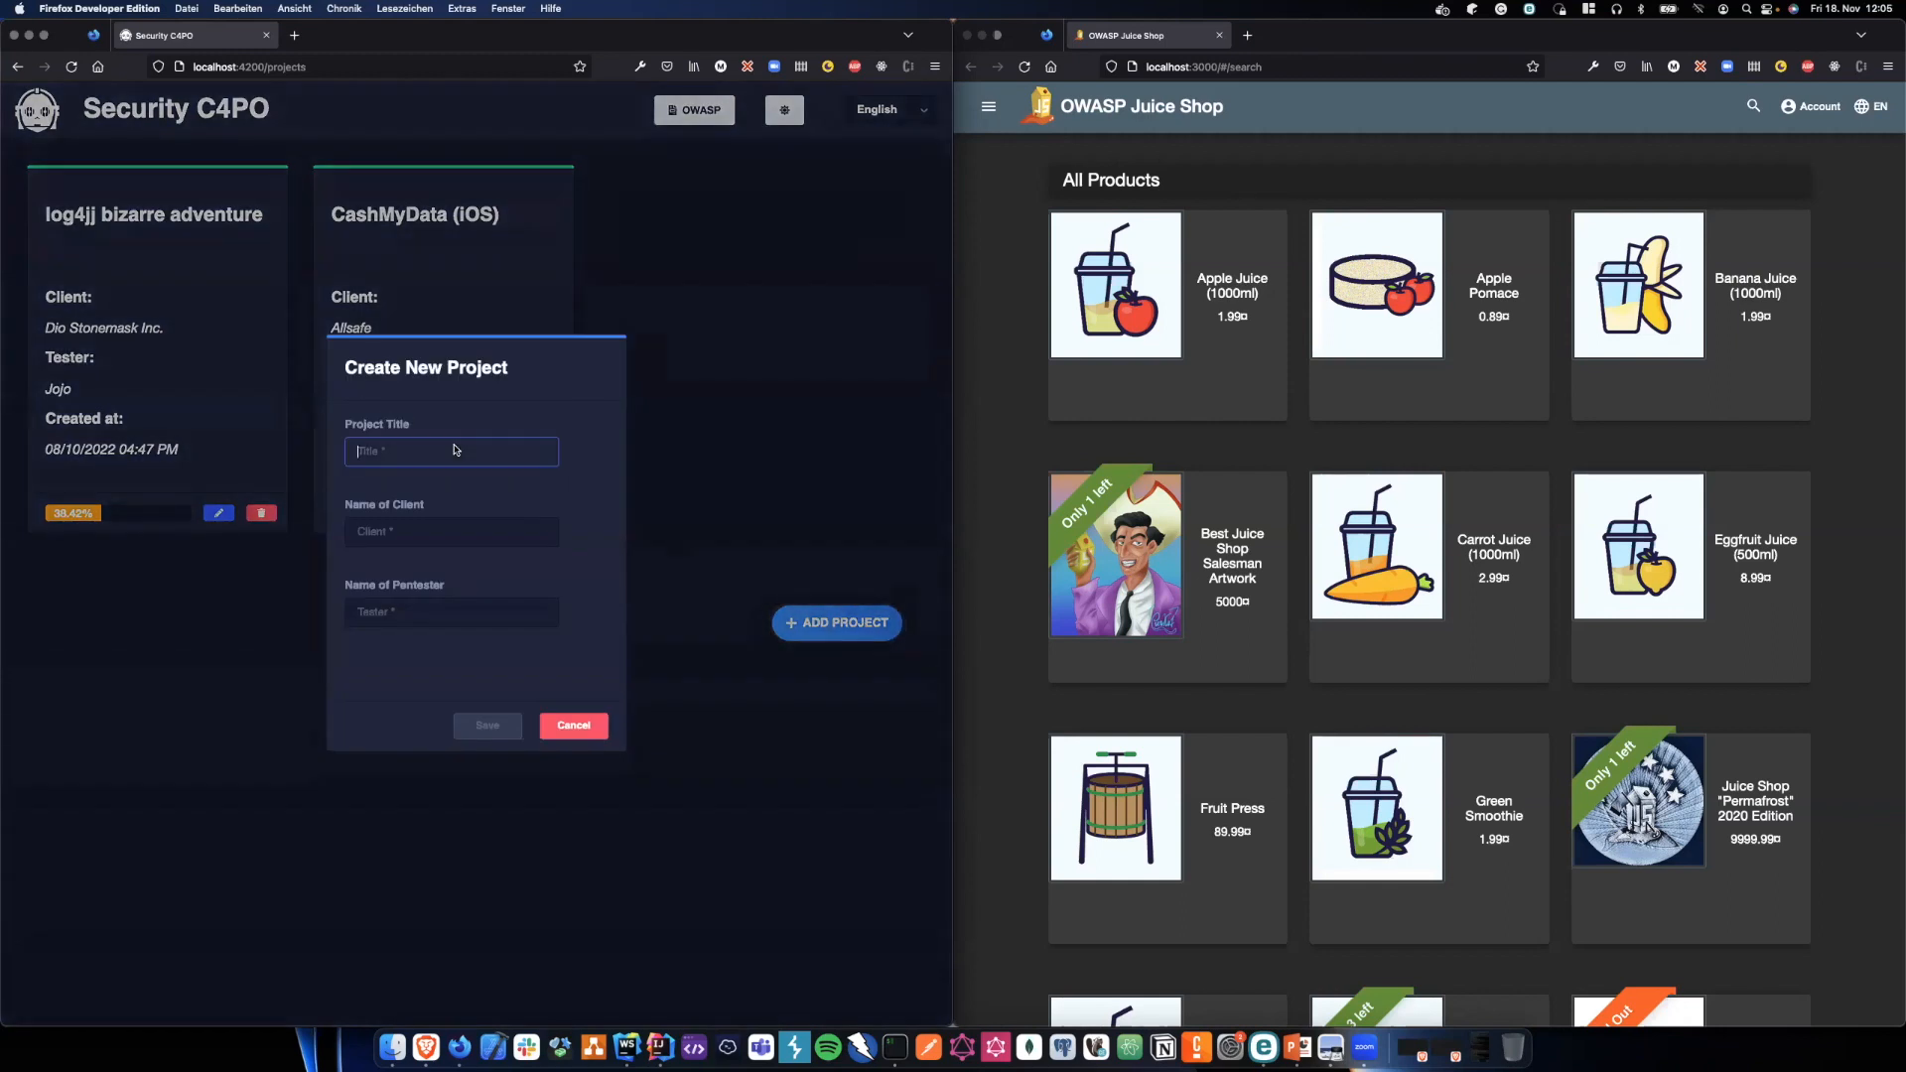
text(Juice)
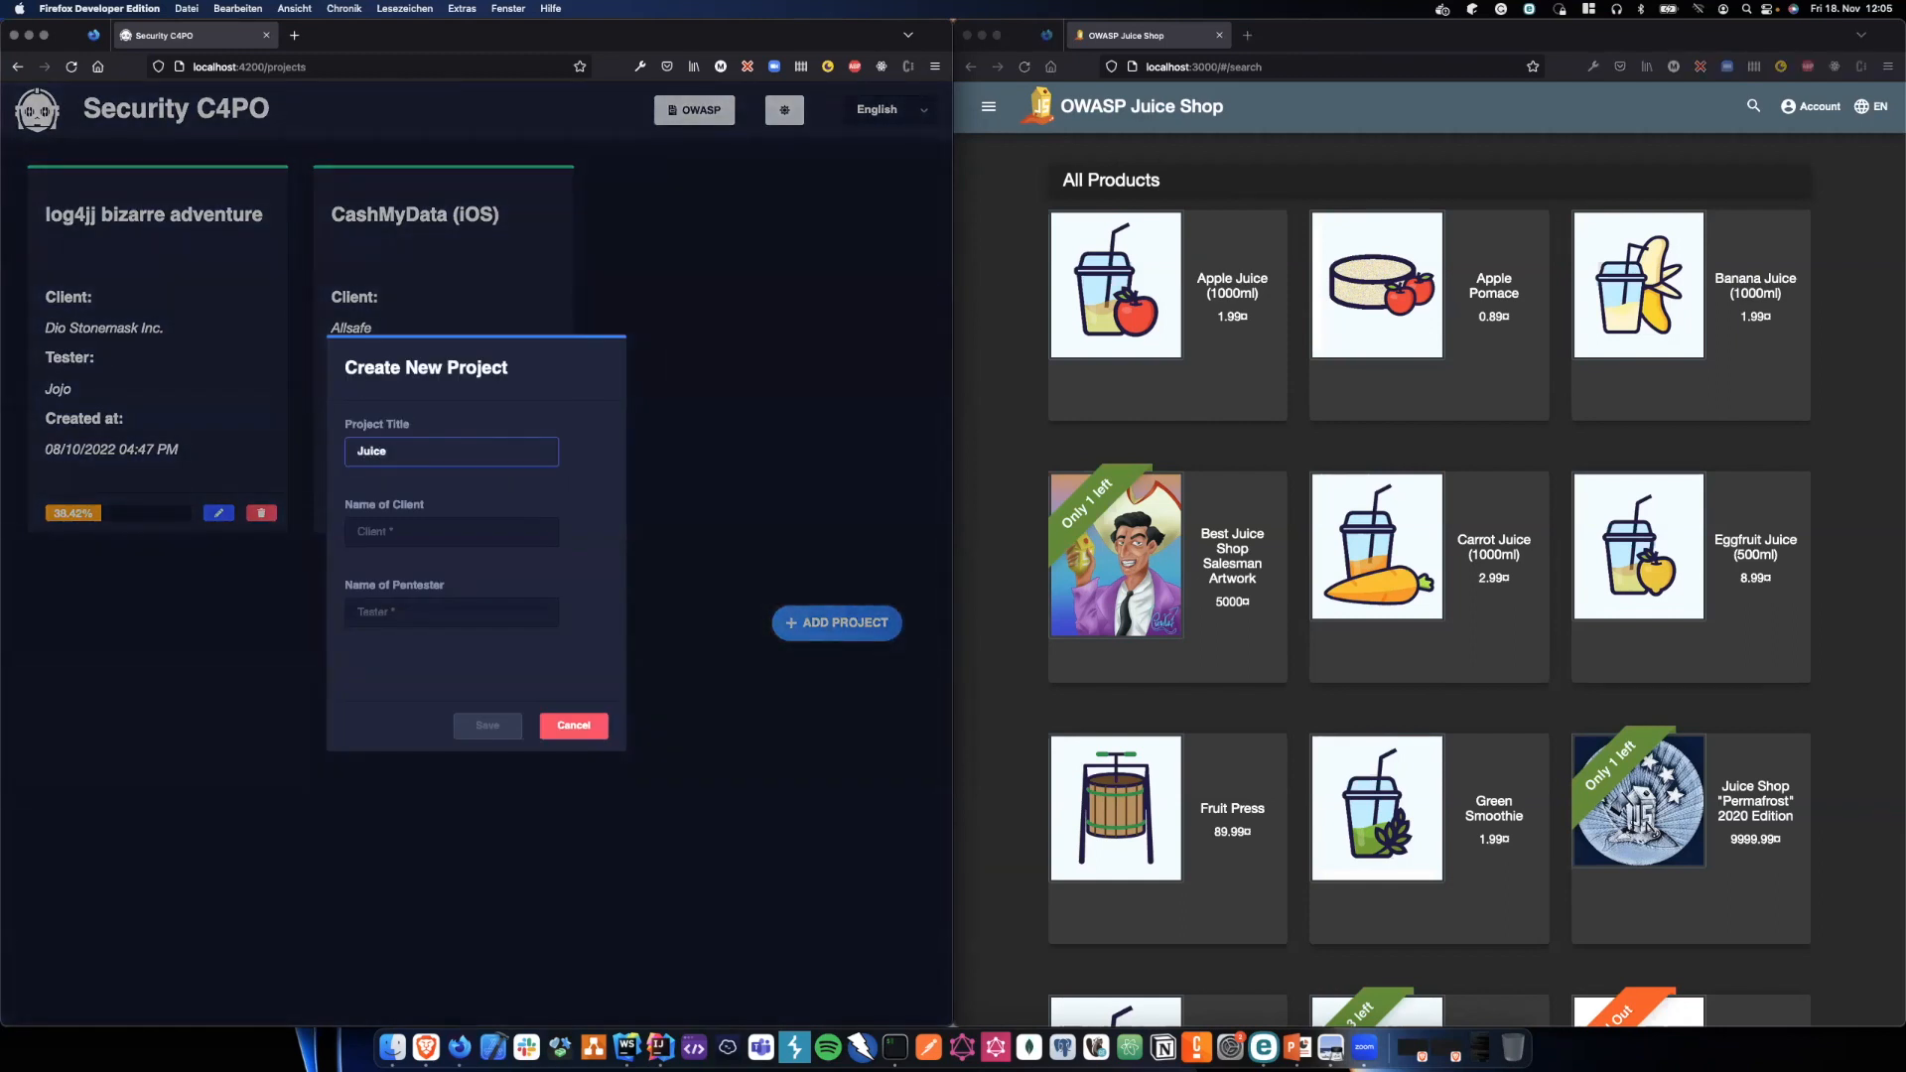
text( Shop)
key(Tab)
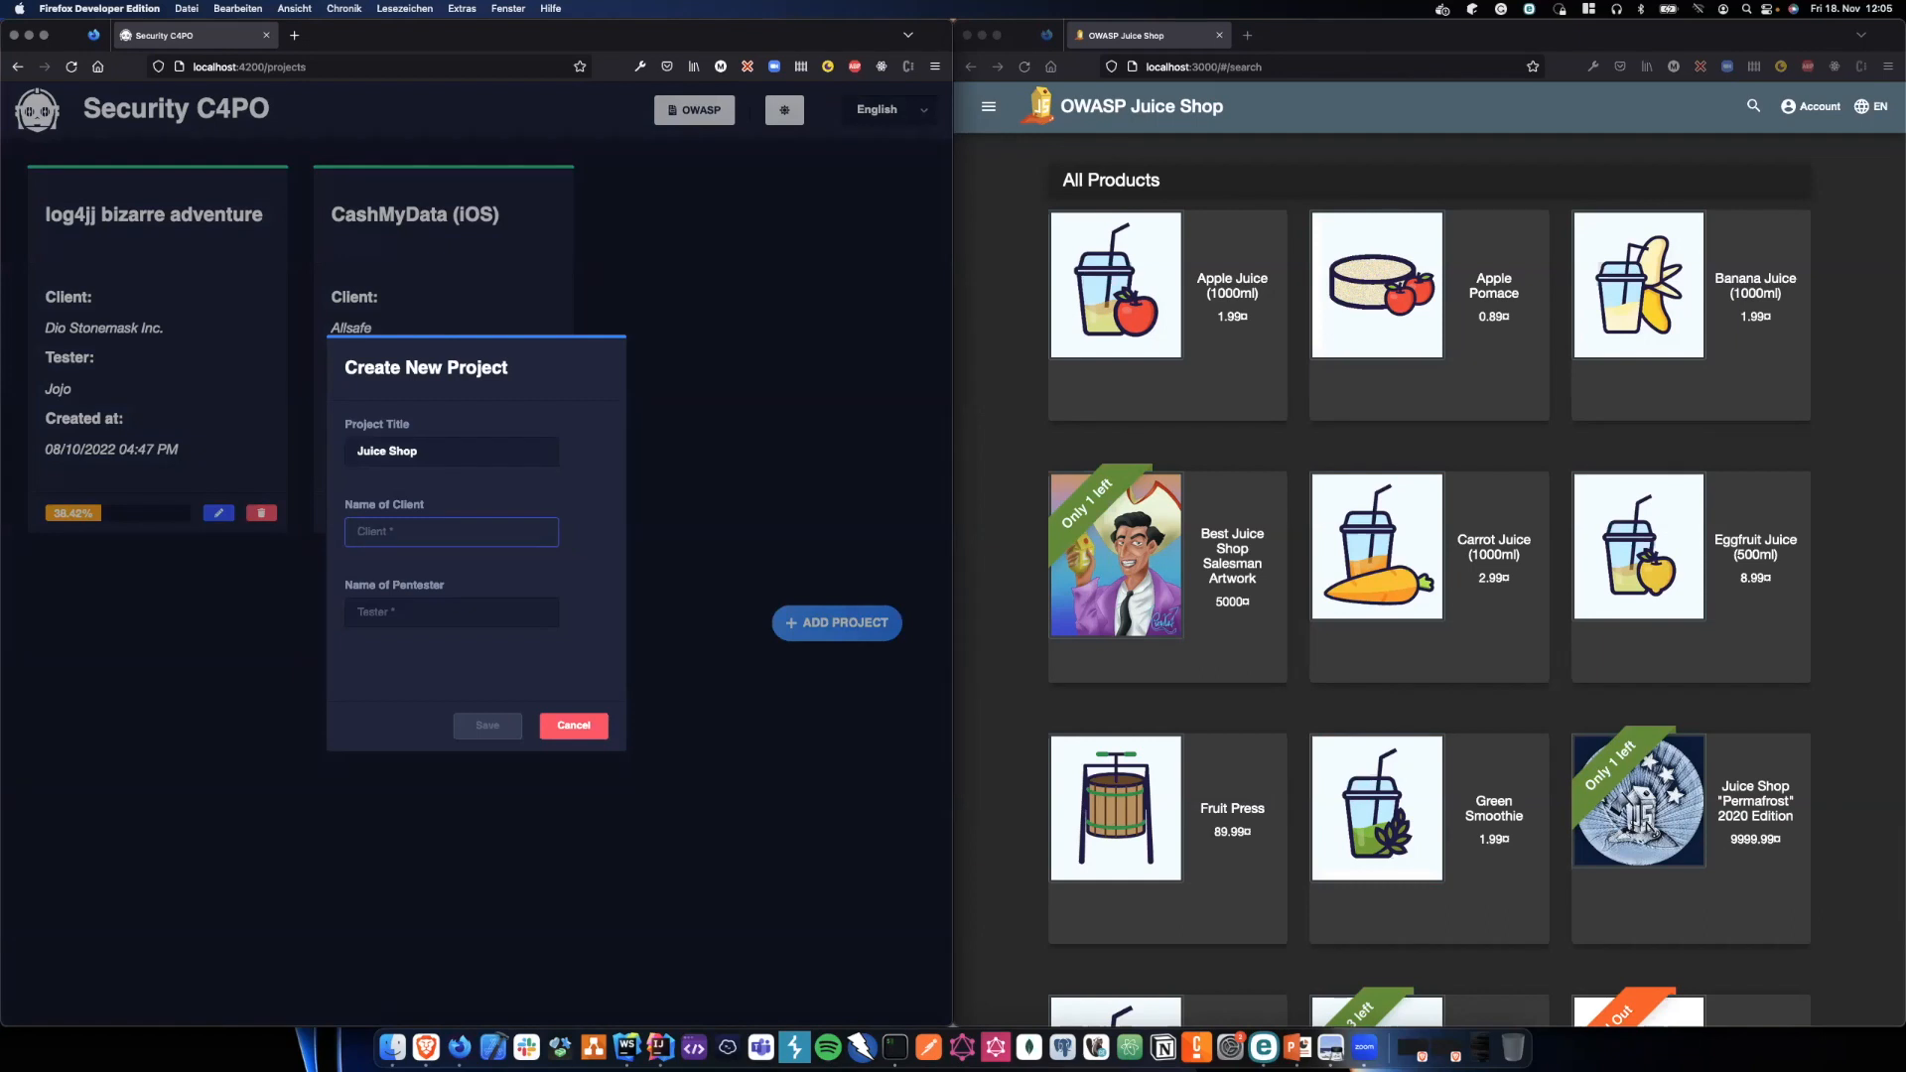
text(OWASP)
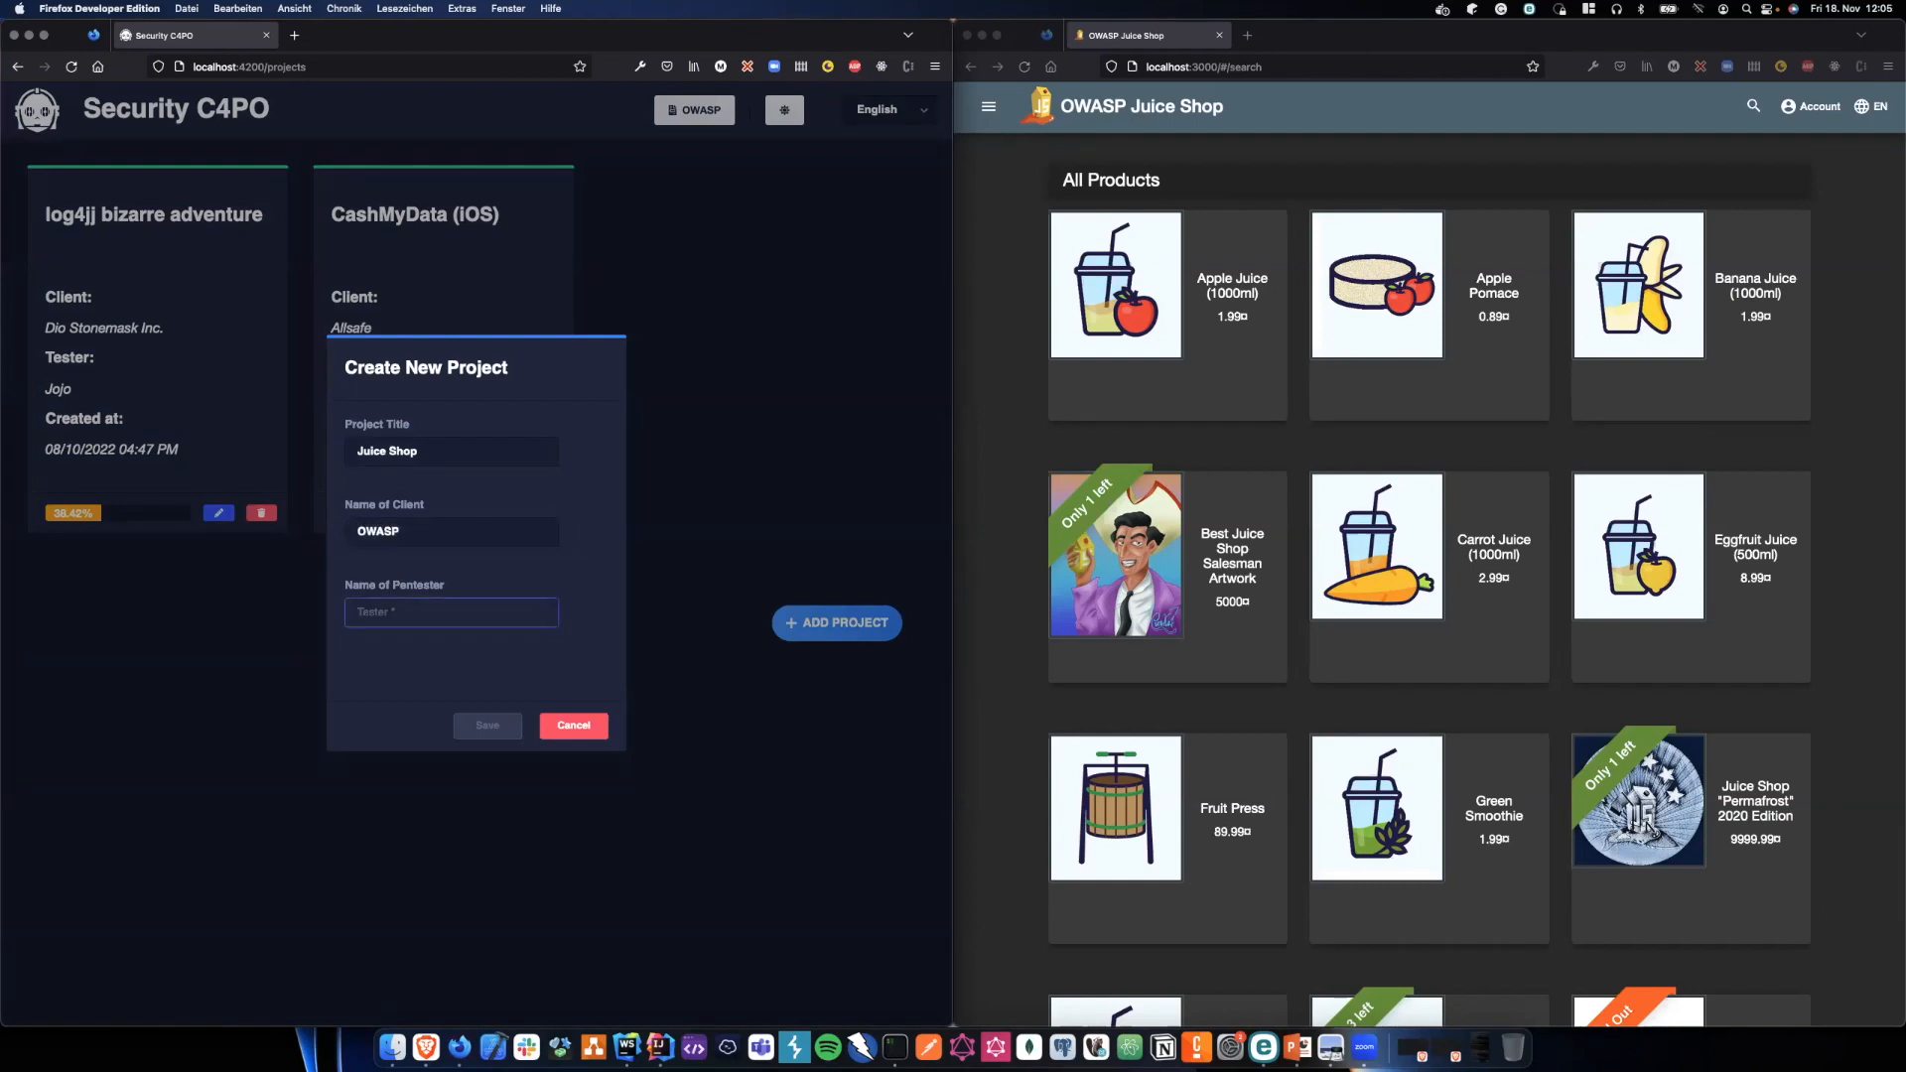
text(Cel)
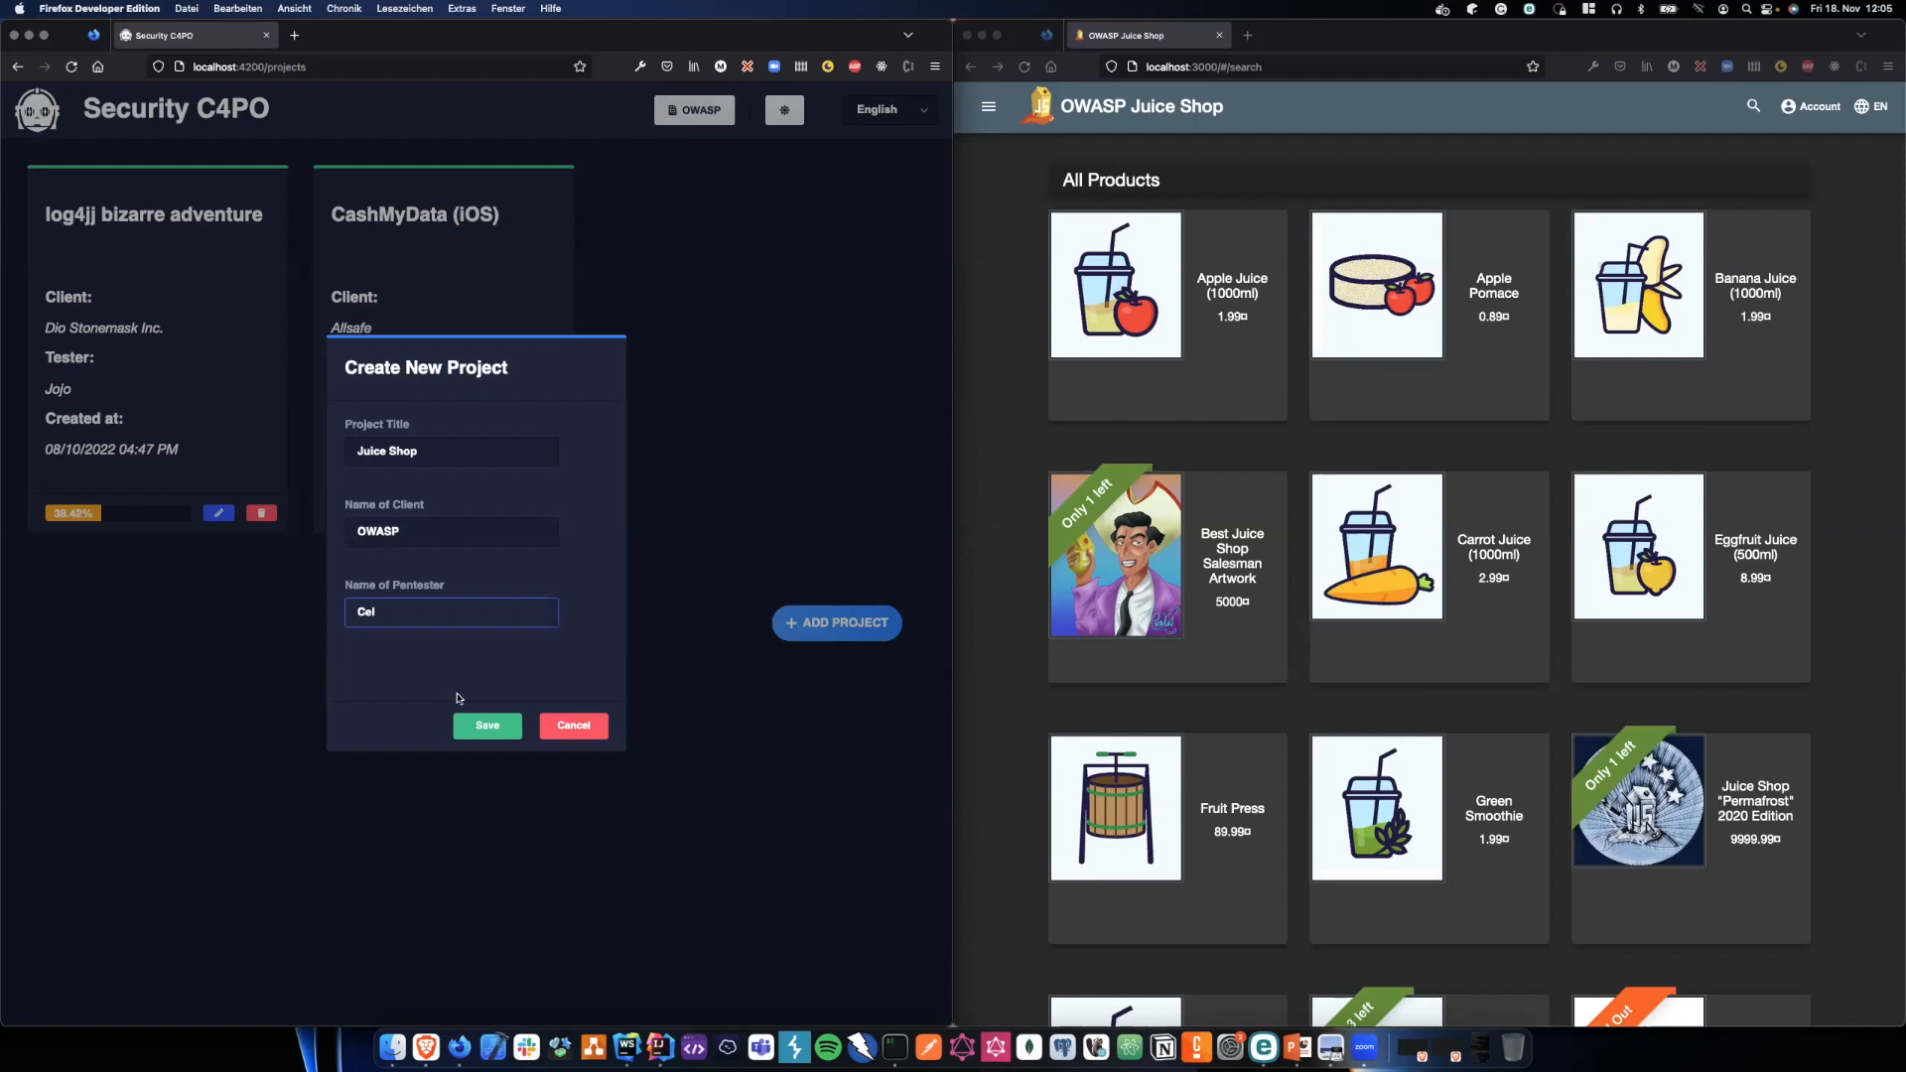
click(469, 731)
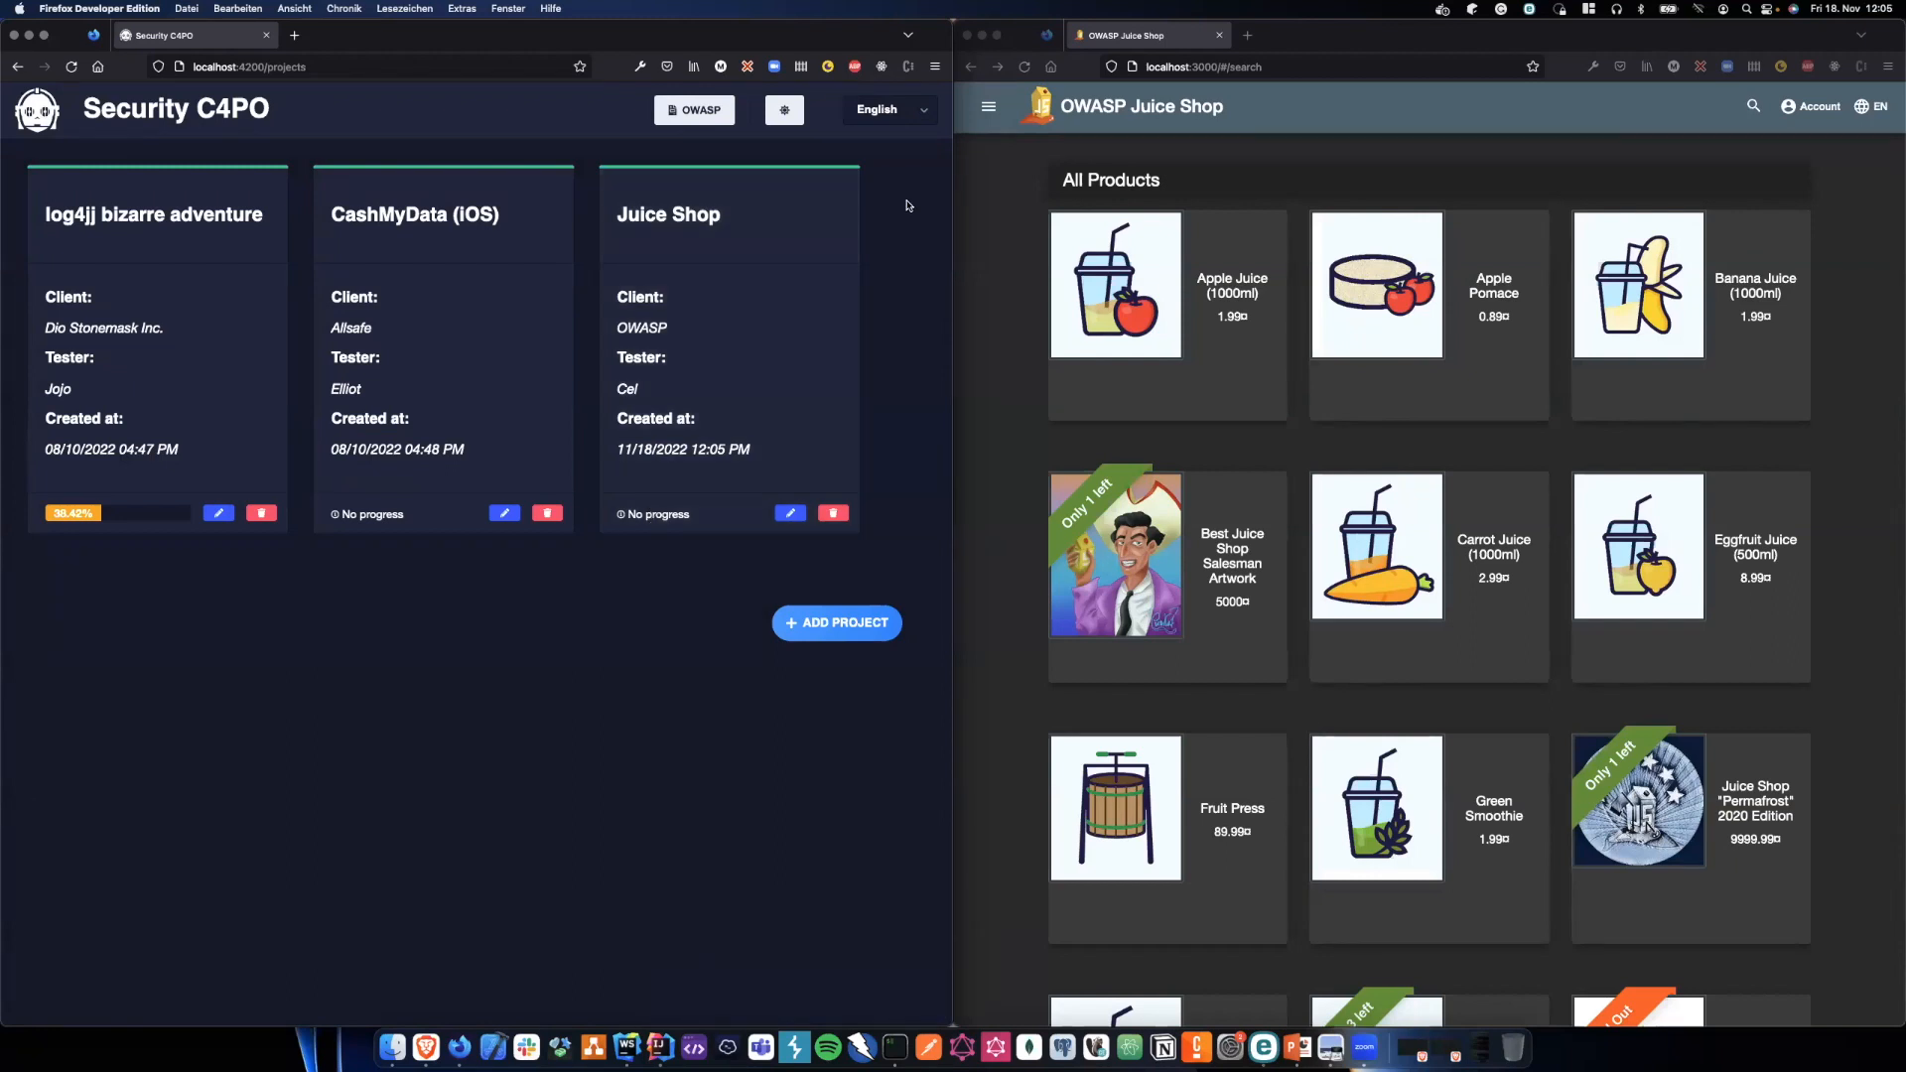
- Switch the Security C4PO interface language to German and back to English
click(885, 125)
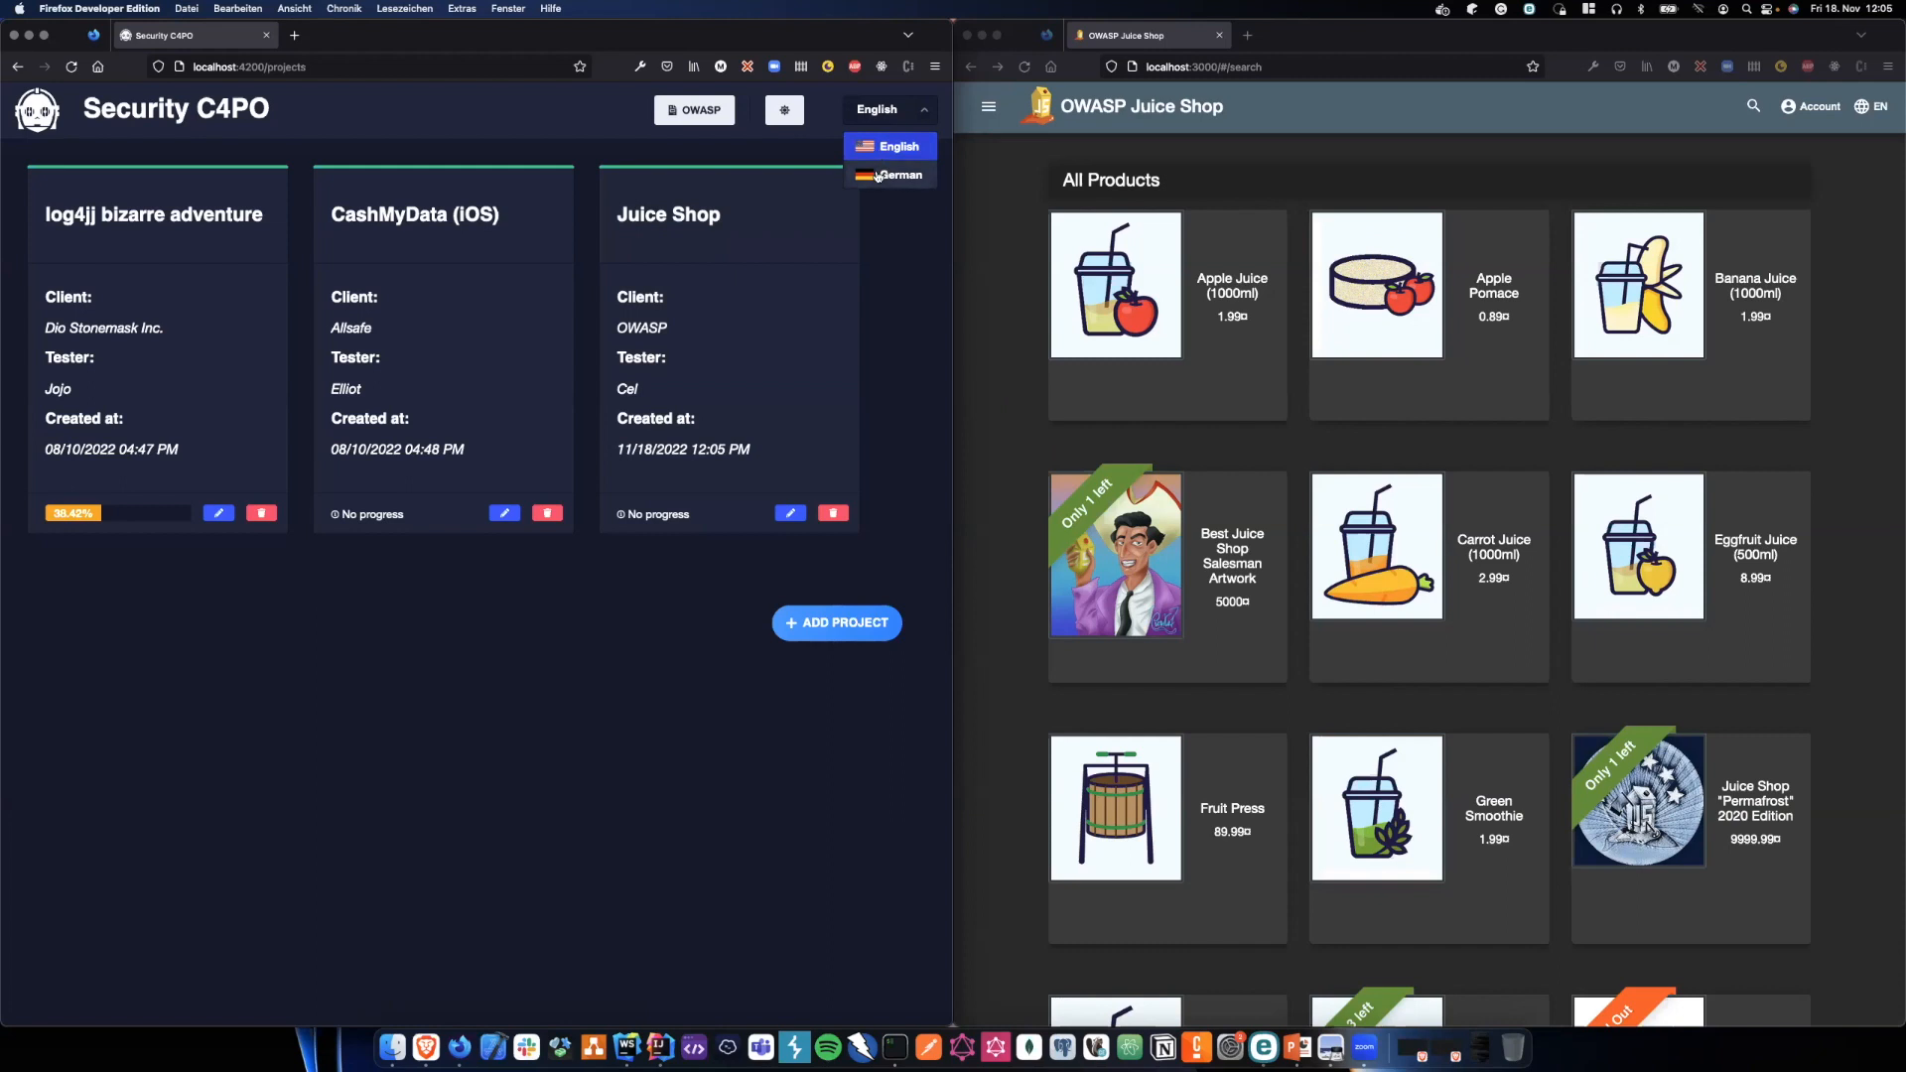
click(878, 176)
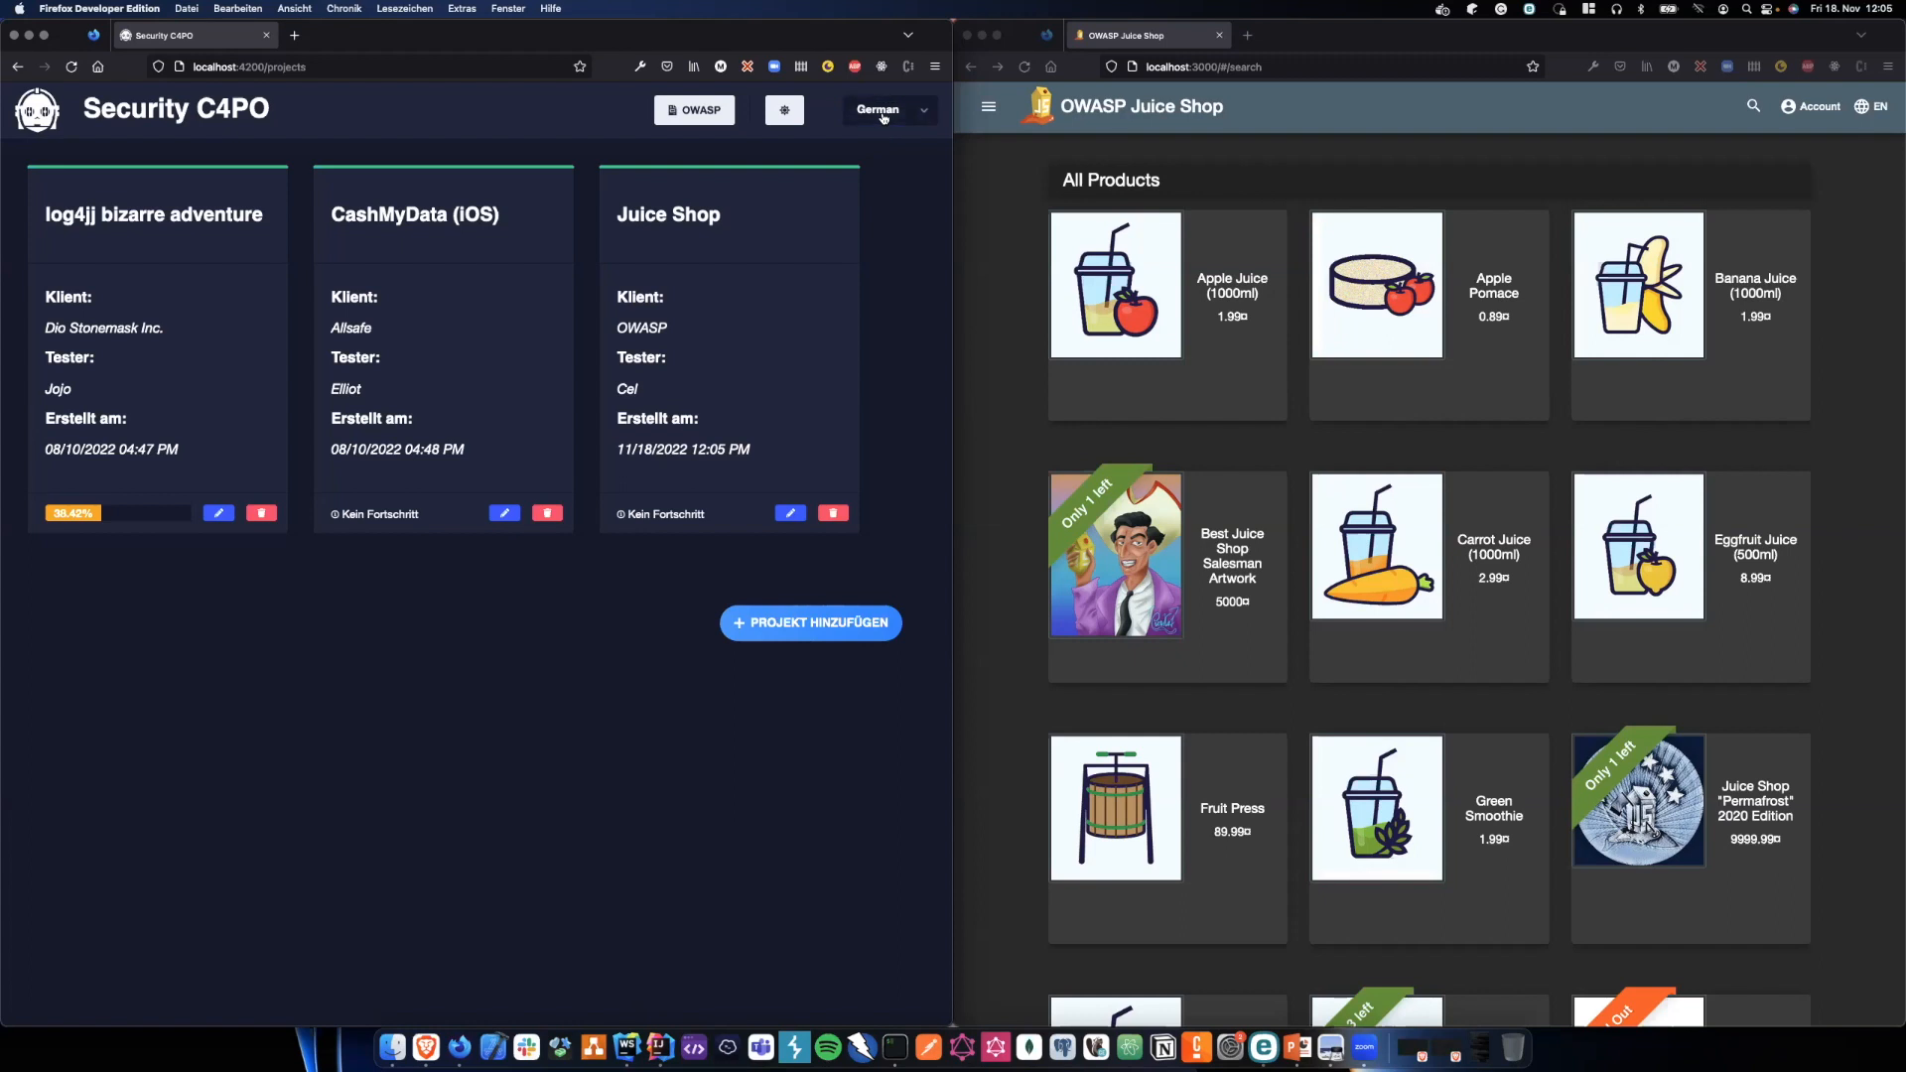
click(883, 117)
click(876, 147)
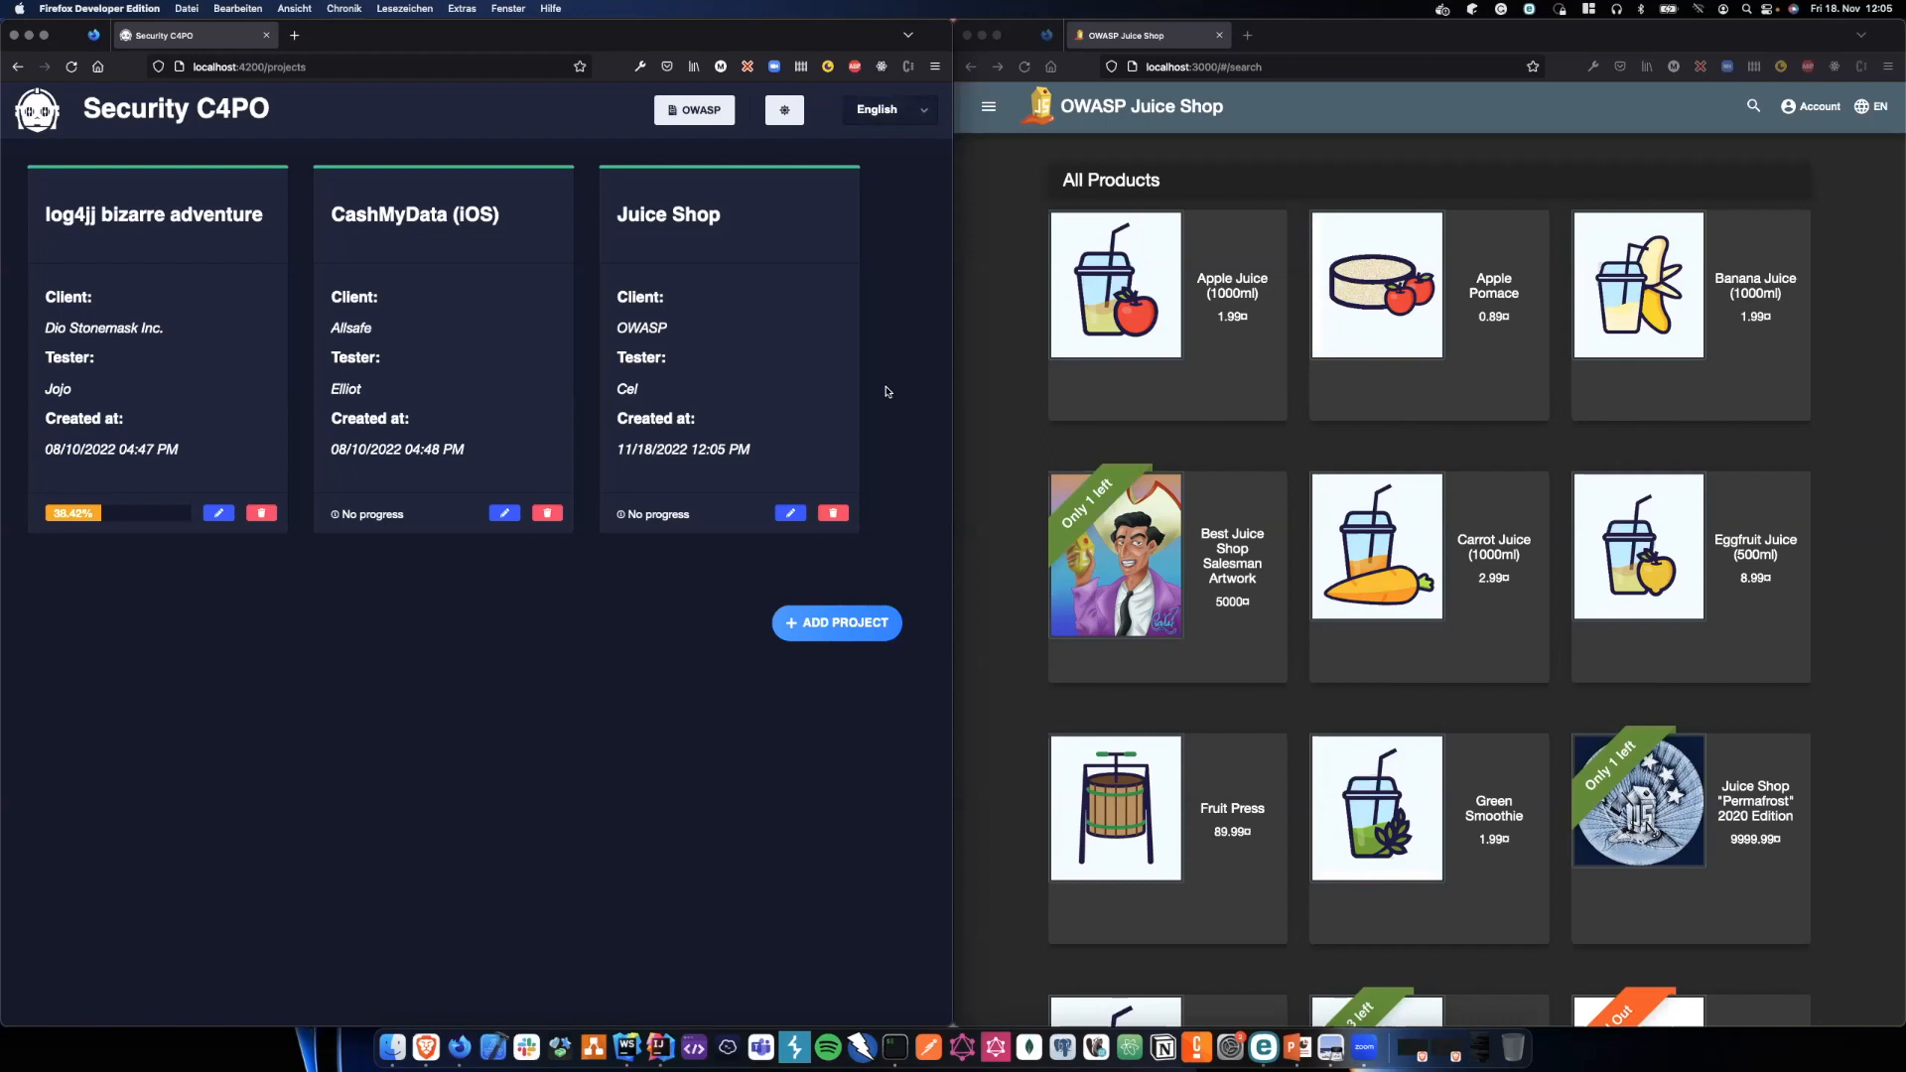
- Open the Juice Shop project and browse its test categories, ending on Client Side Testing
click(797, 355)
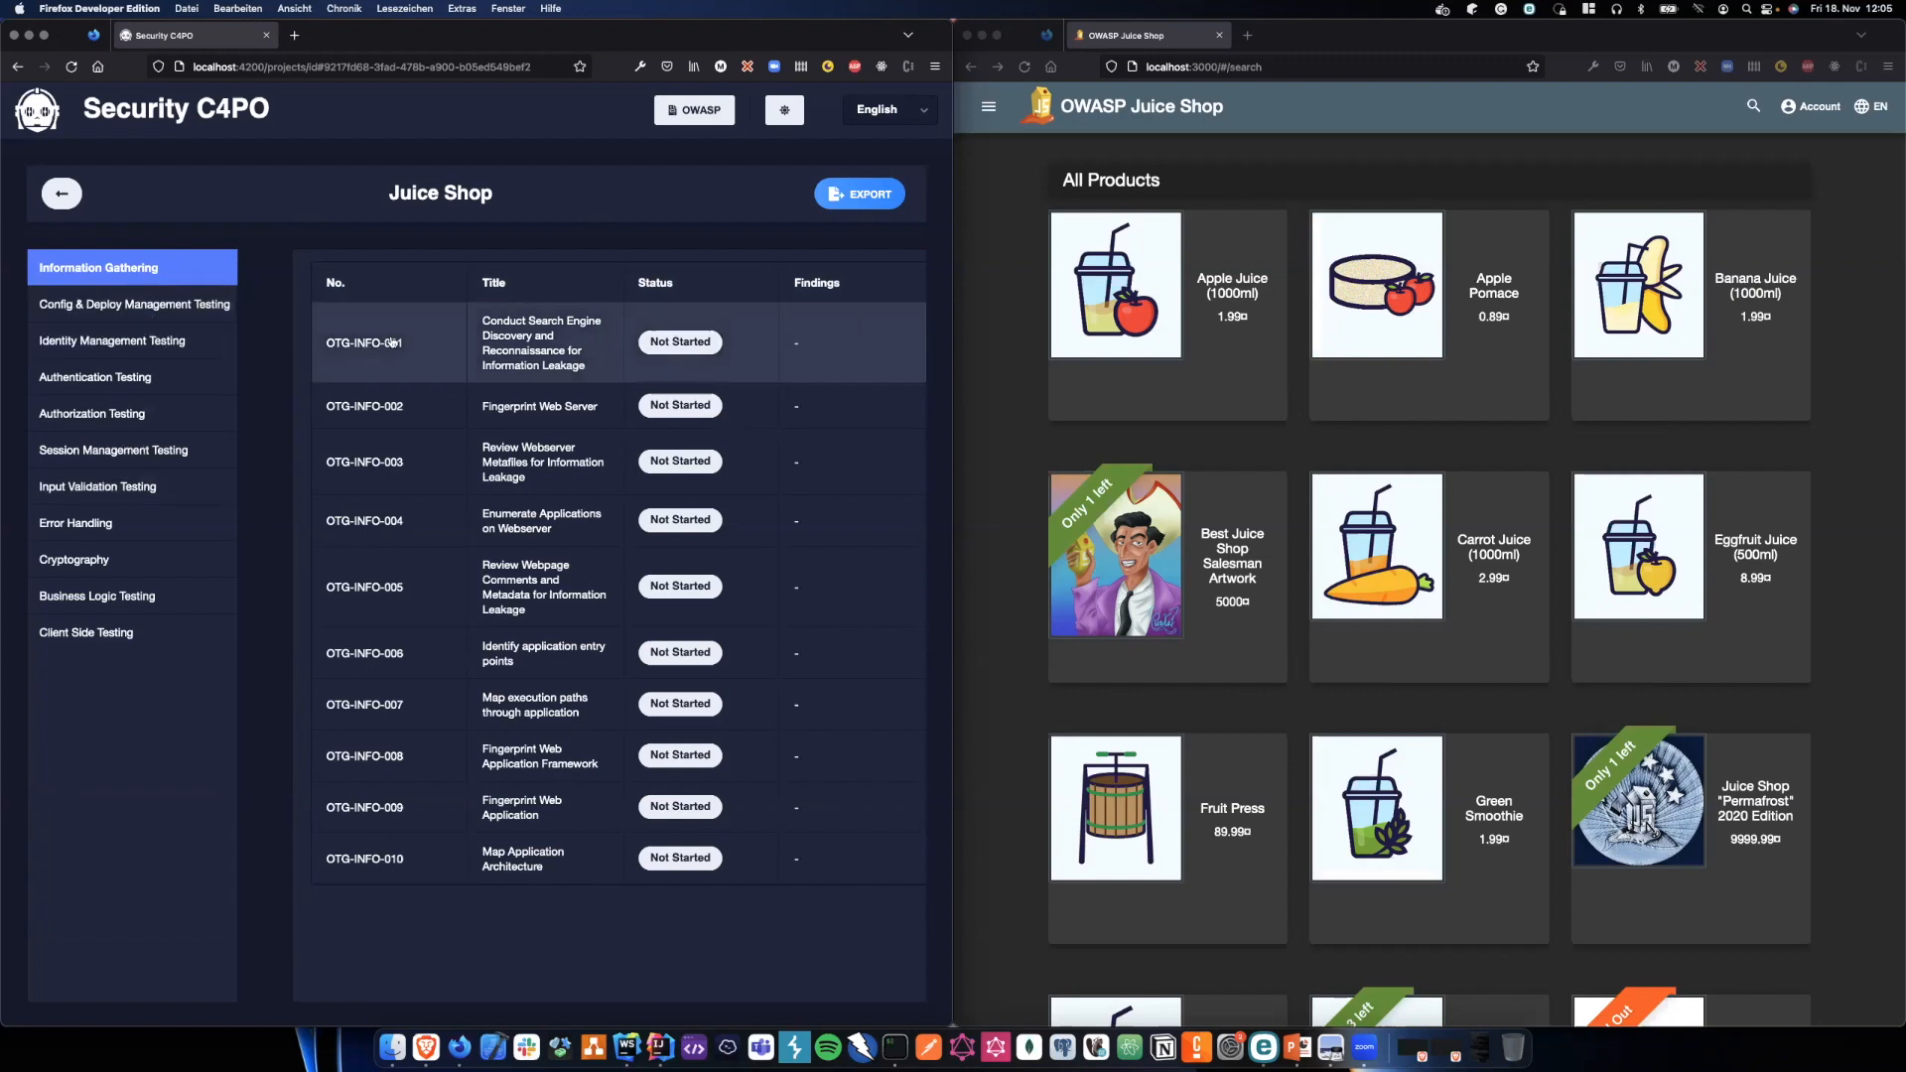
click(119, 305)
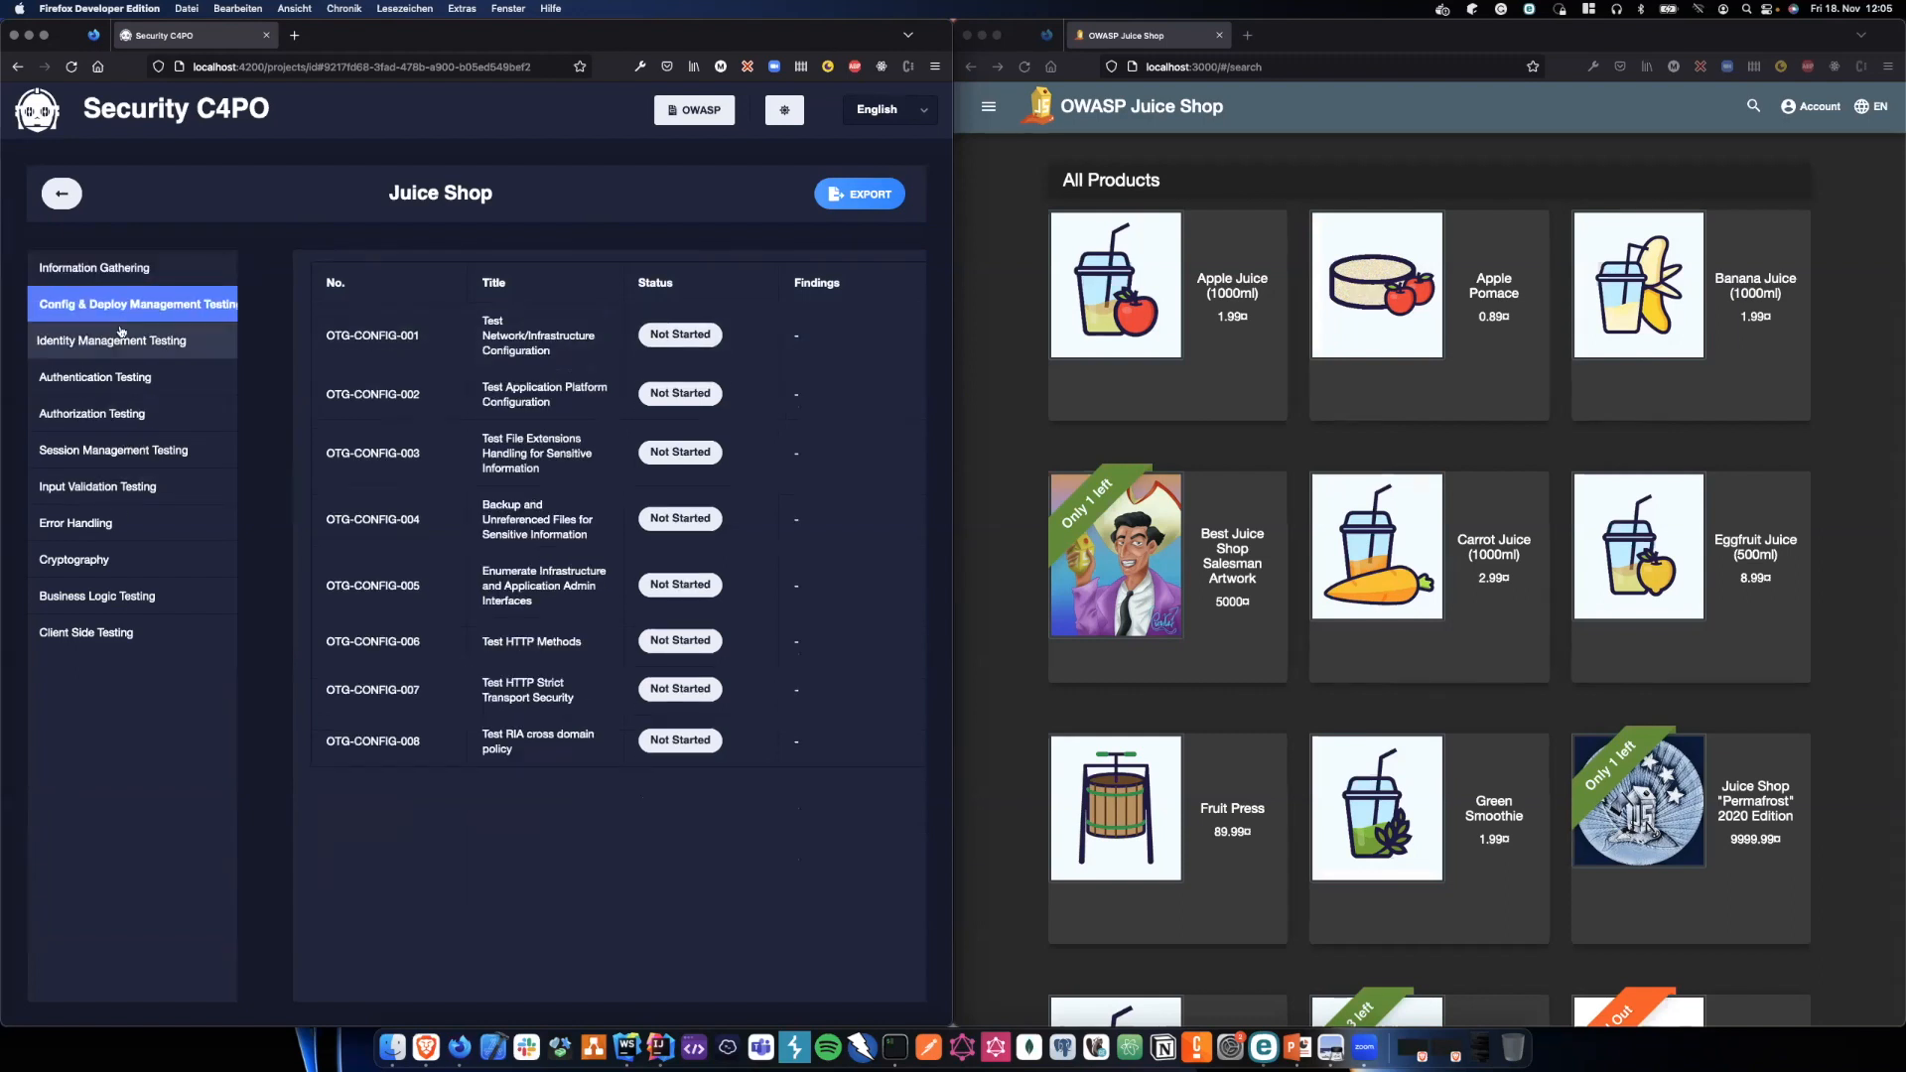
click(119, 341)
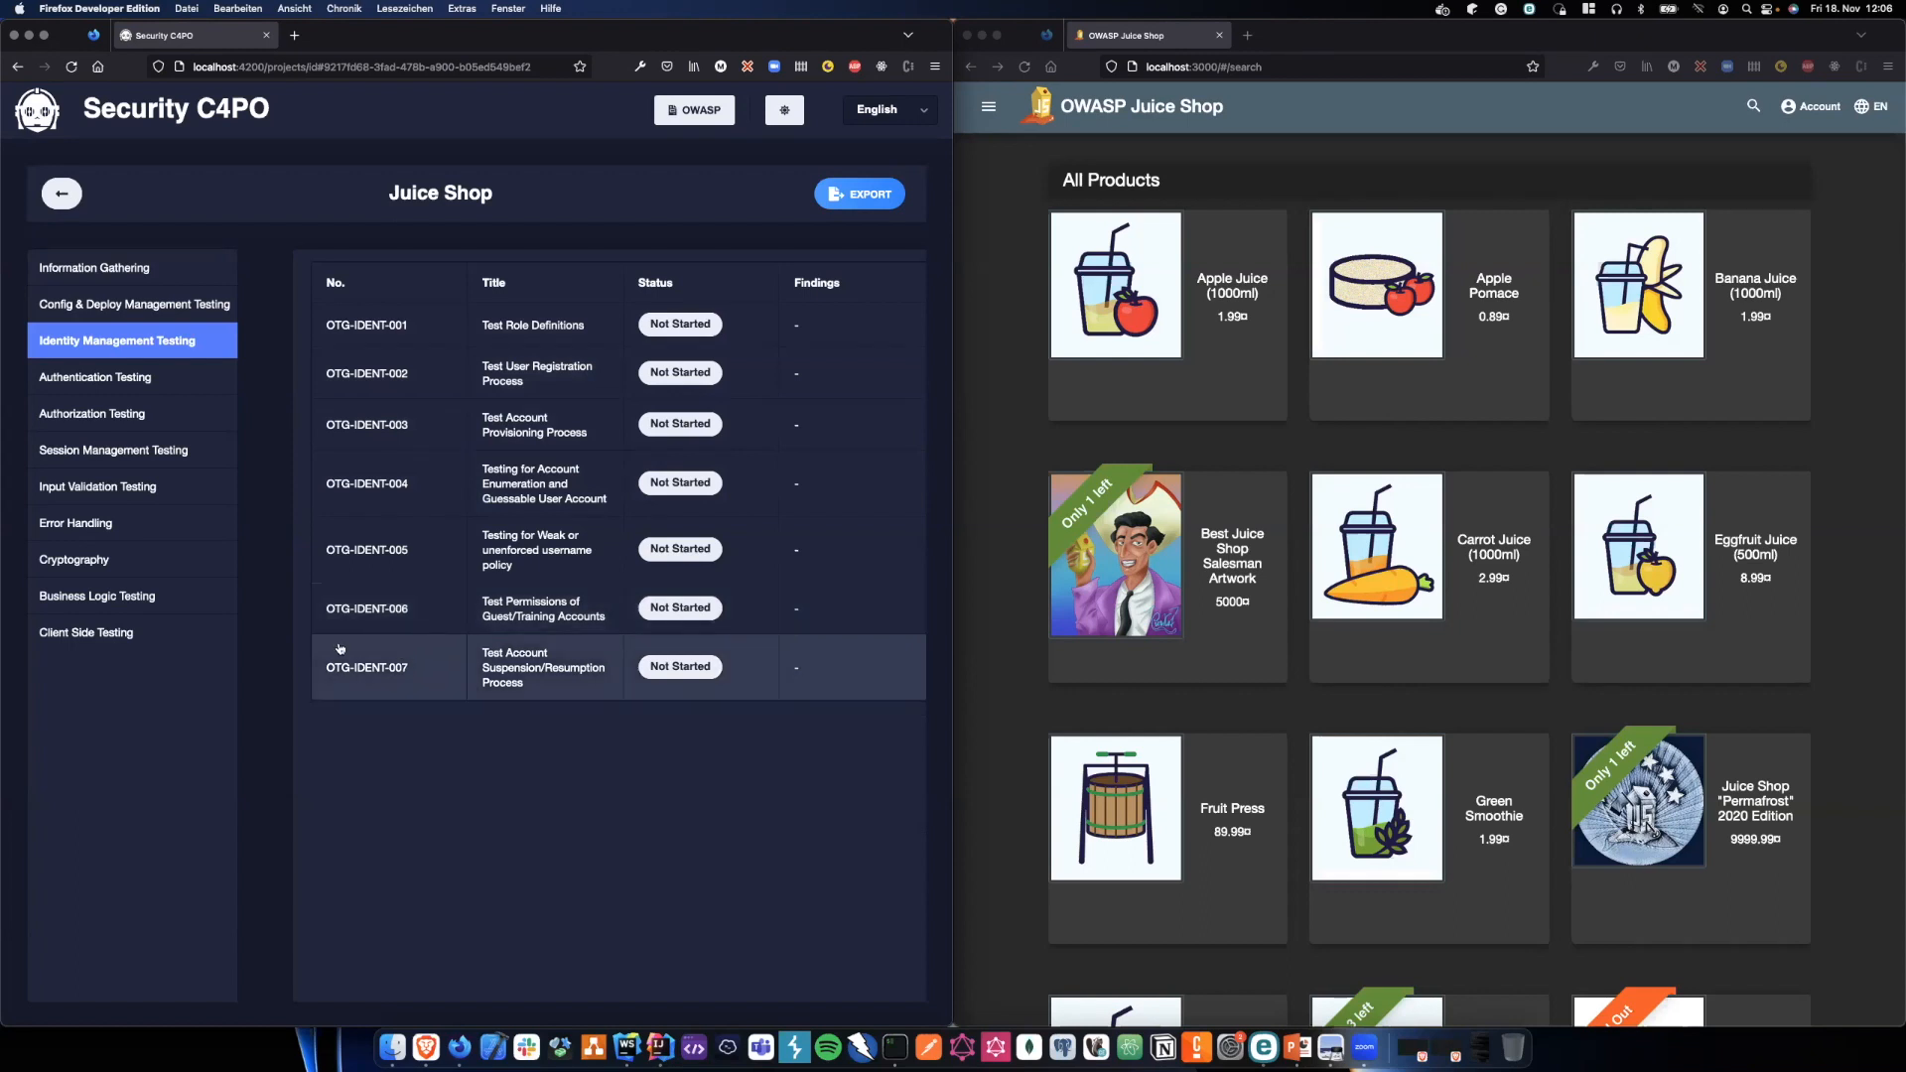
click(121, 624)
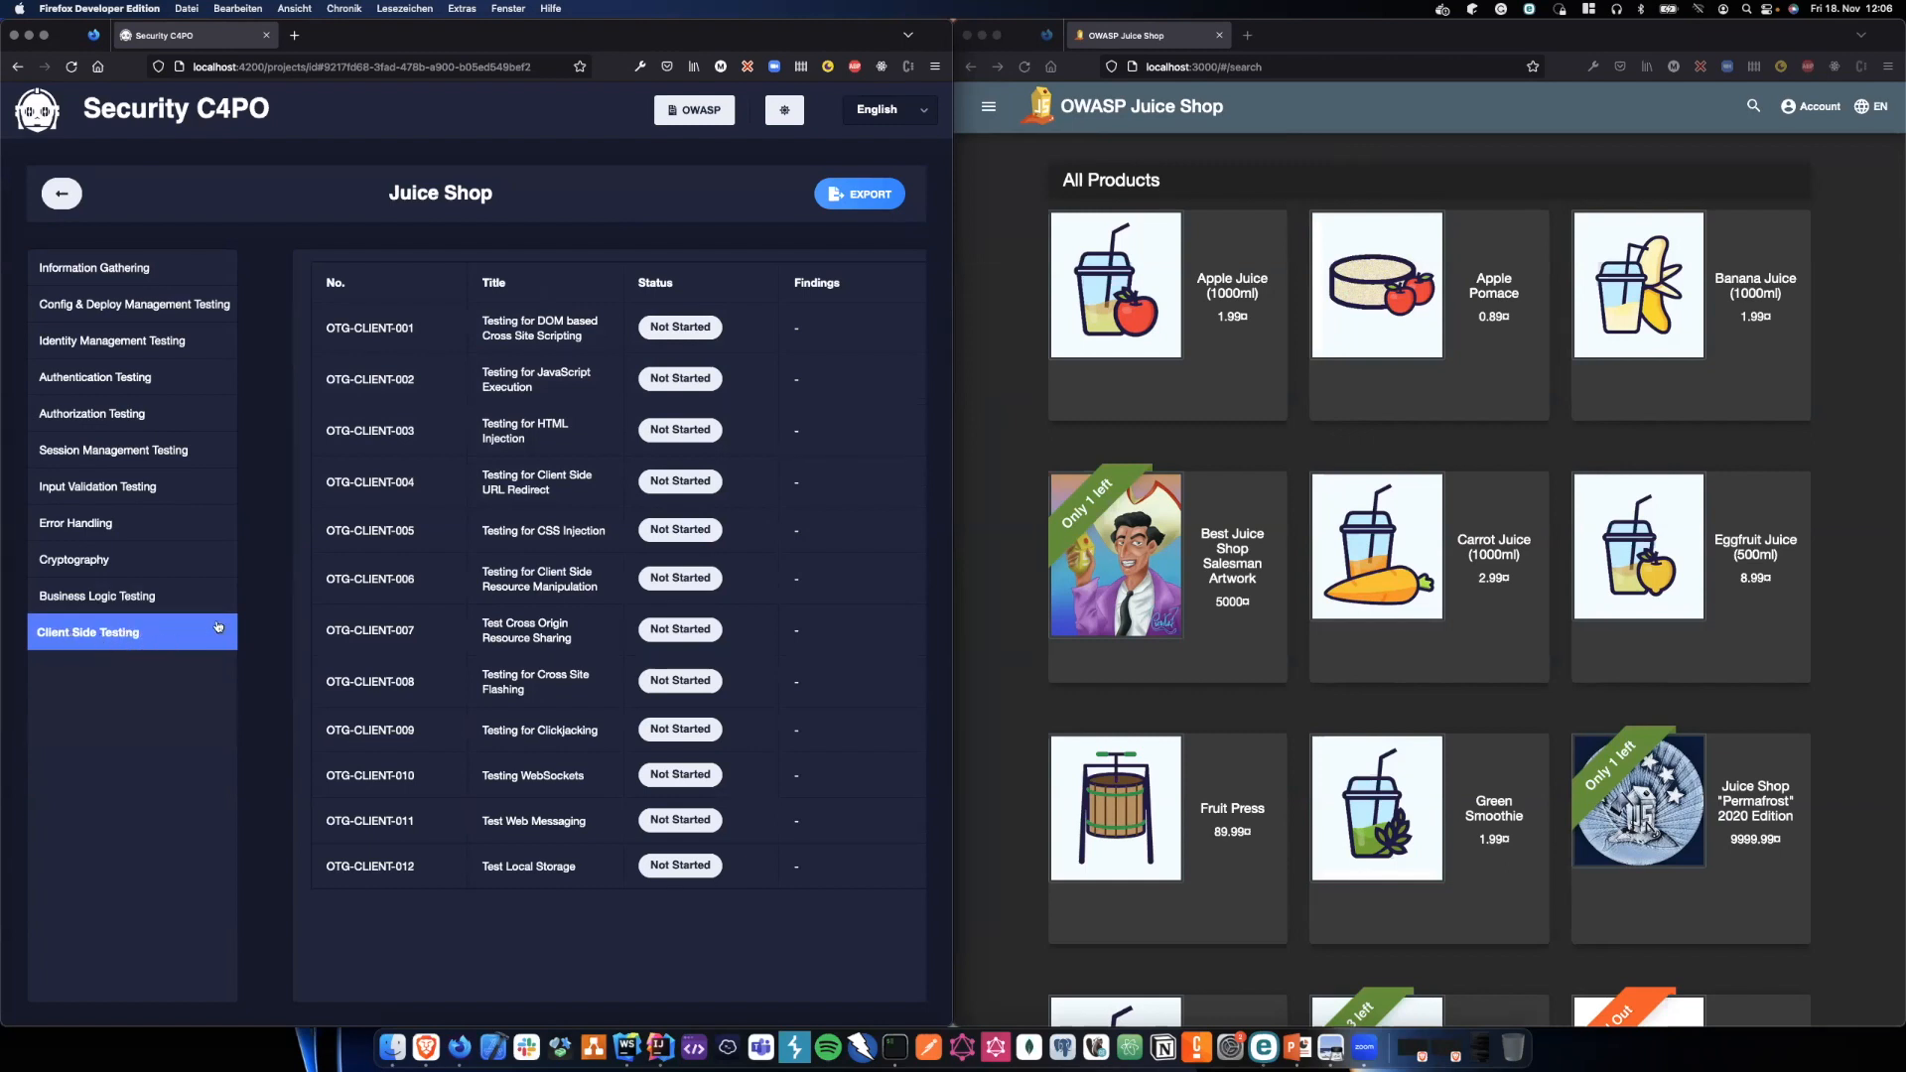
- Open test OTG-CLIENT-001, Testing for DOM based Cross Site Scripting, and view its description
click(556, 330)
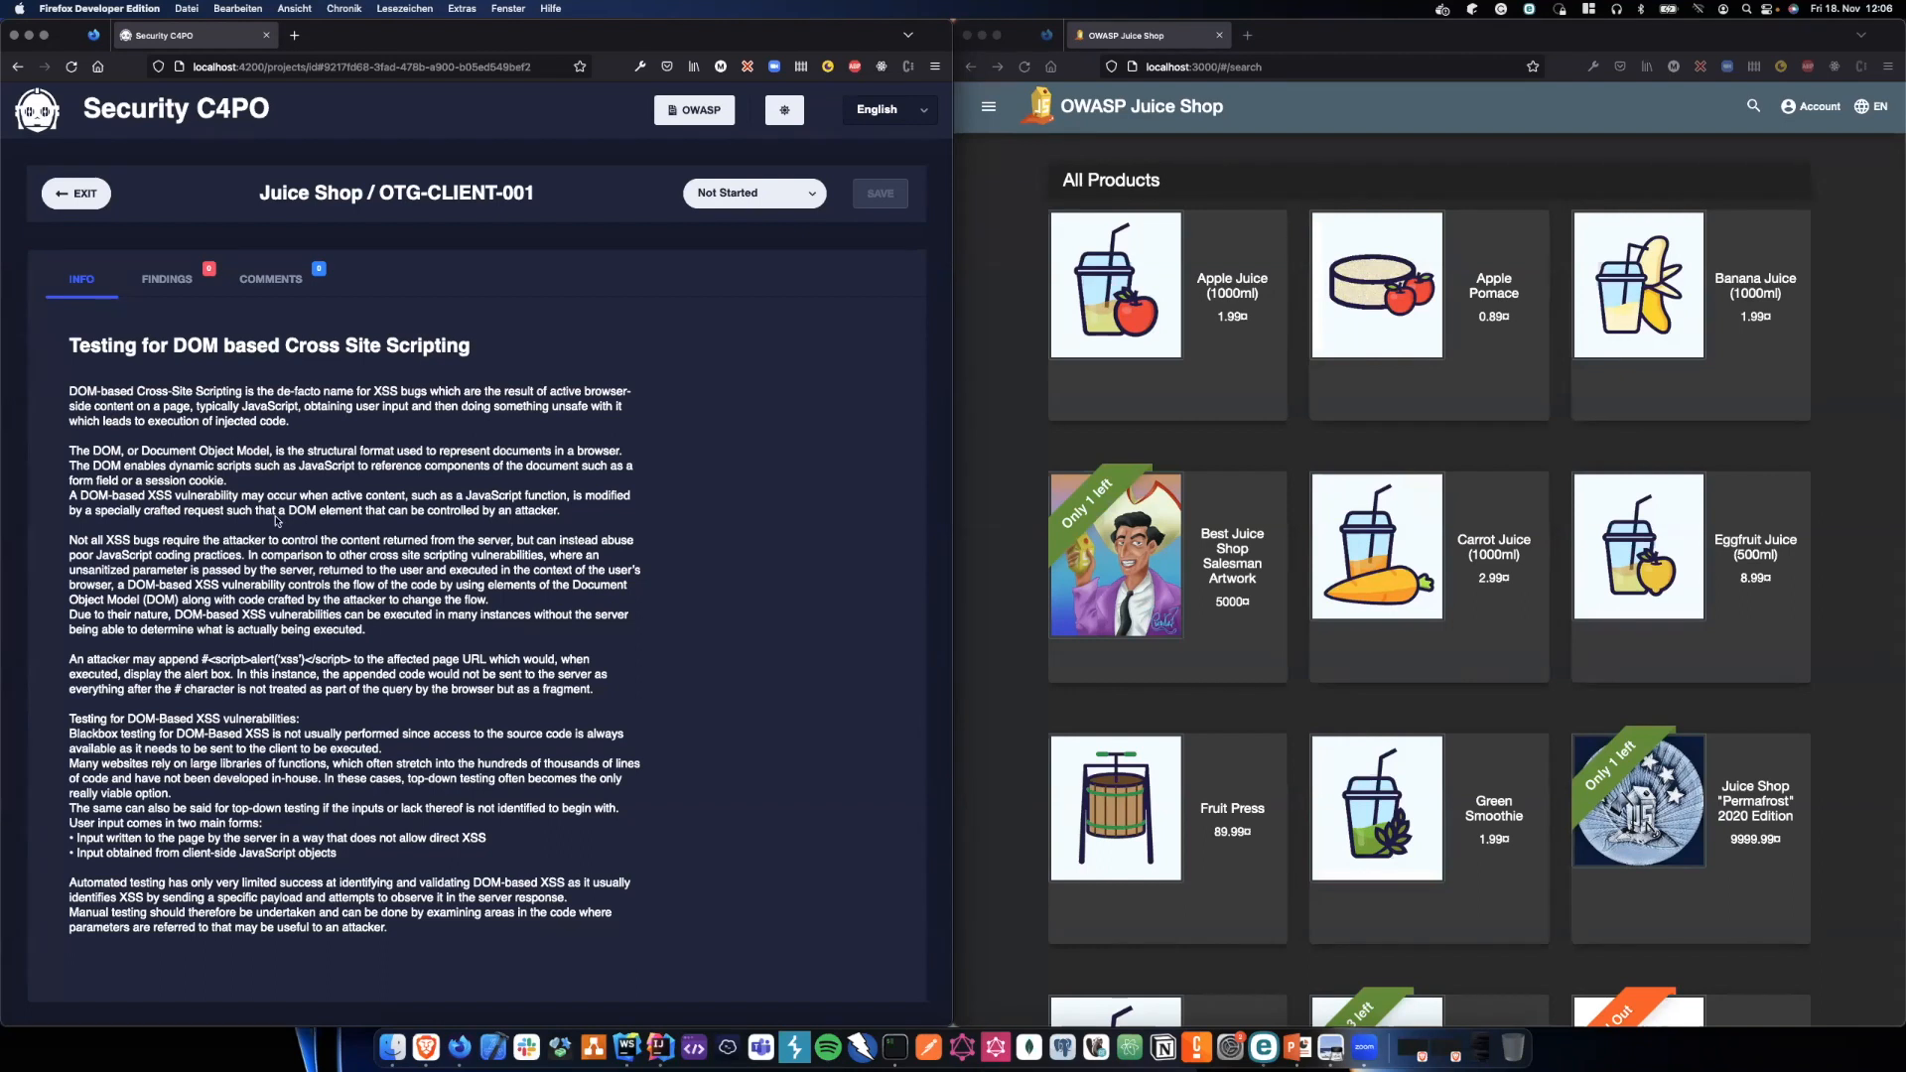
scroll(56, 670, down, 1)
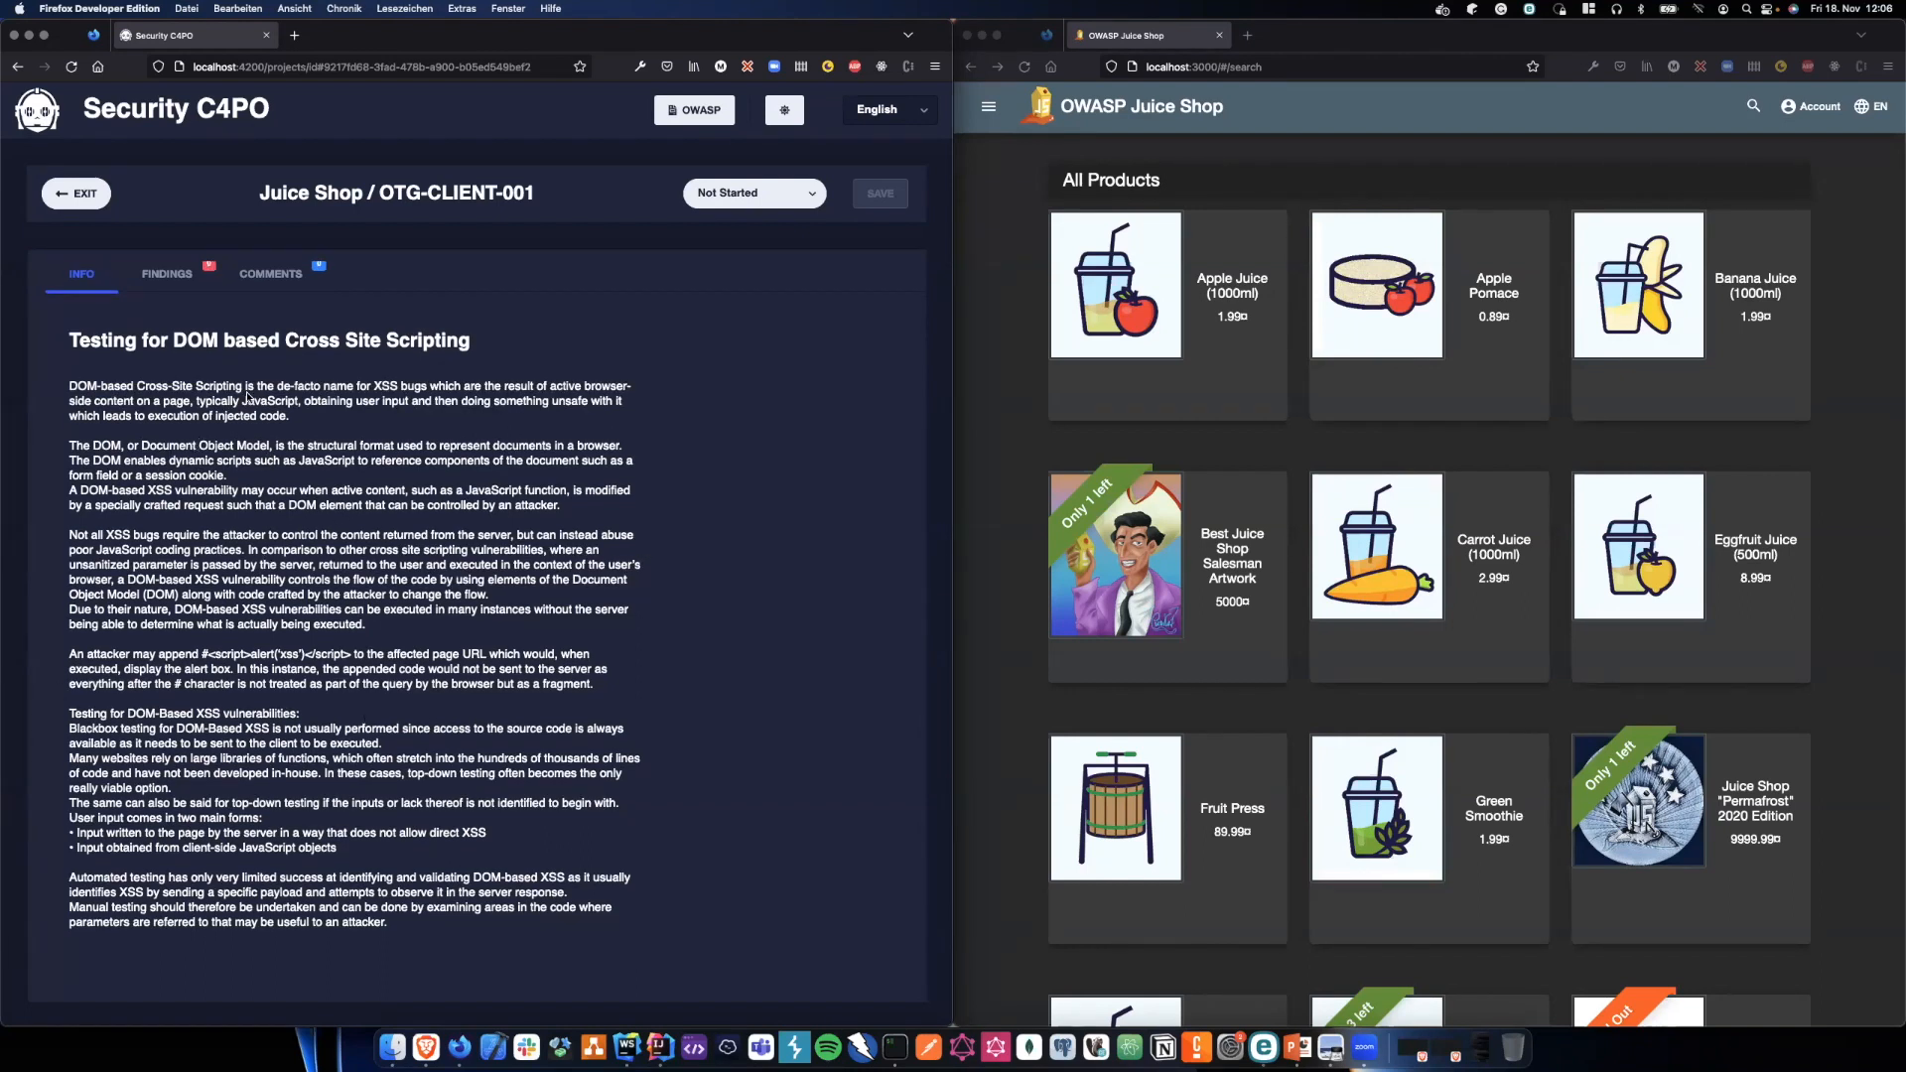
scroll(248, 395, up, 1)
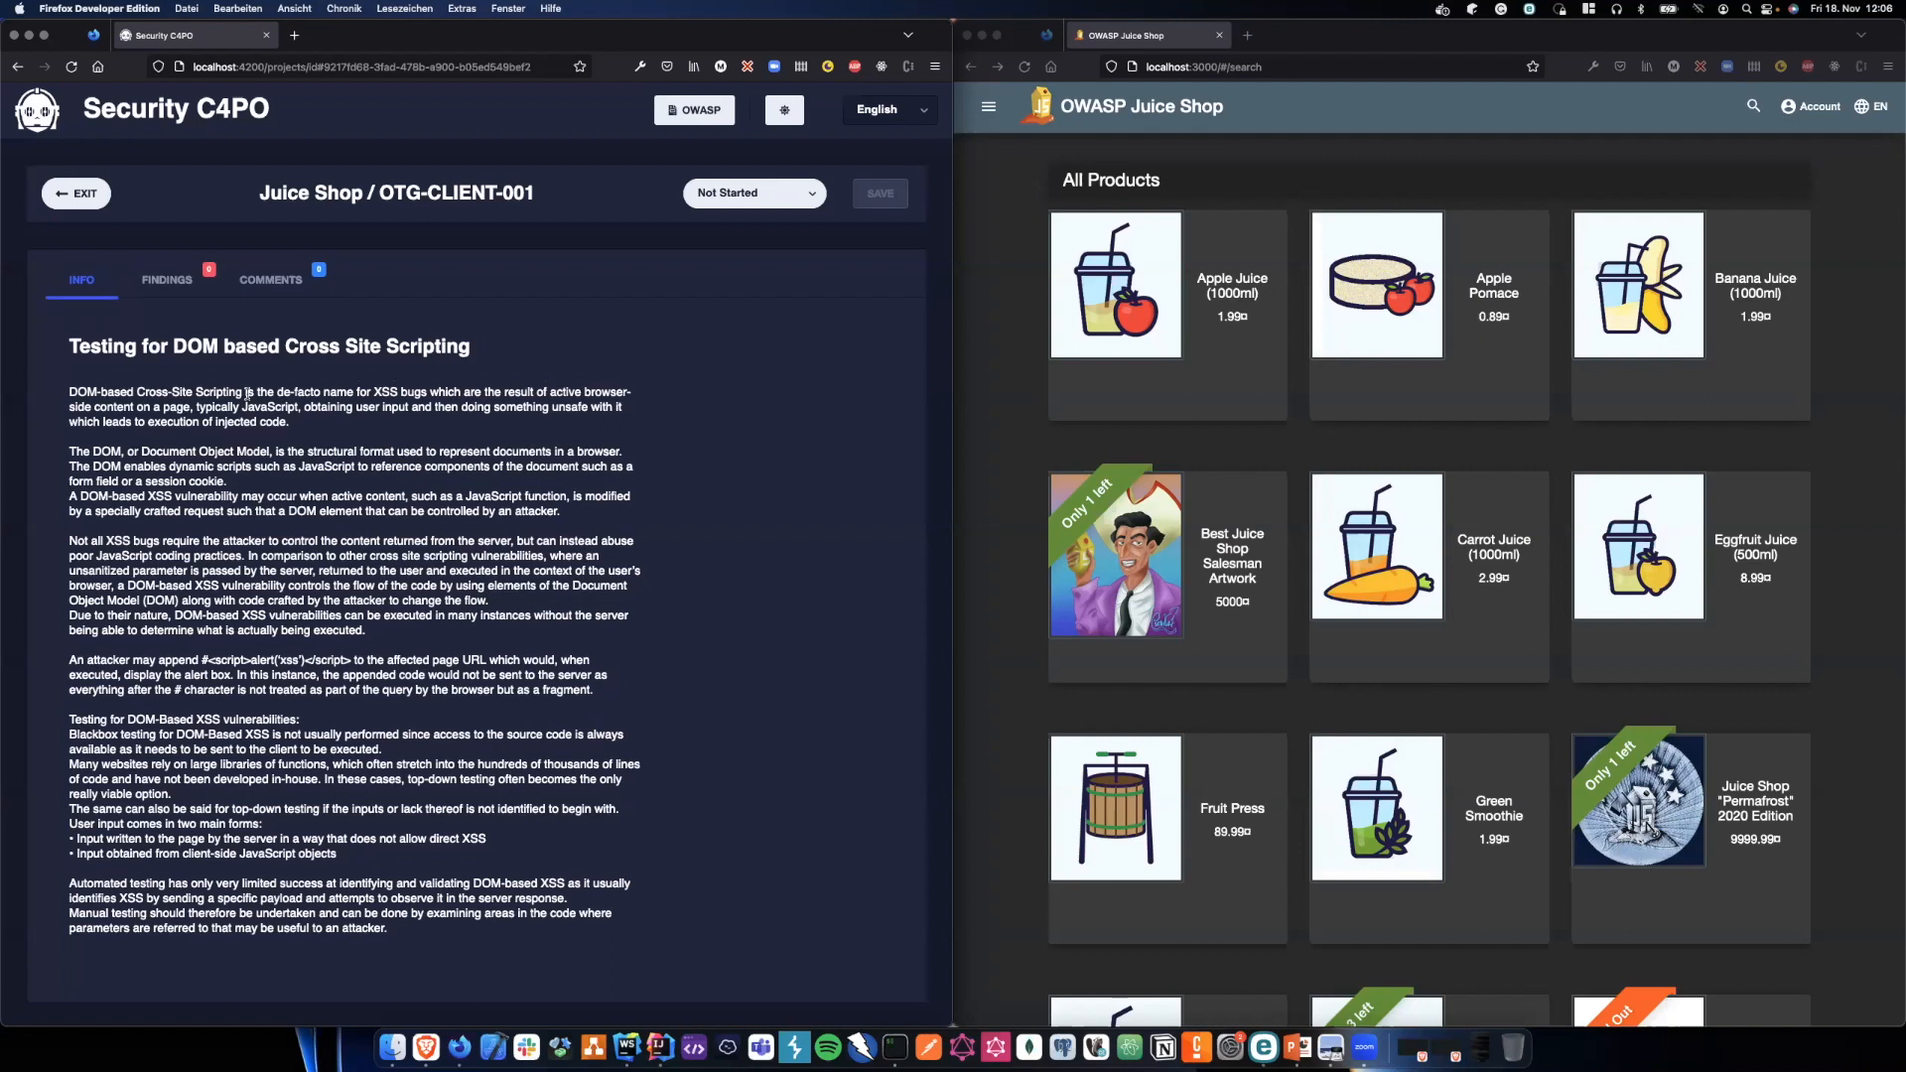
- Open the linked OWASP Web Security Testing Guide, skim its table of contents, and return to the OTG-CLIENT-001 test
click(666, 110)
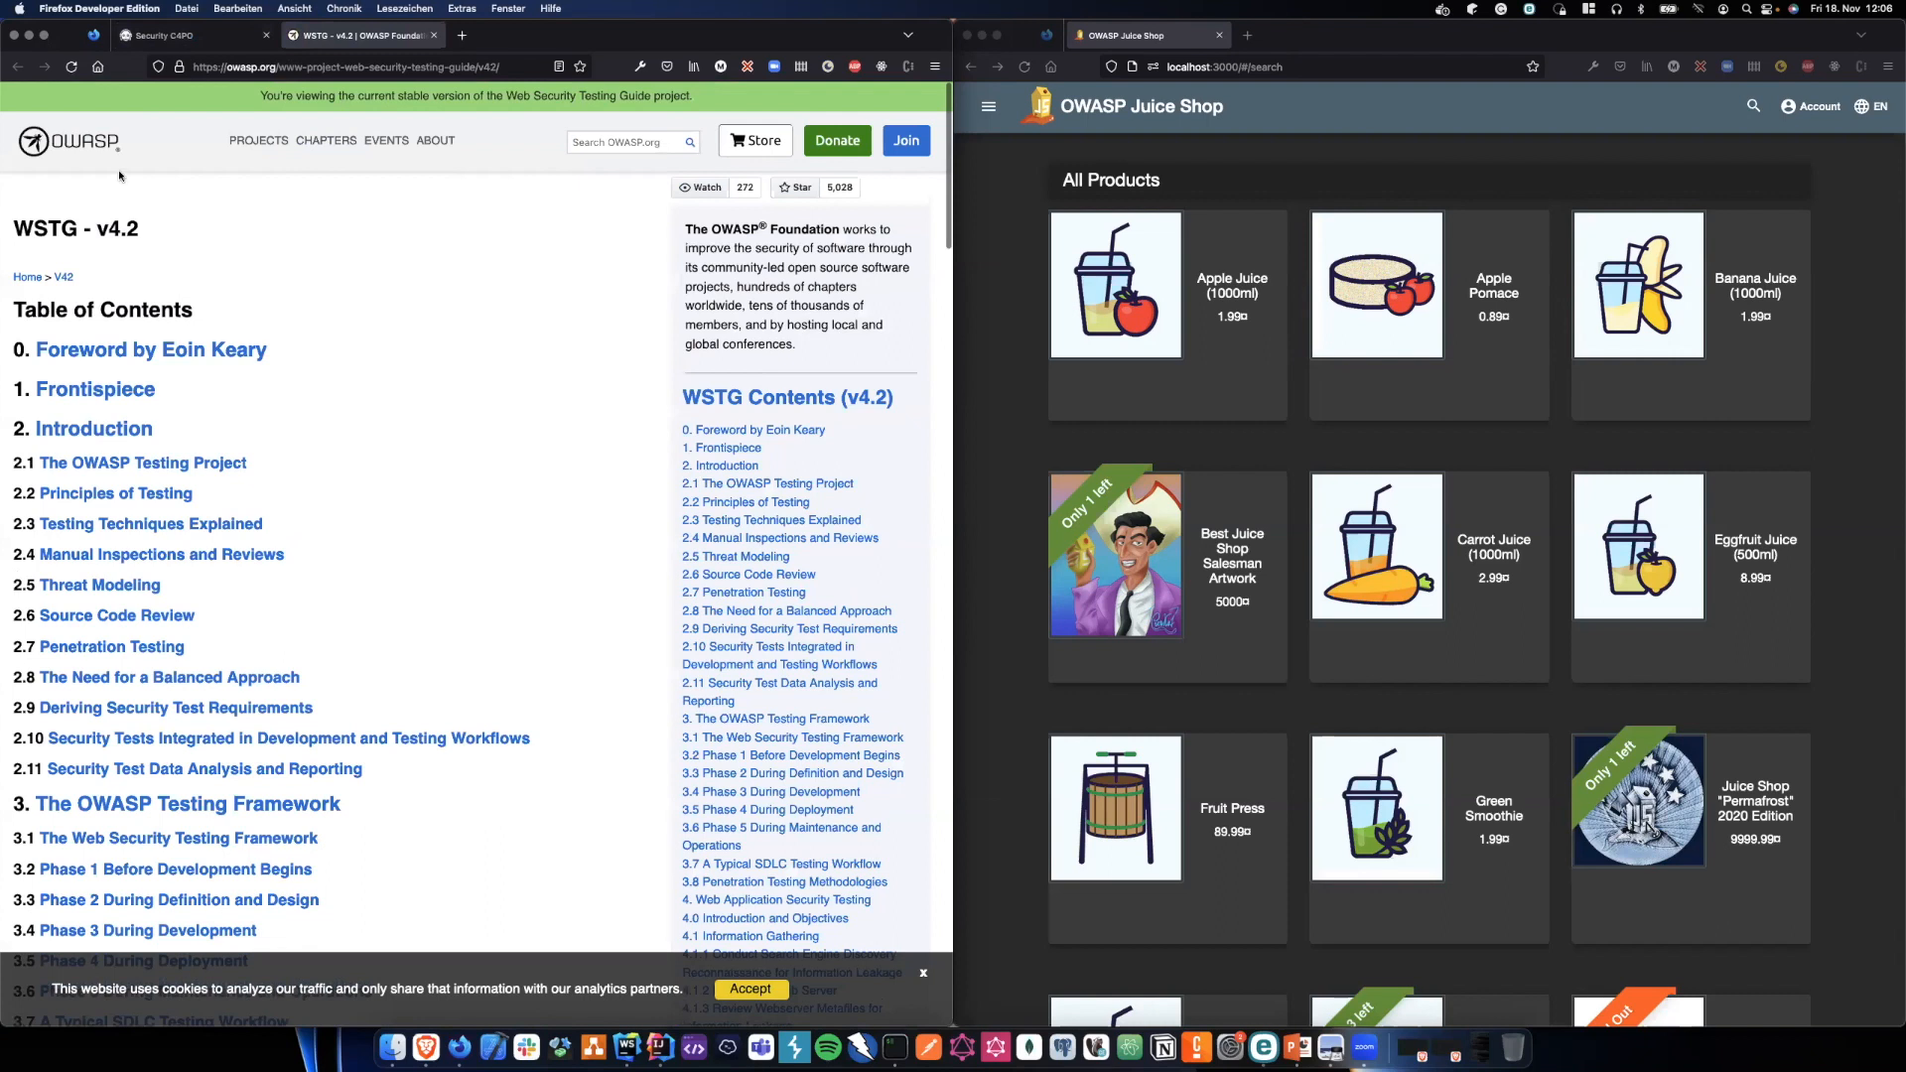
scroll(151, 260, down, 5)
scroll(531, 503, up, 2)
scroll(531, 503, up, 3)
click(214, 38)
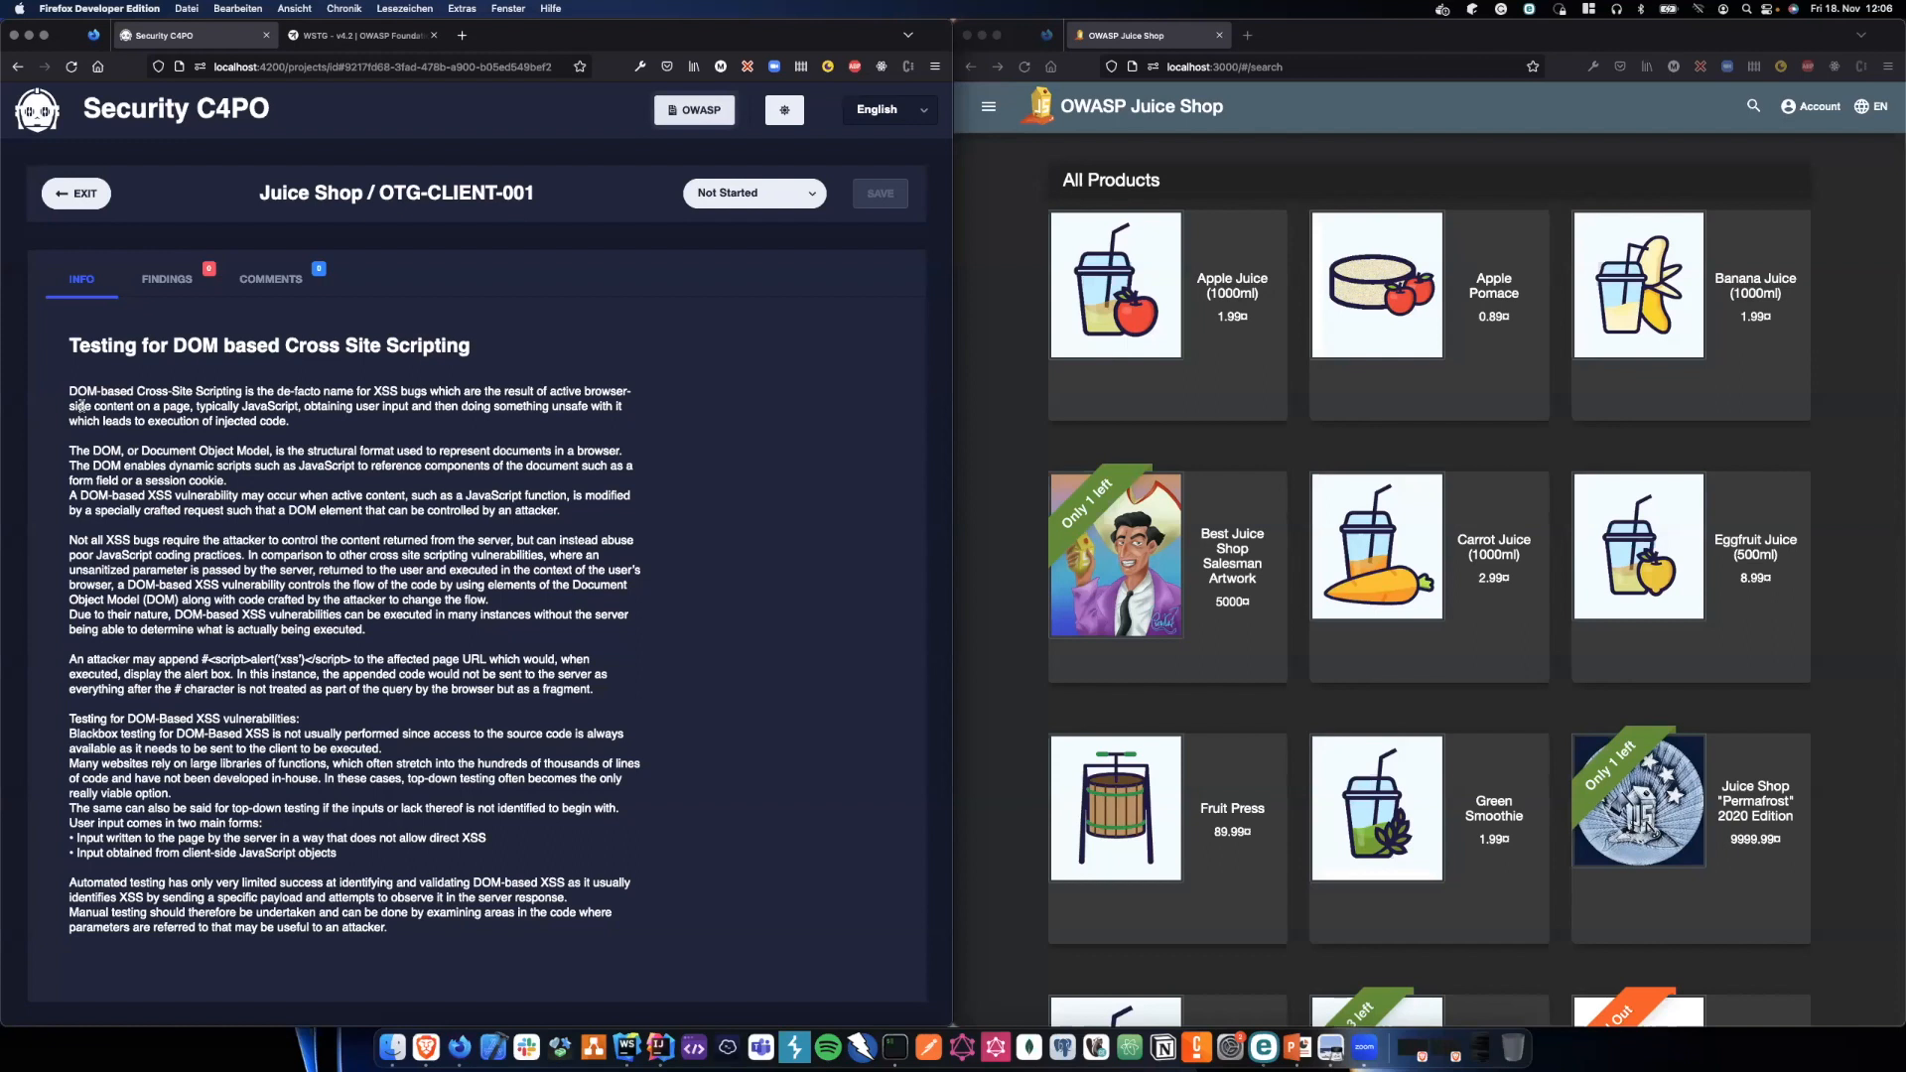
- Set the status of test OTG-CLIENT-001 to In progress and save it
scroll(127, 797, down, 1)
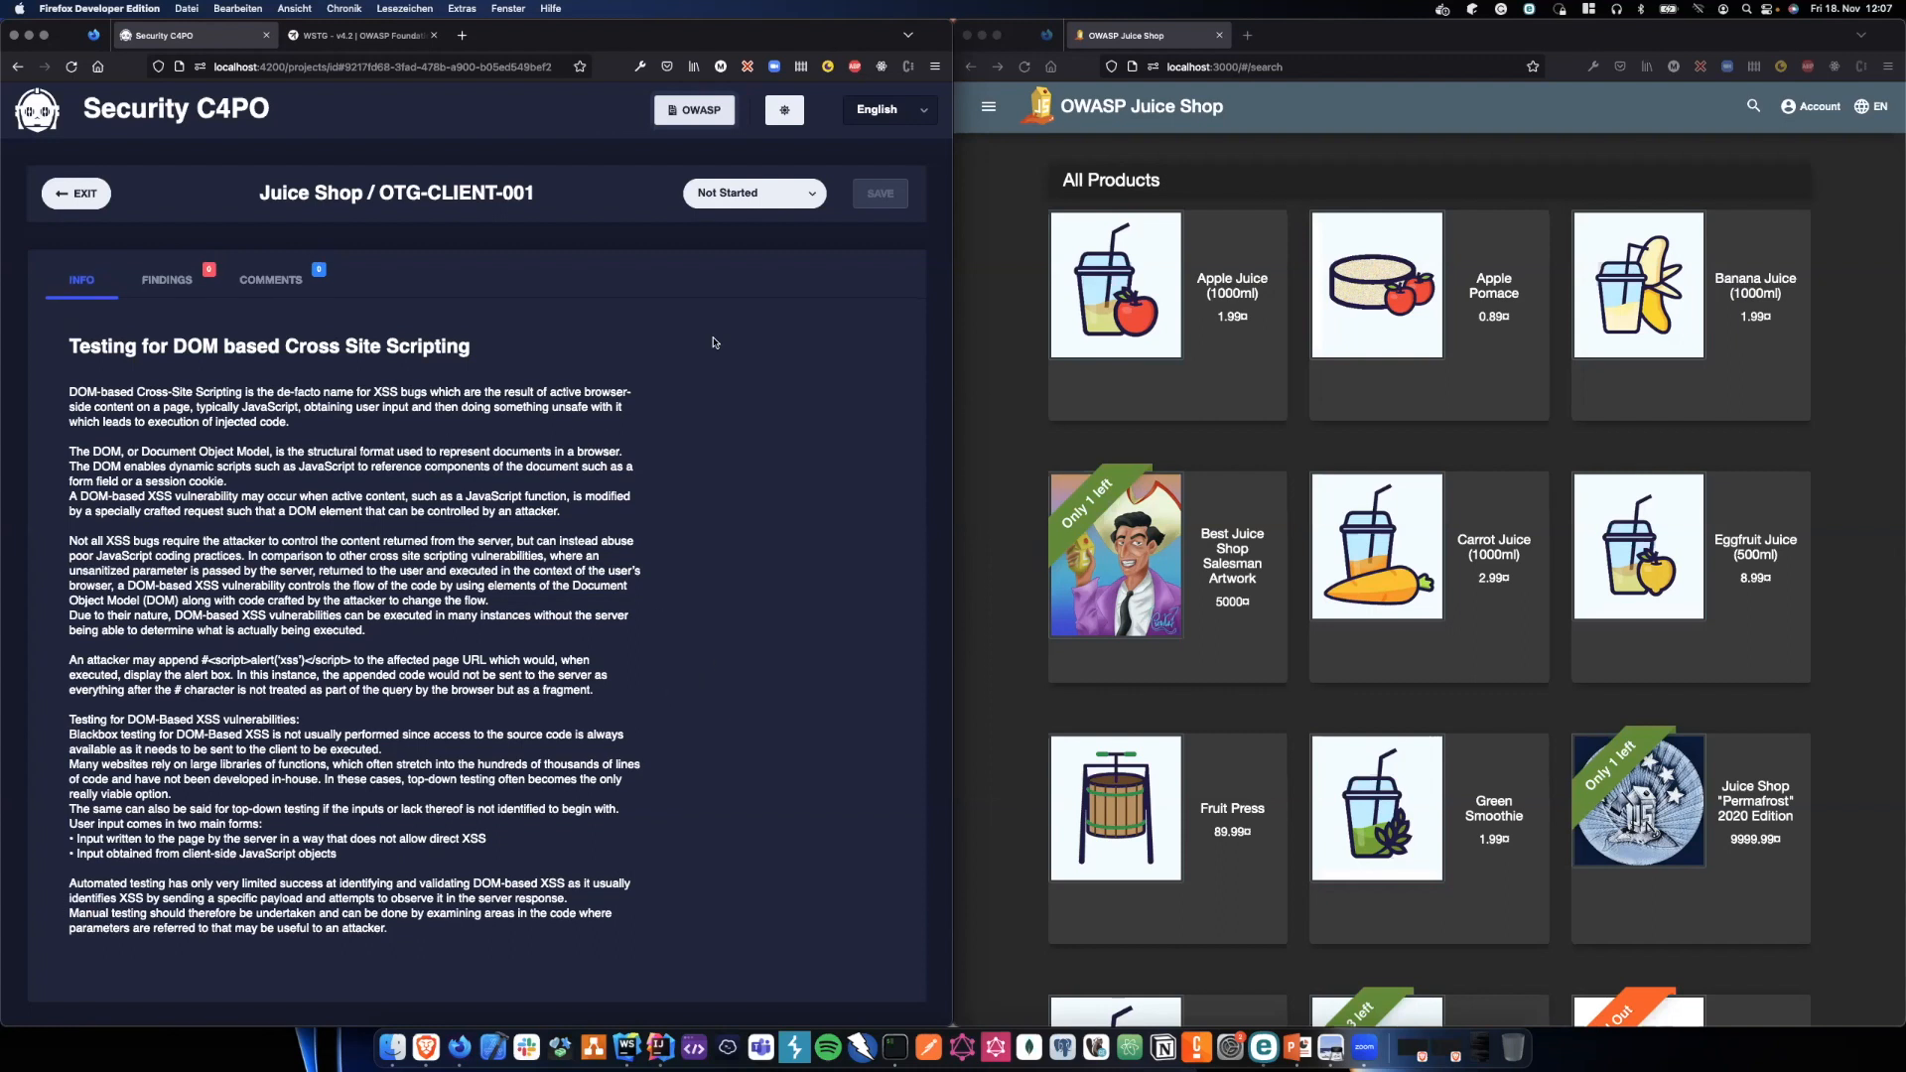
click(730, 194)
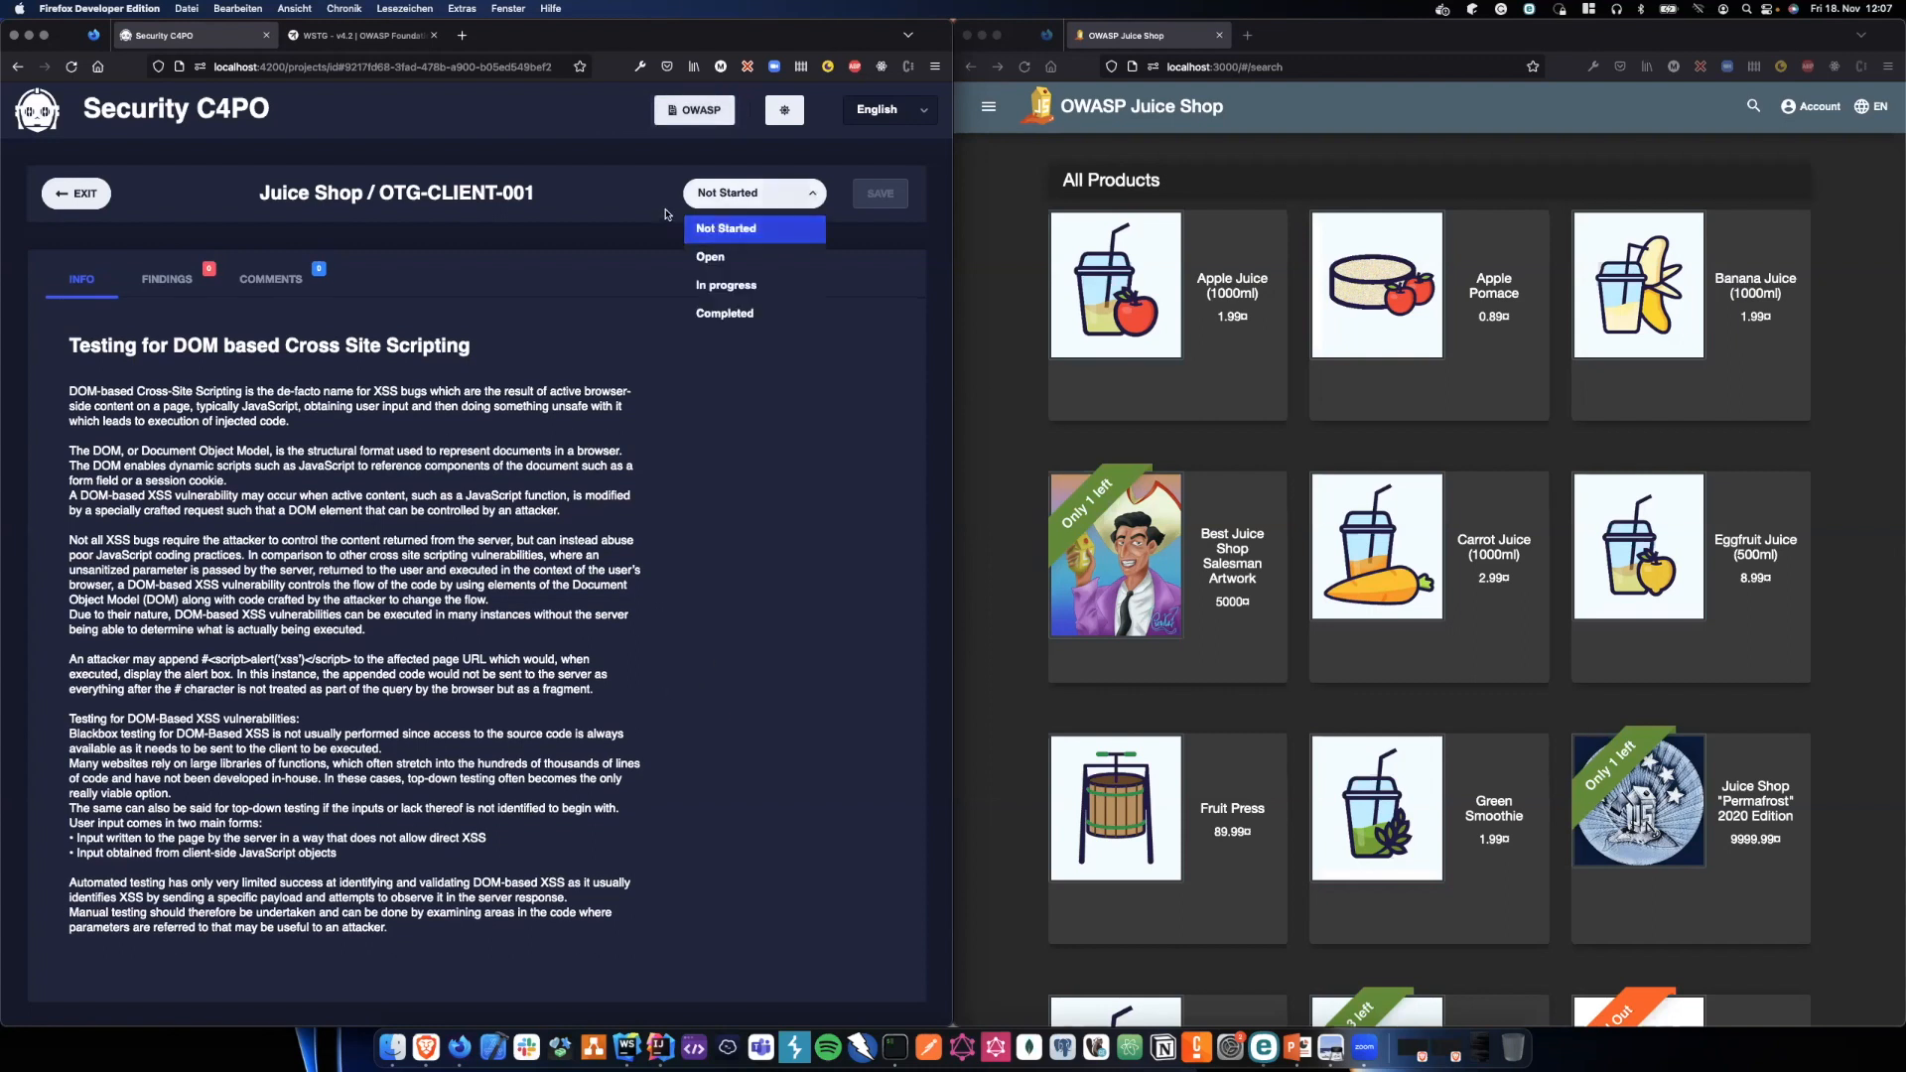
click(724, 286)
click(893, 191)
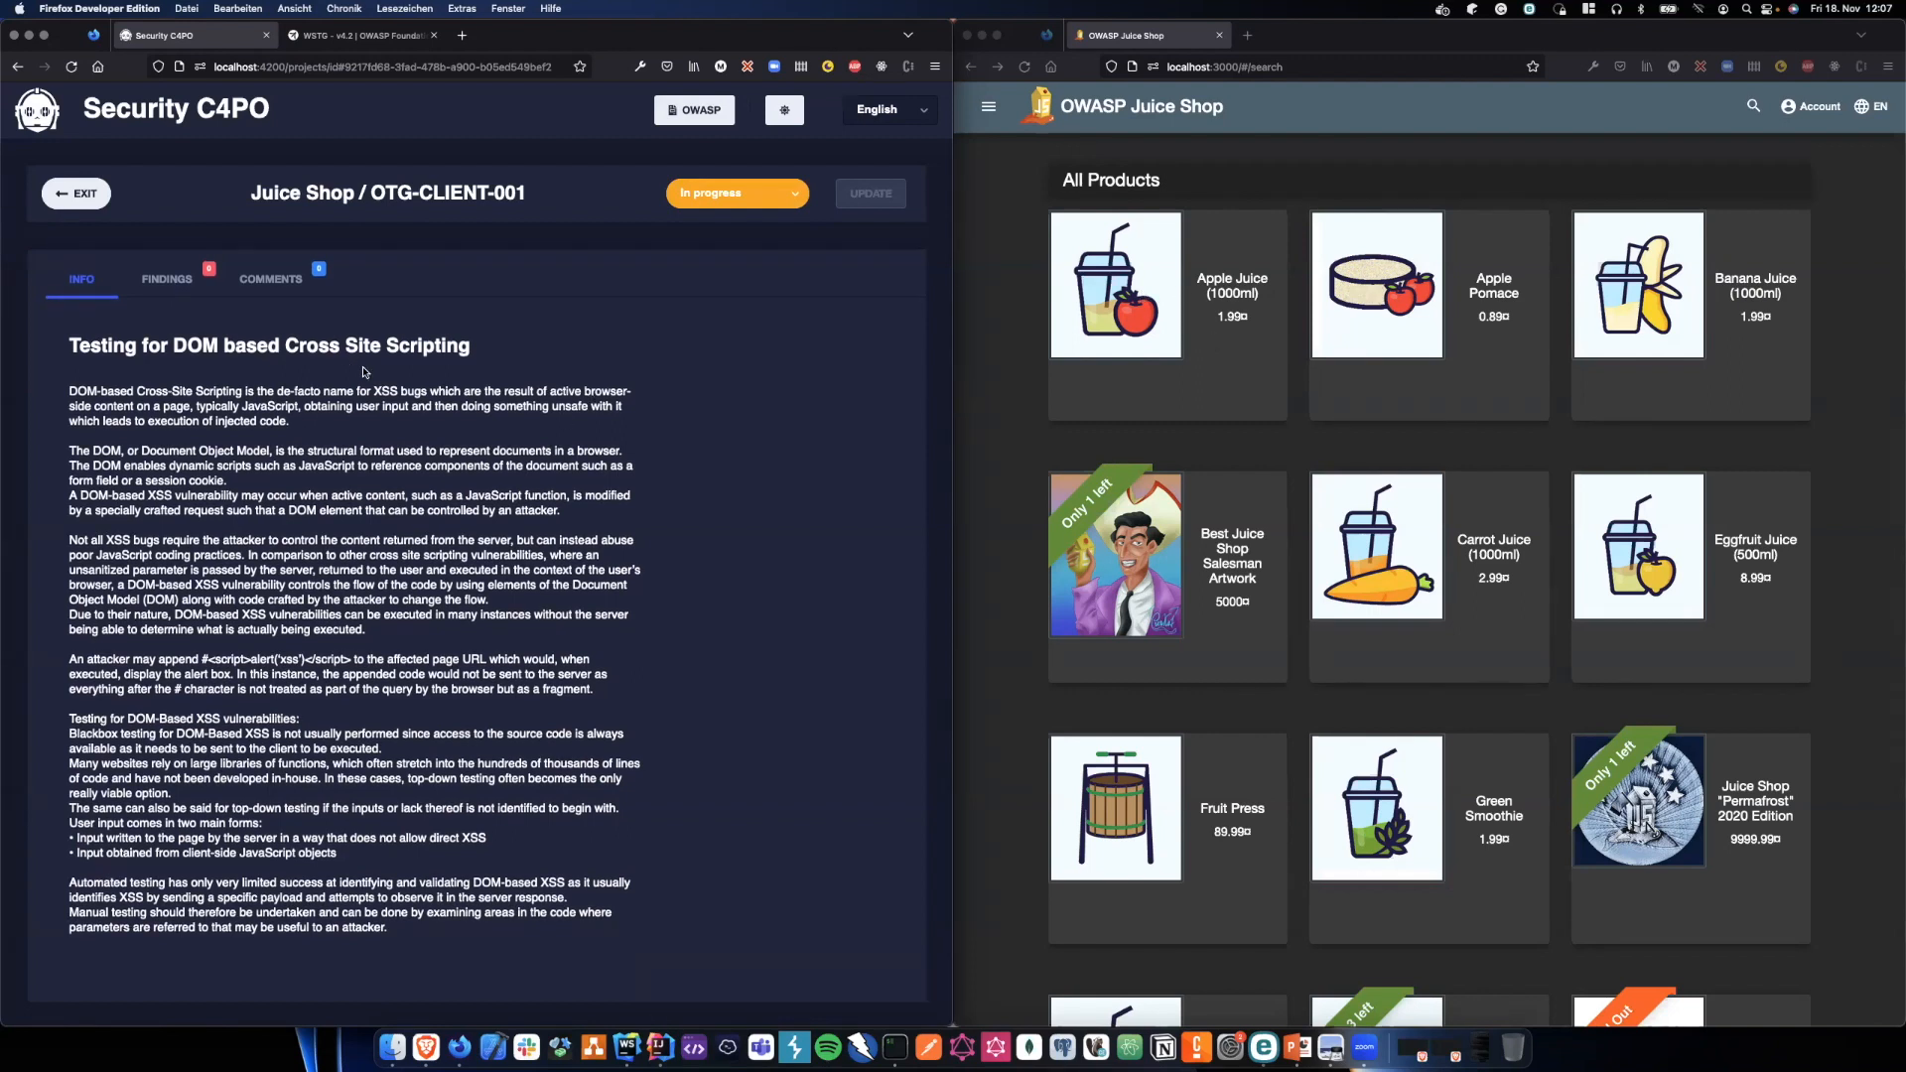
- View the Apple Juice (1000ml) product details in the Juice Shop and close them
click(1447, 170)
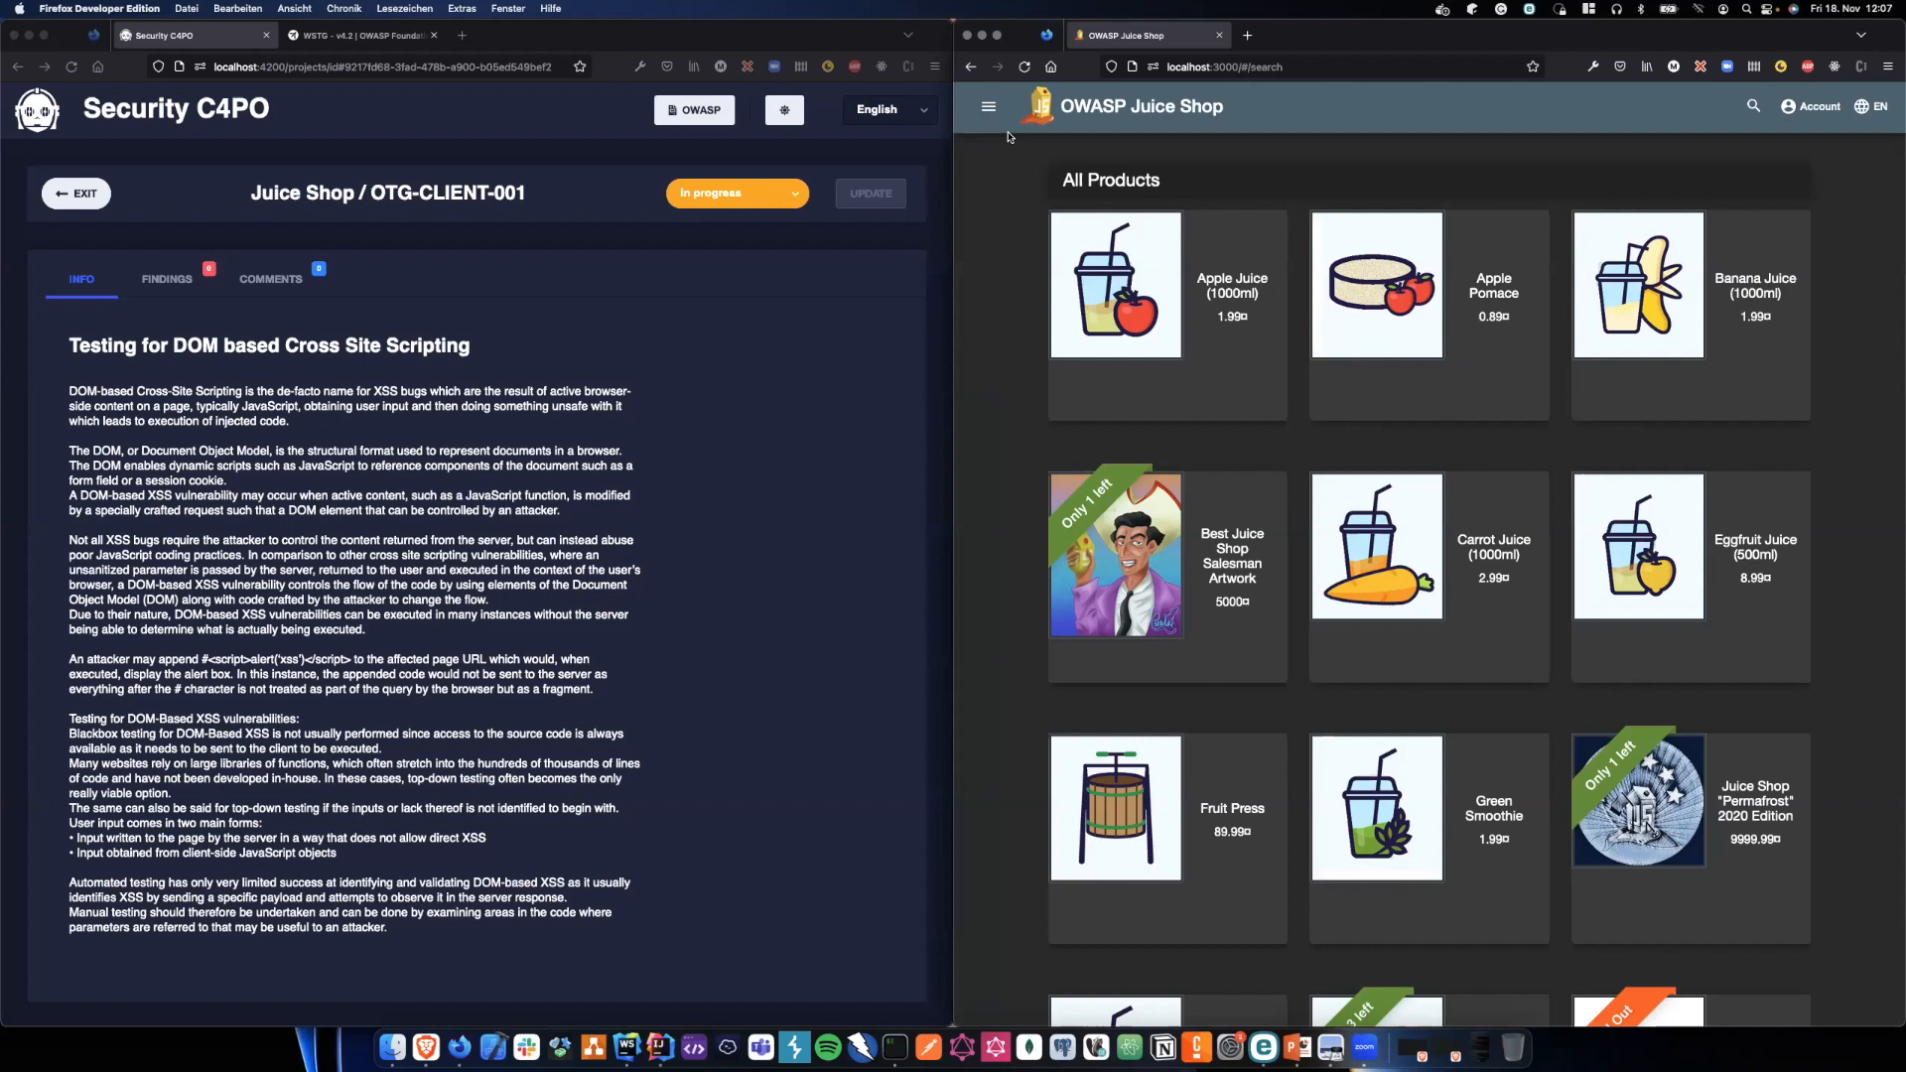
click(1146, 274)
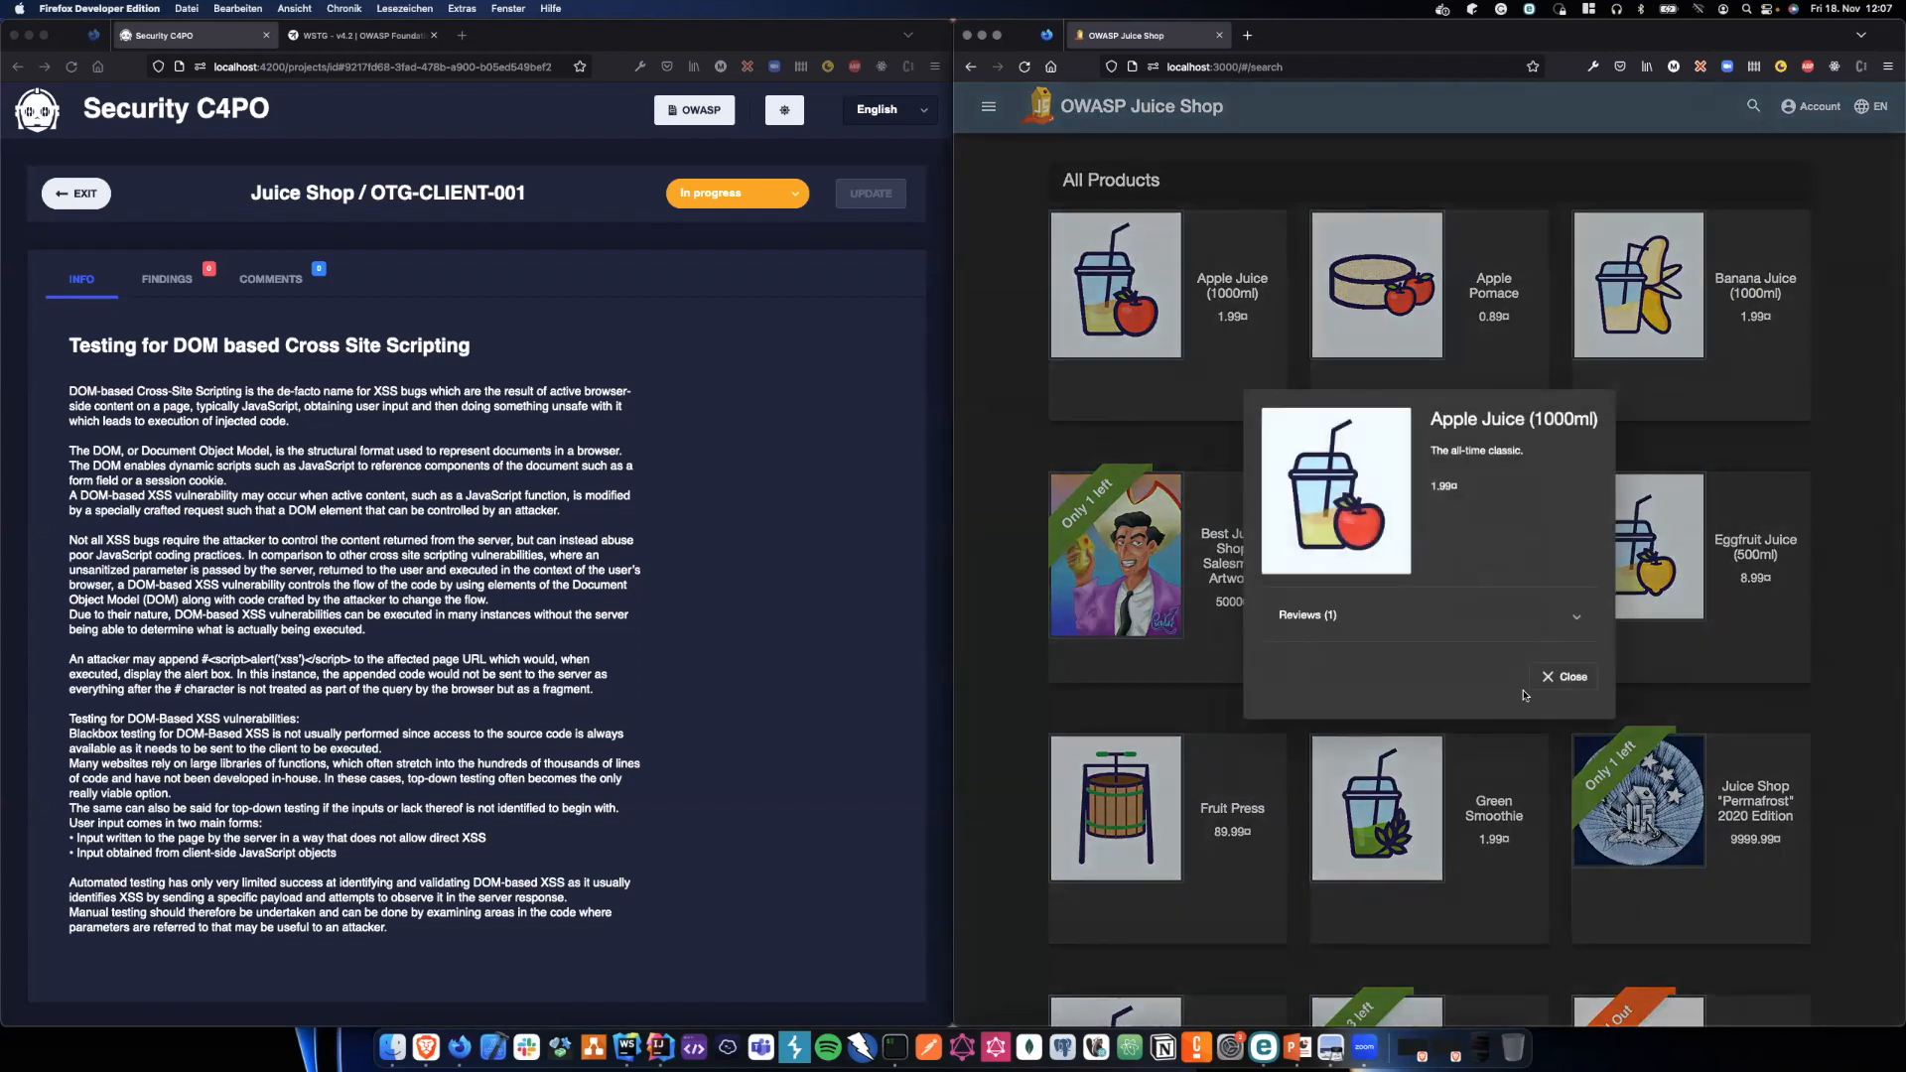
click(1554, 679)
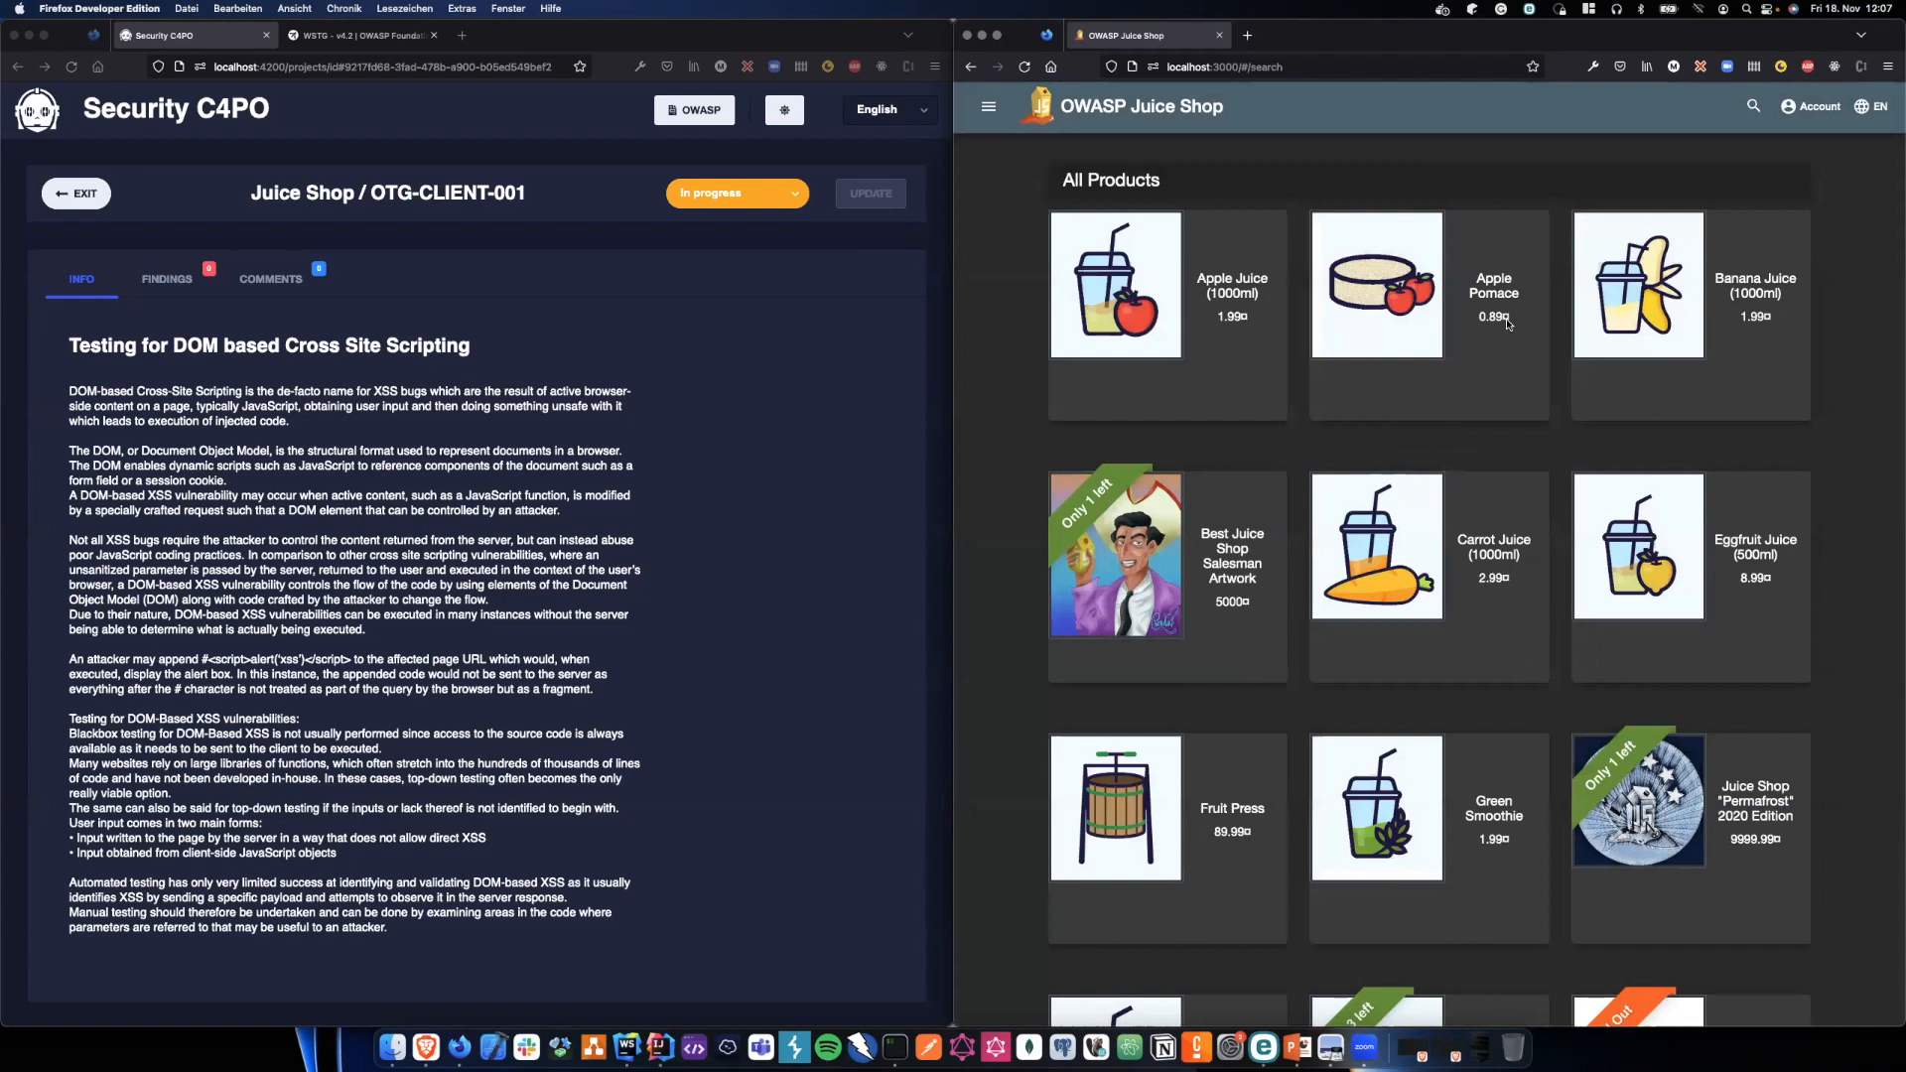
- Set the browser zoom to 120% and search the Juice Shop for <iframe src="javascript:alert('xss')">
click(1751, 106)
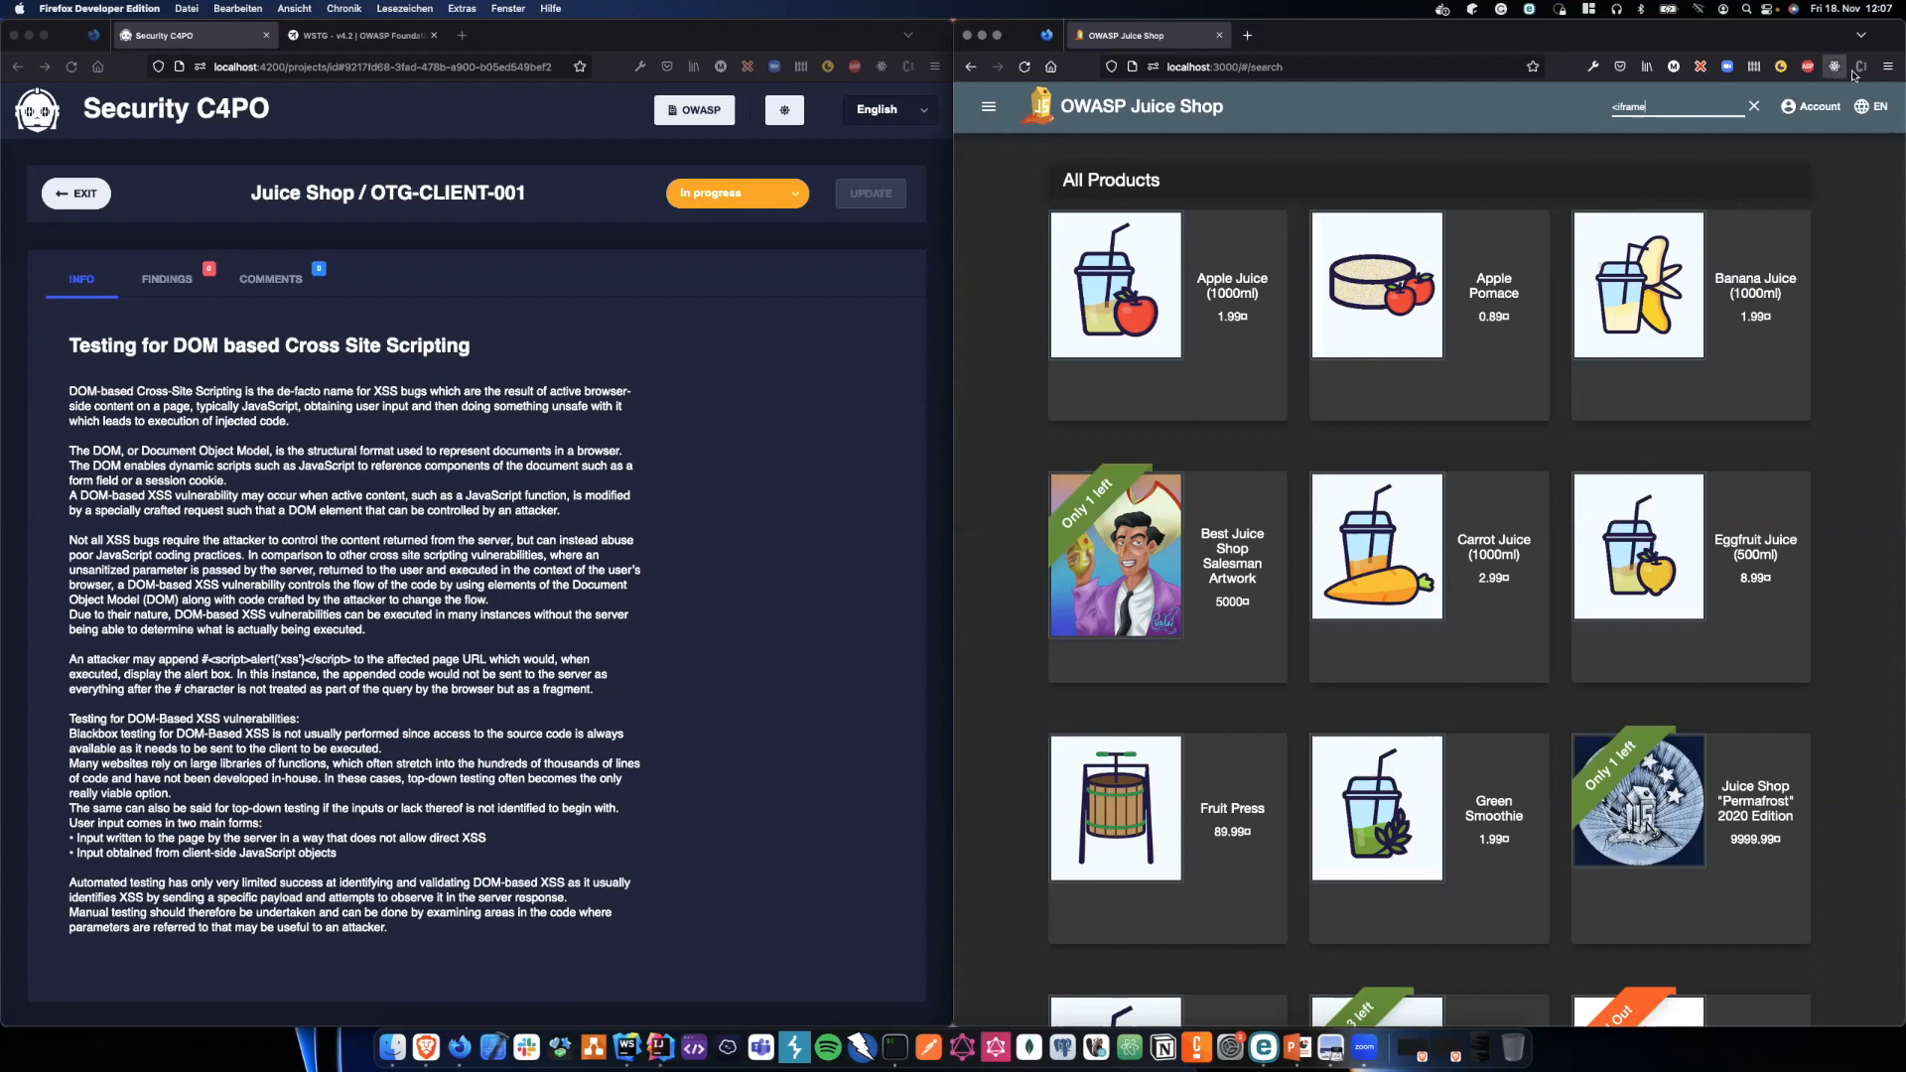
click(1887, 67)
click(1854, 405)
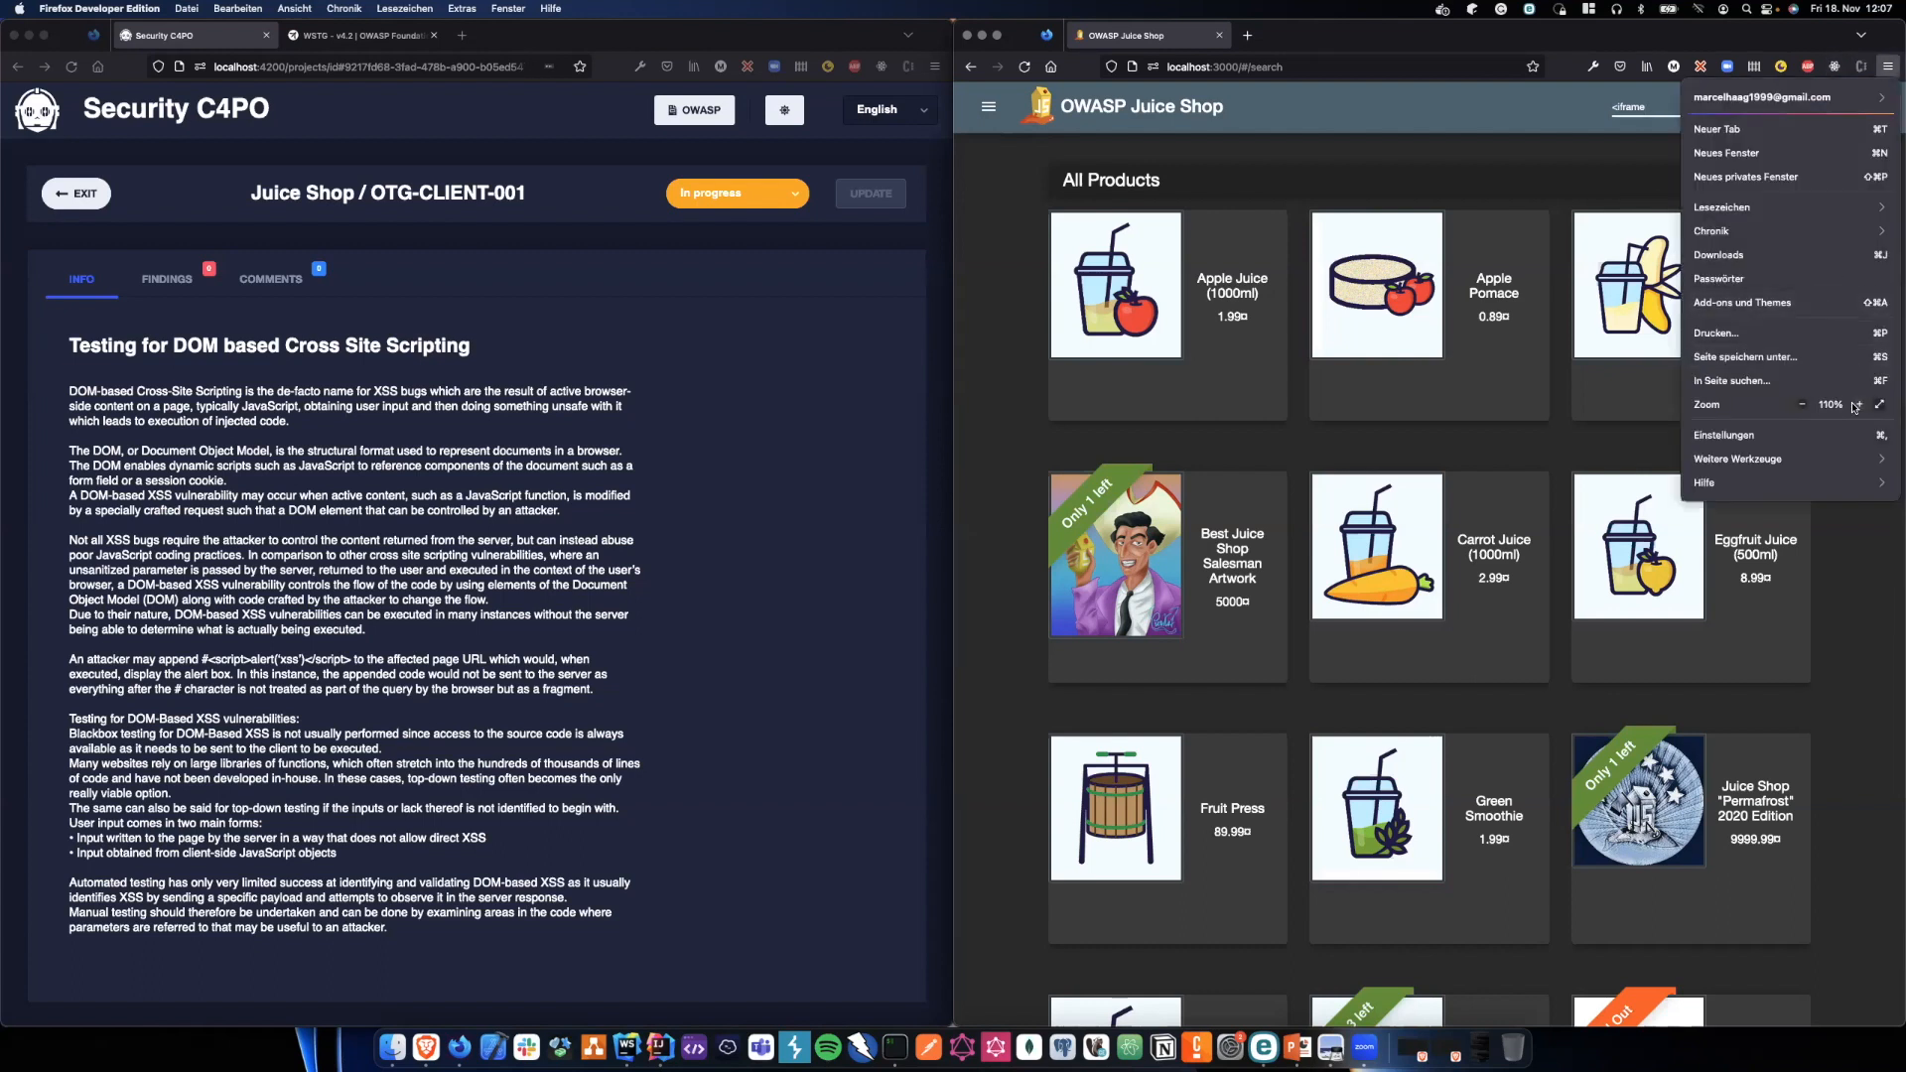
click(1854, 405)
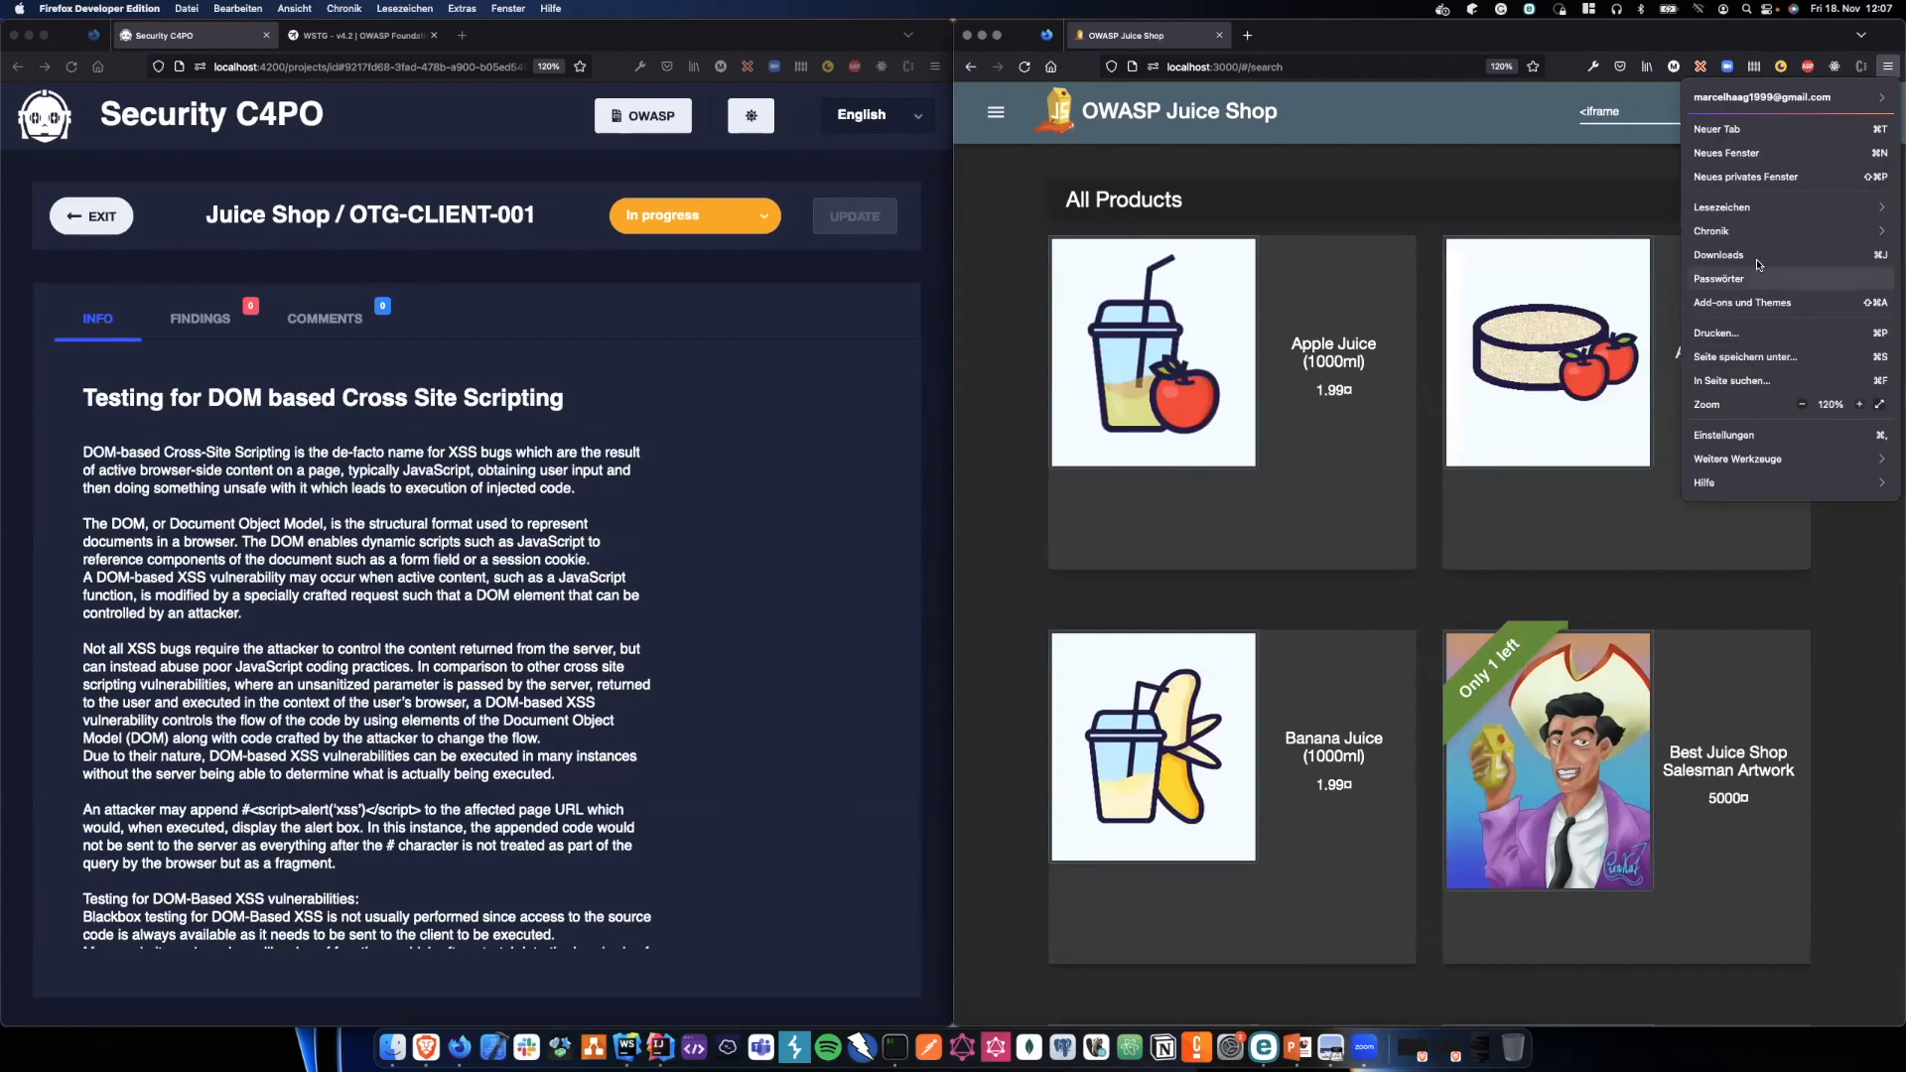
click(1661, 103)
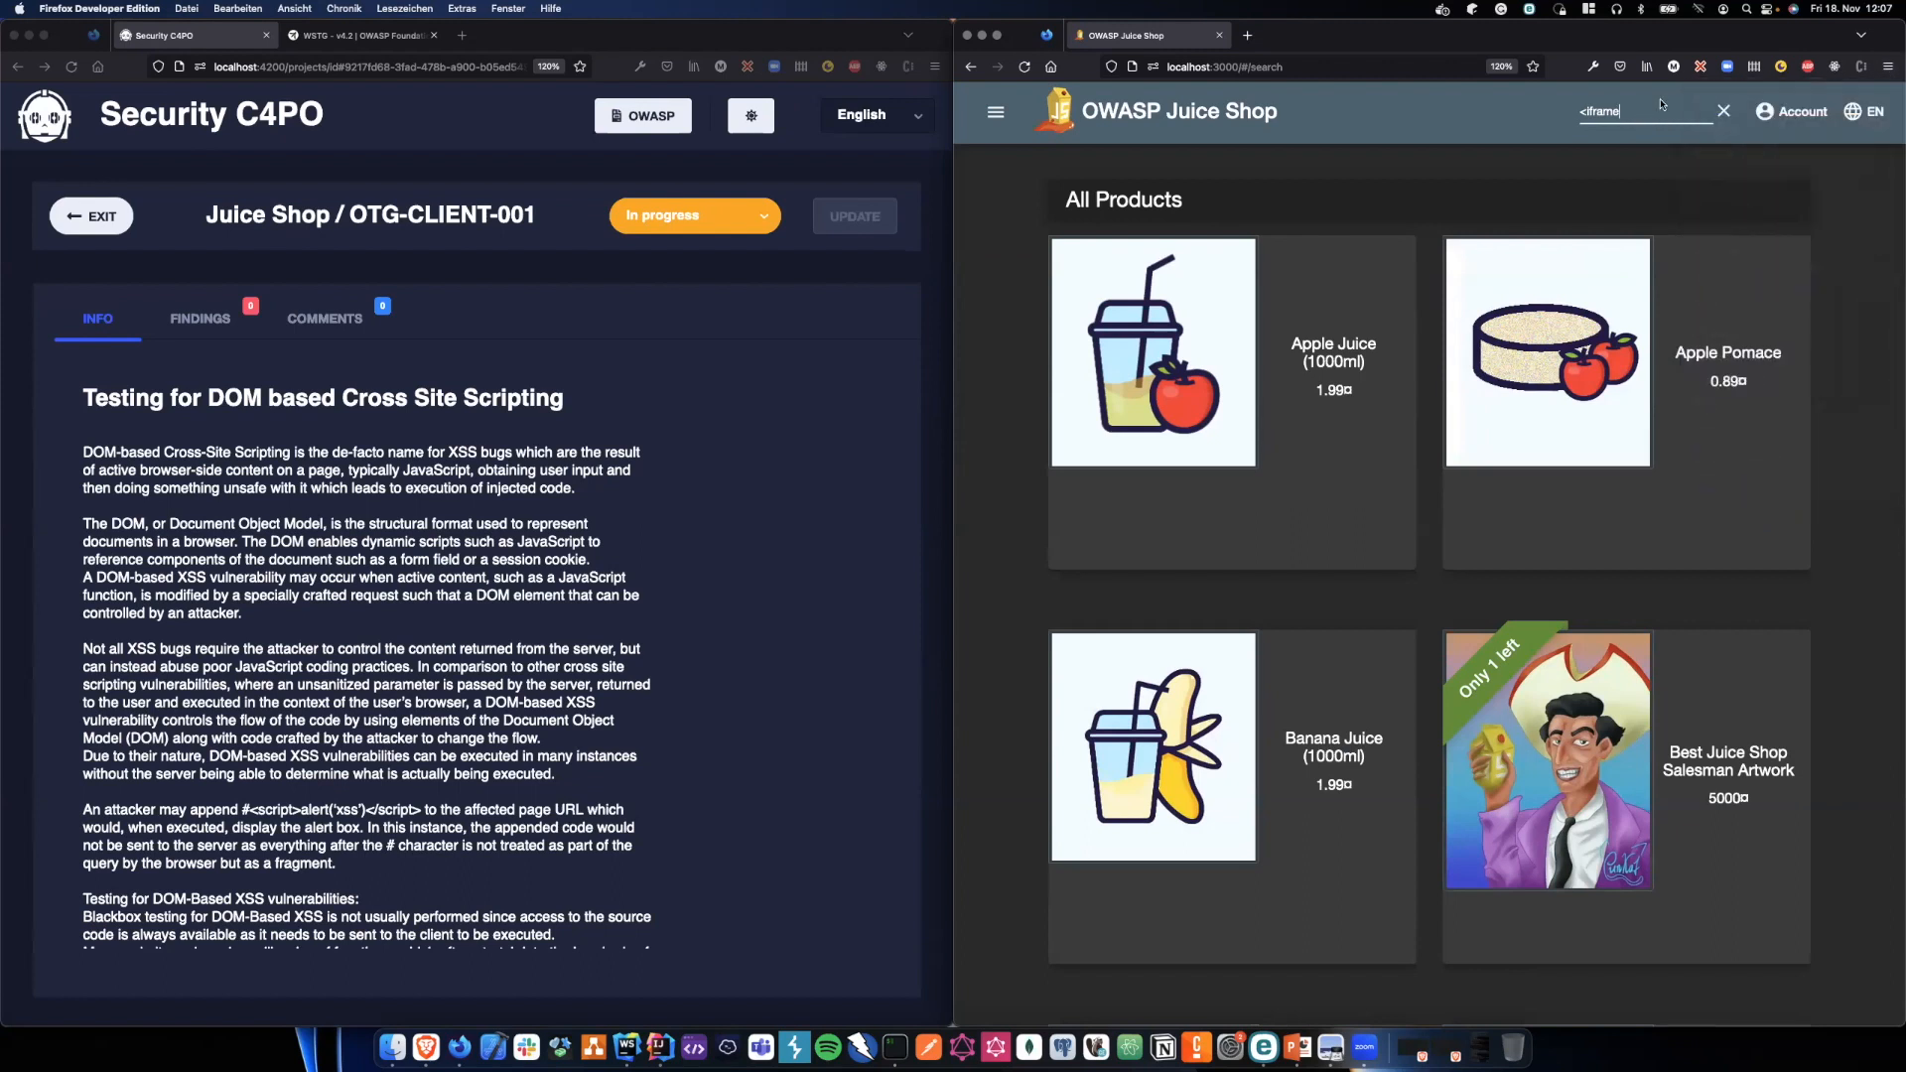
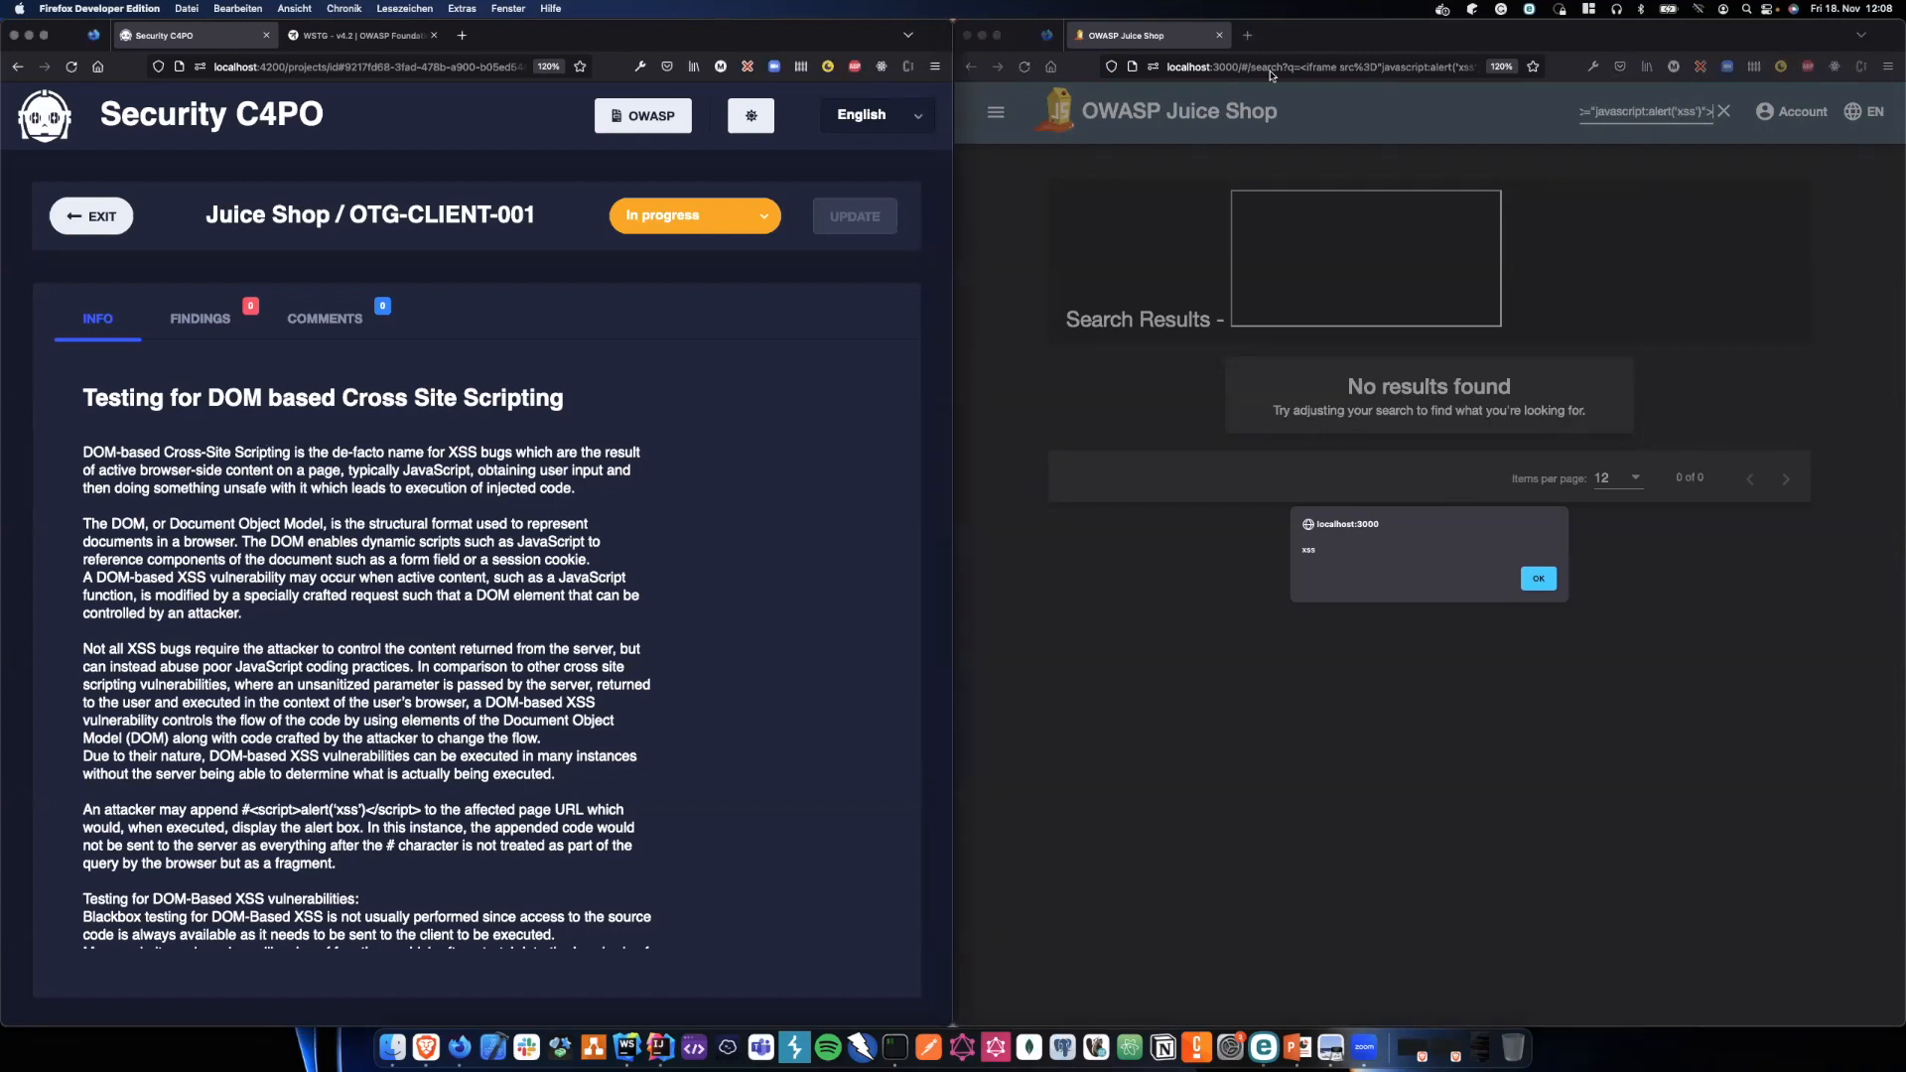
- Reset the browser zoom of the Security C4PO page to 100%
click(935, 67)
click(844, 405)
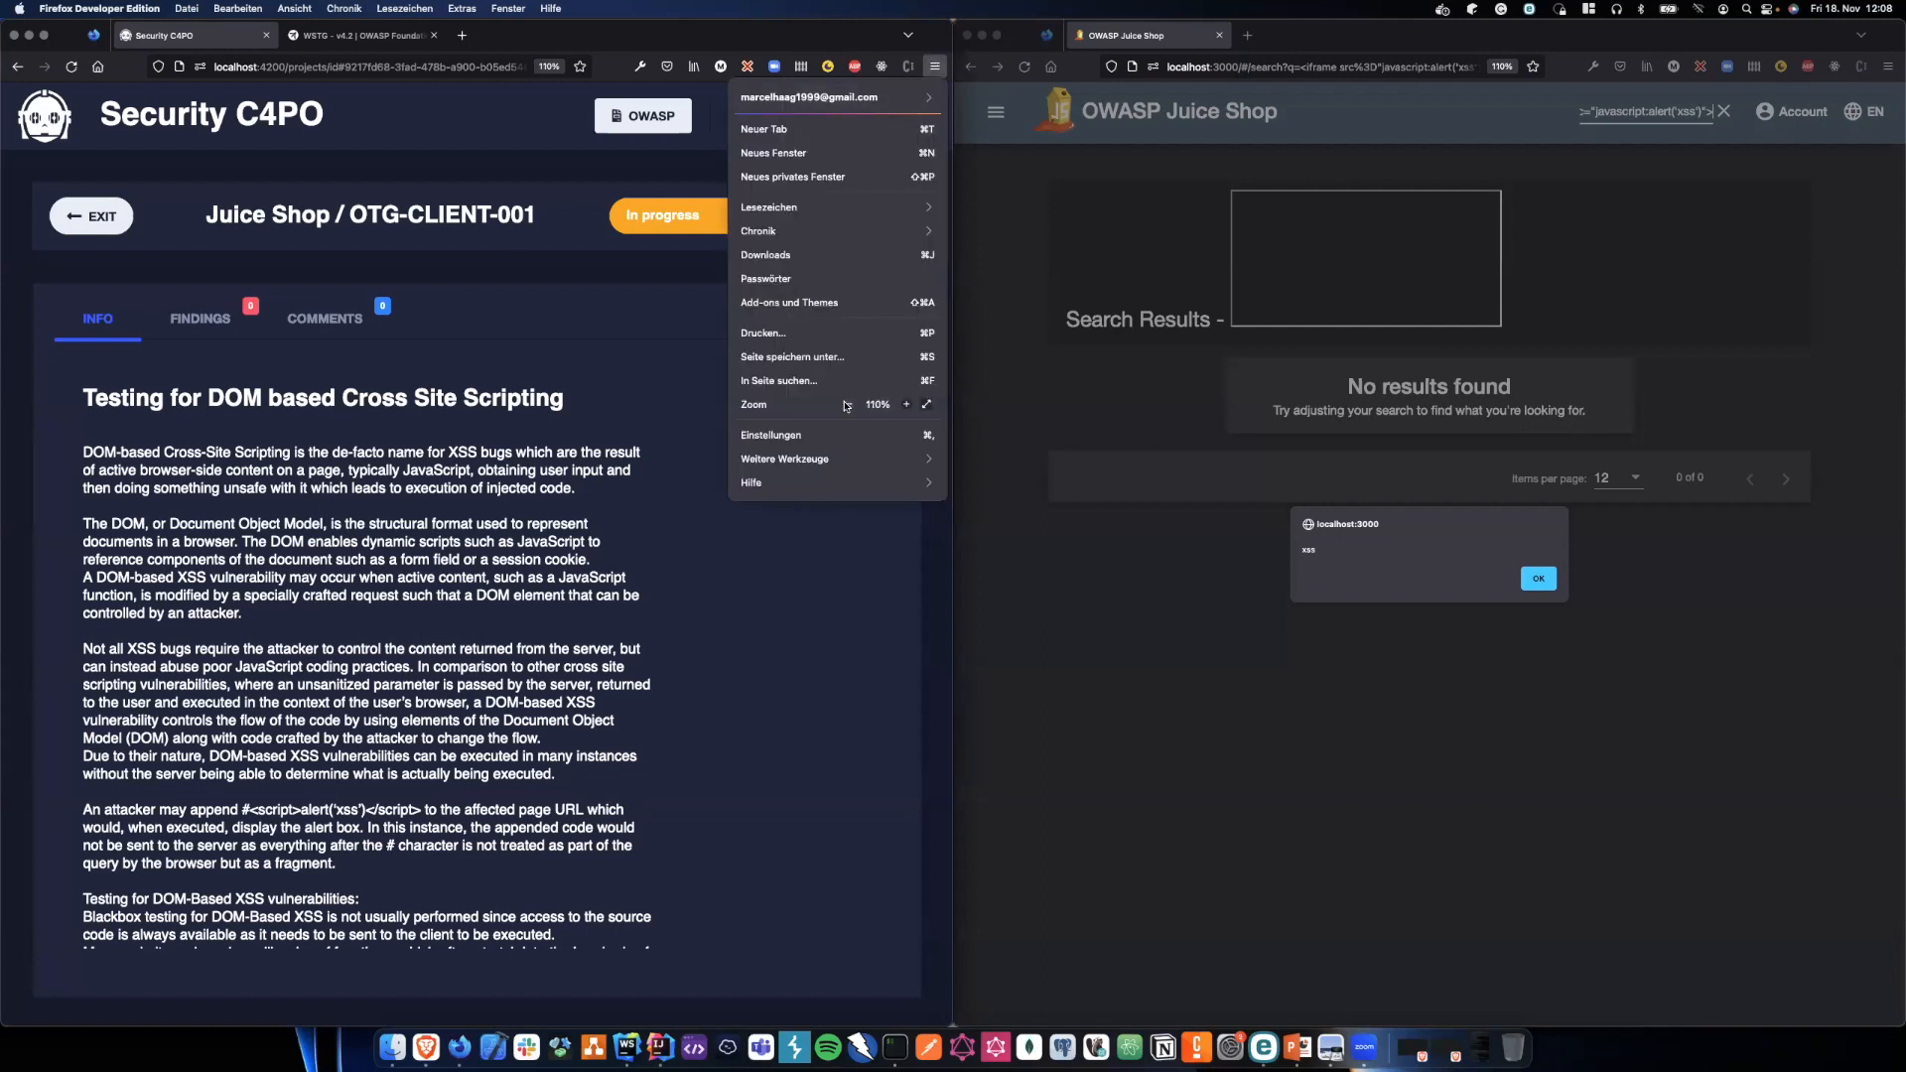
click(845, 405)
right_click(612, 364)
click(571, 342)
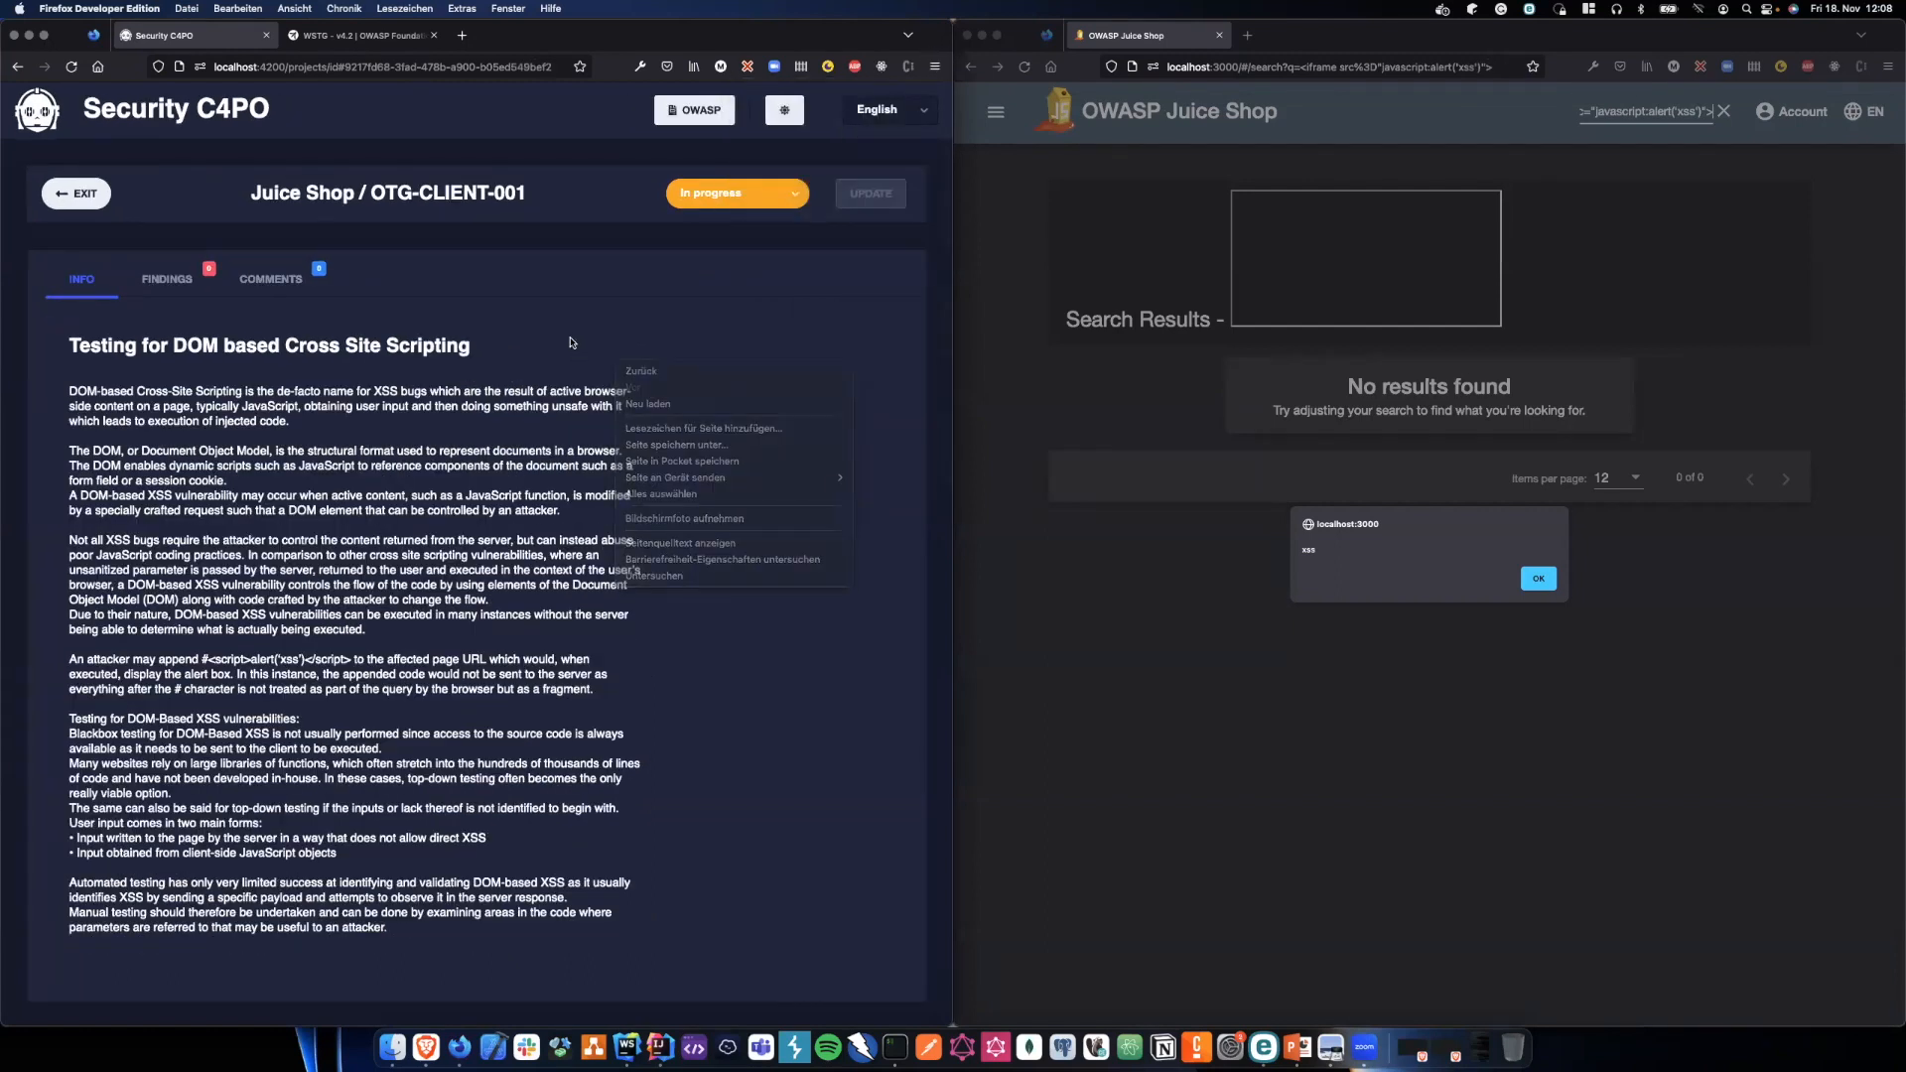
- Start a new finding for test OTG-CLIENT-001 with the title "Searchbar XSS" and severity High
click(183, 287)
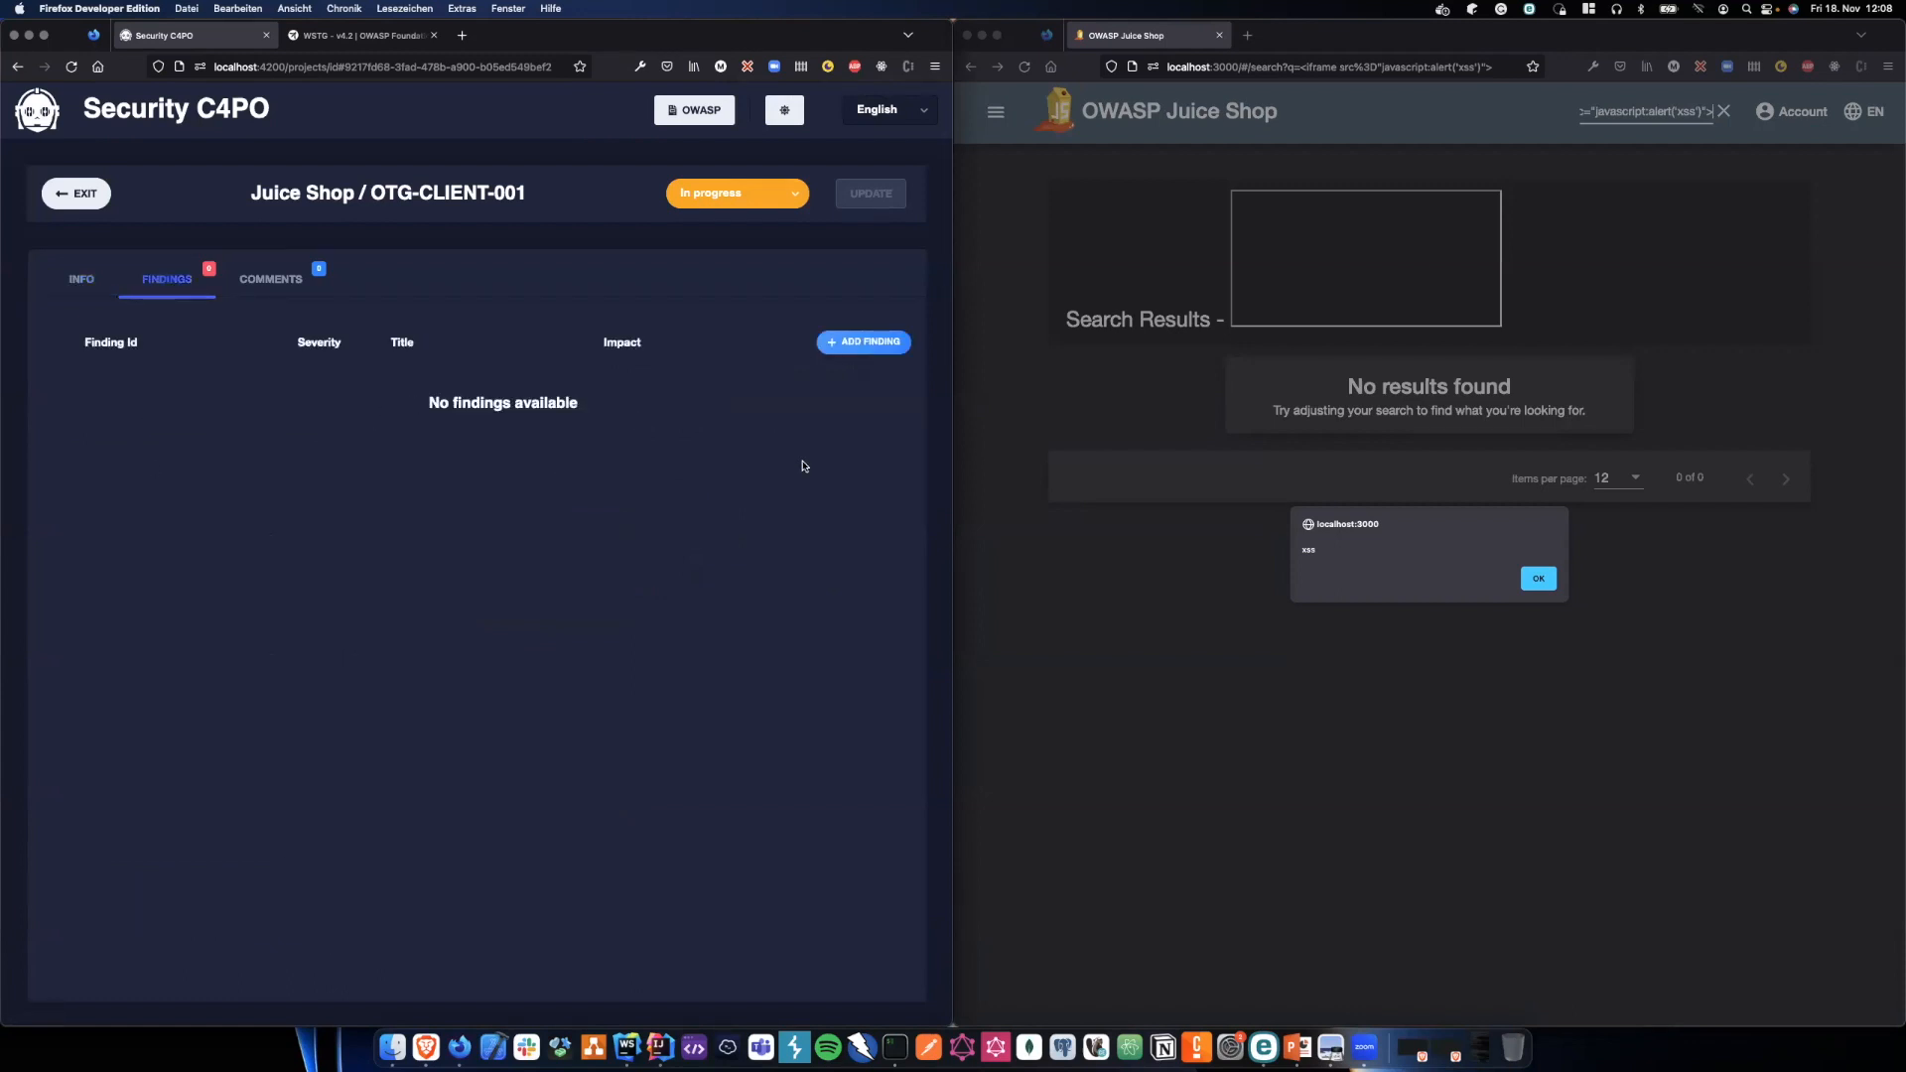
click(859, 342)
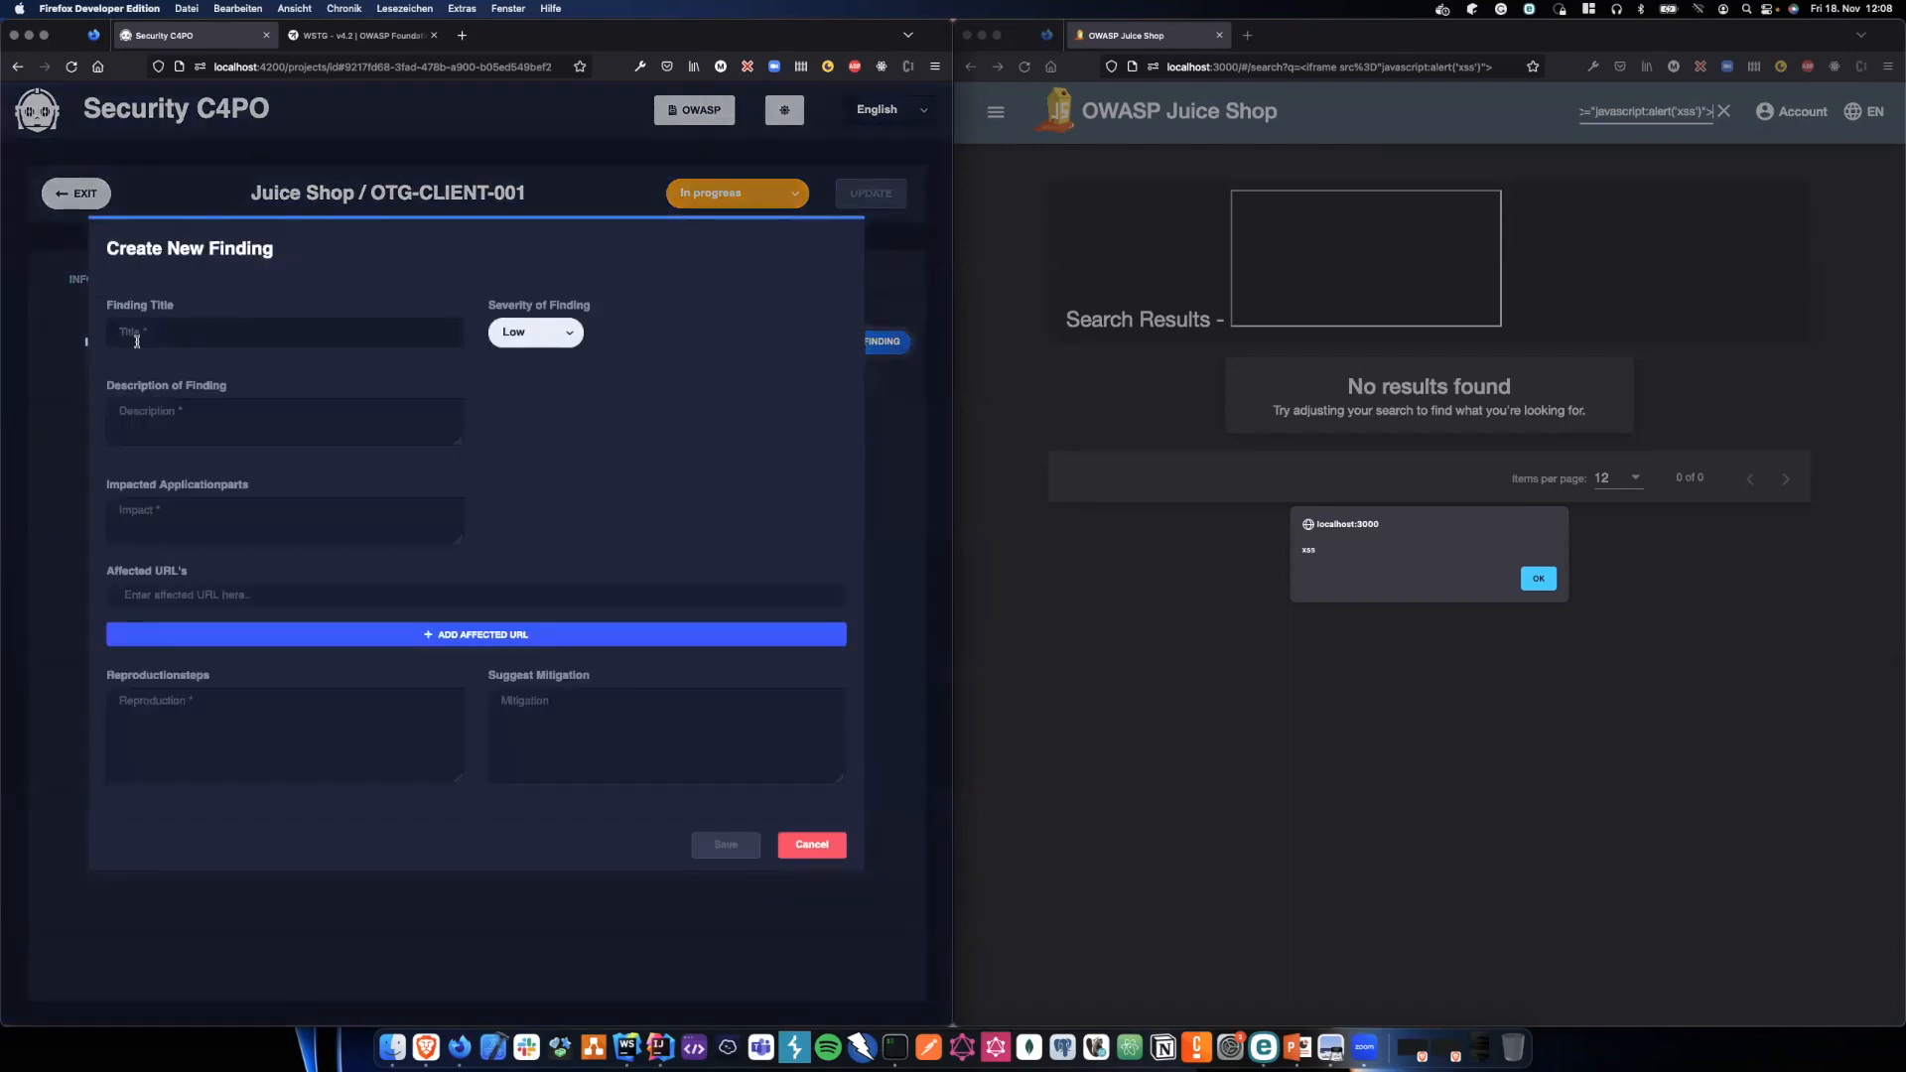
text(Searchbar XSS)
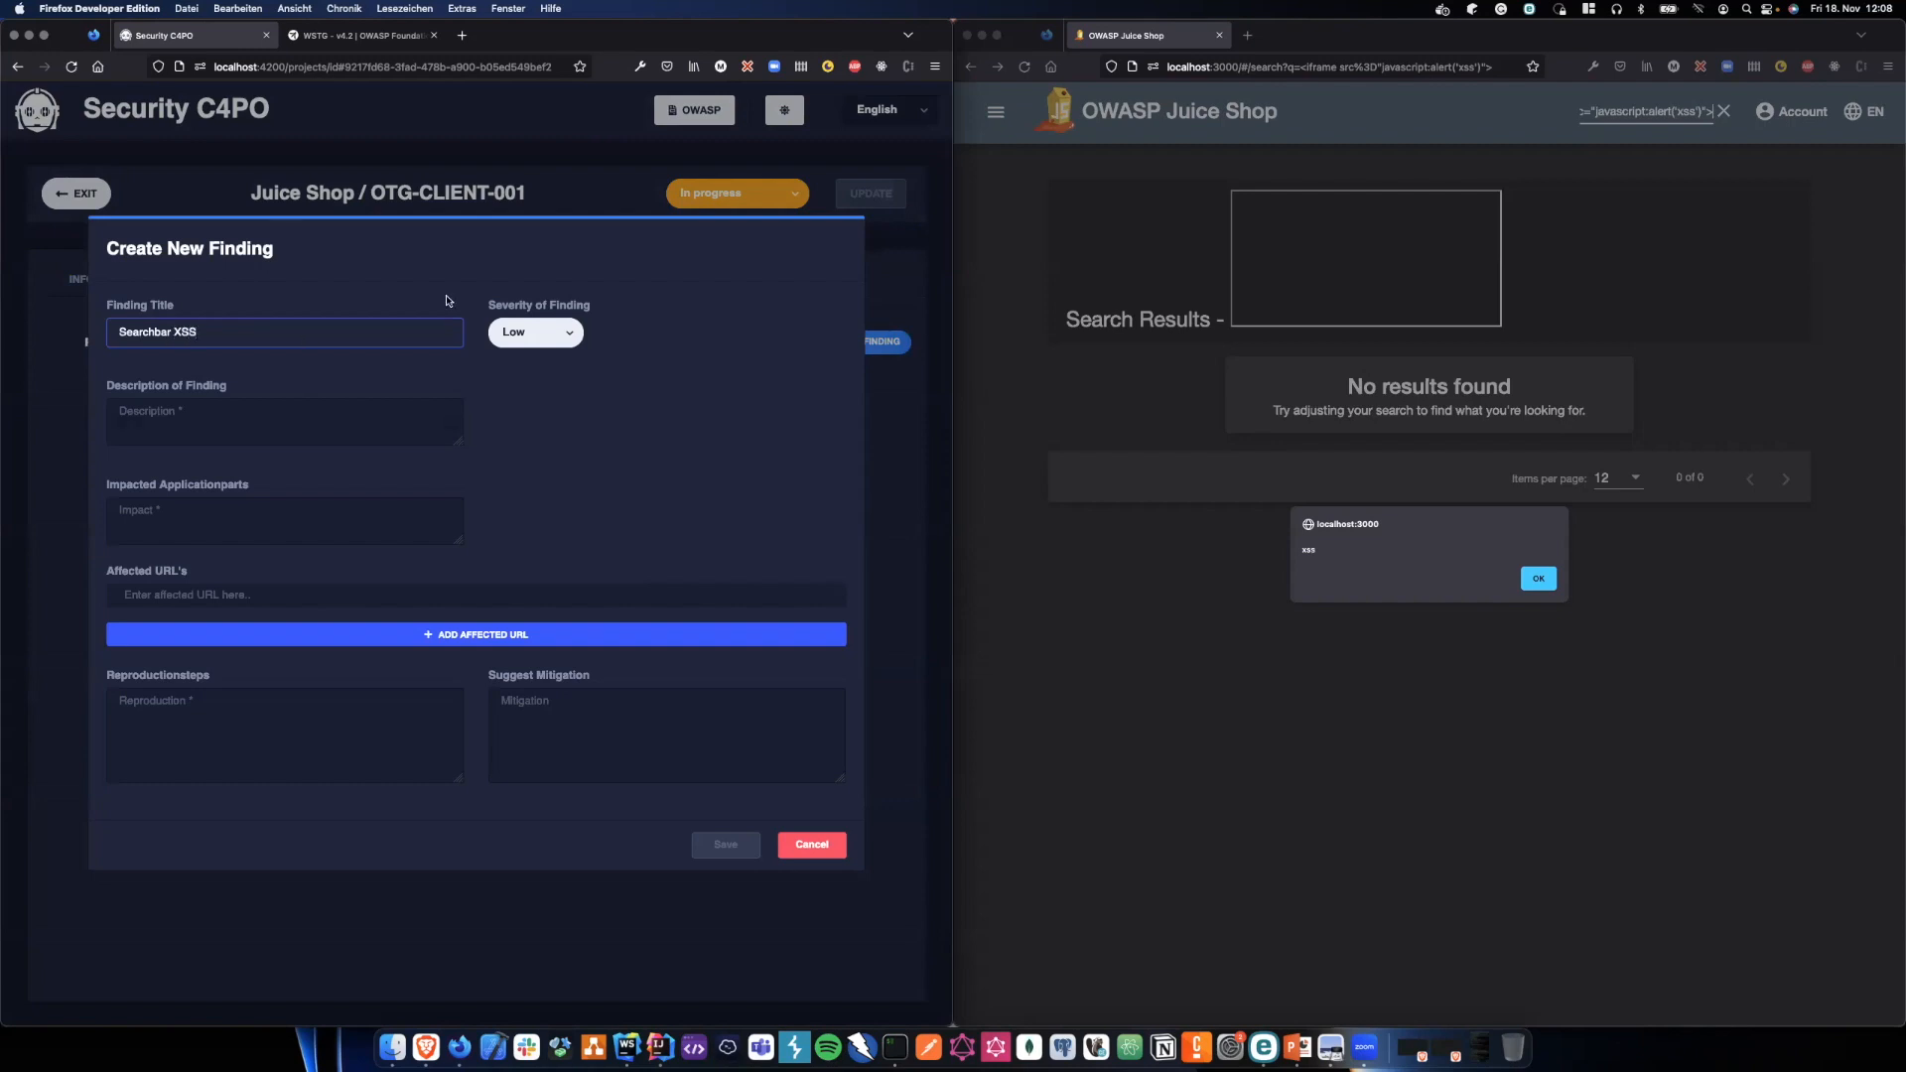
click(539, 330)
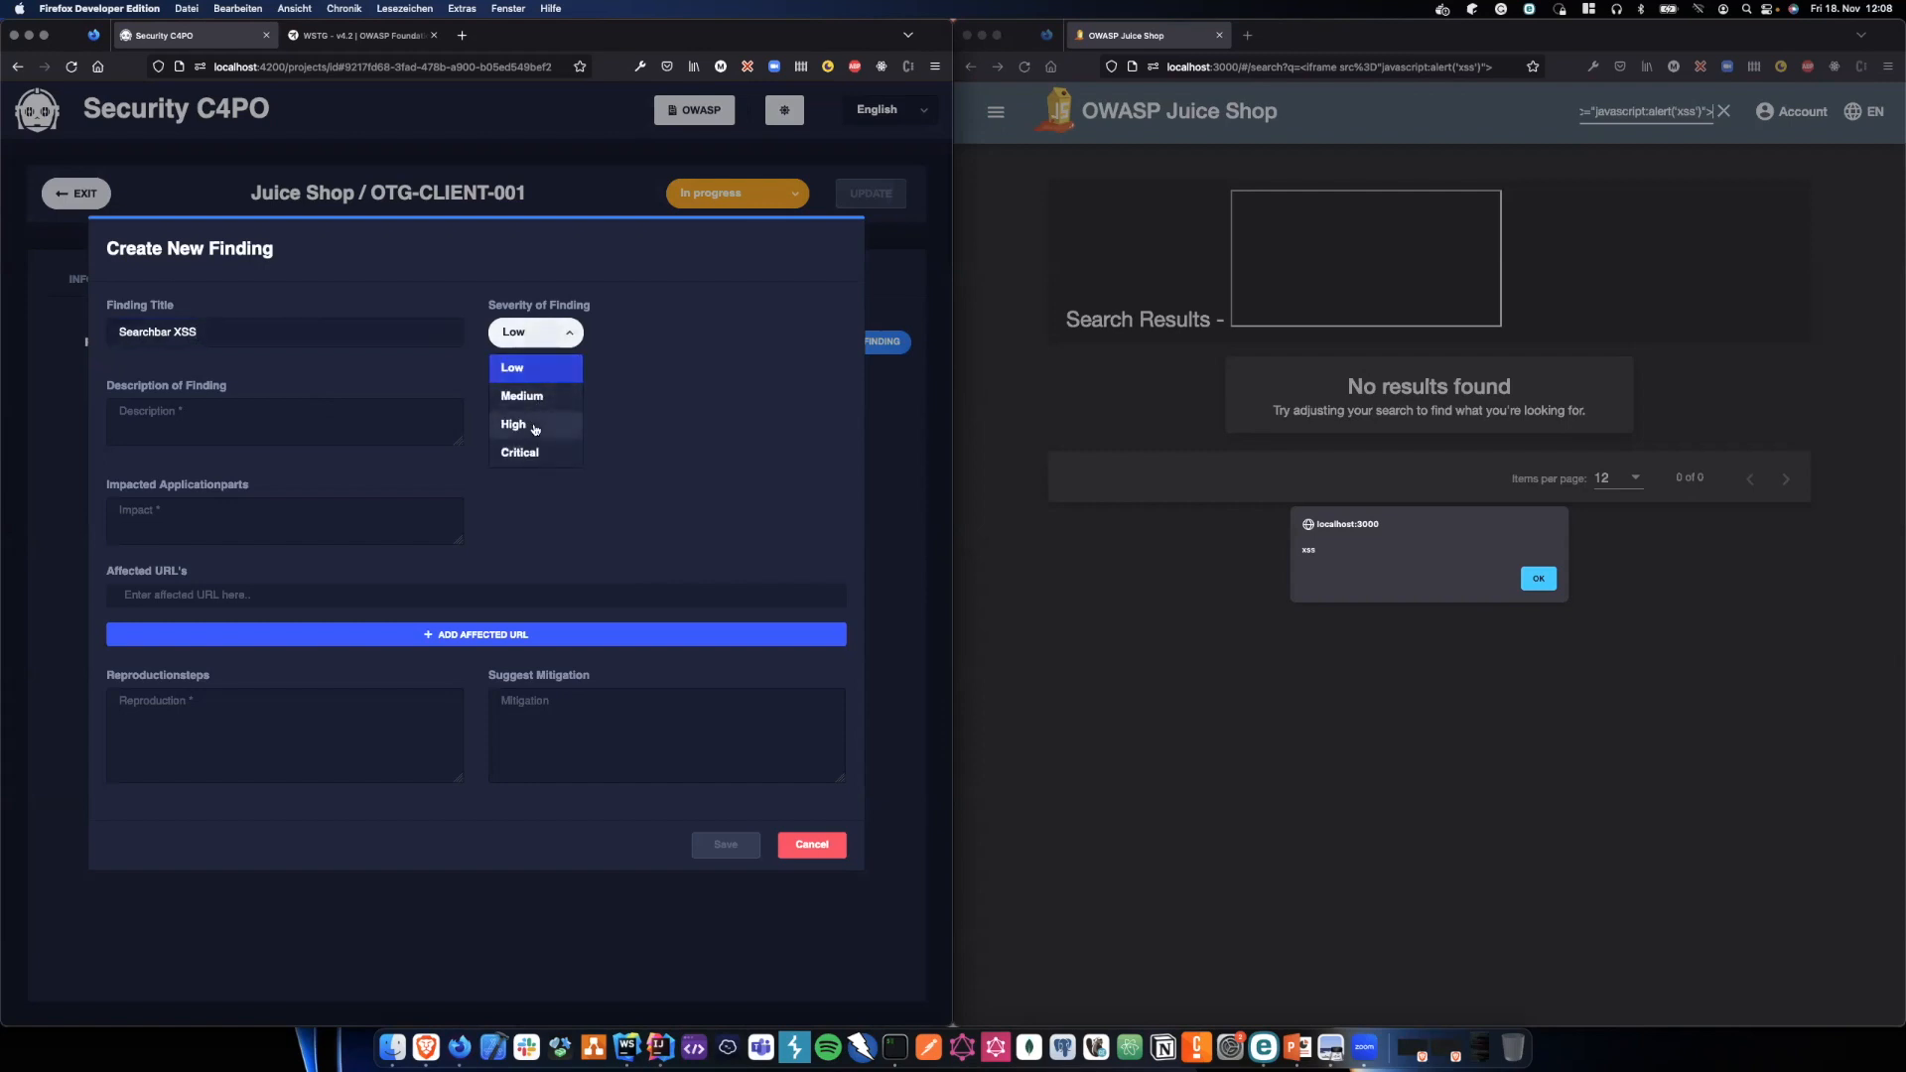
click(538, 427)
- Describe the finding as "Adding <iframe src="javascript:alert('xss')"> in the search bar of the header results in XSS Vuln.", copying the payload from the Juice Shop search
click(311, 415)
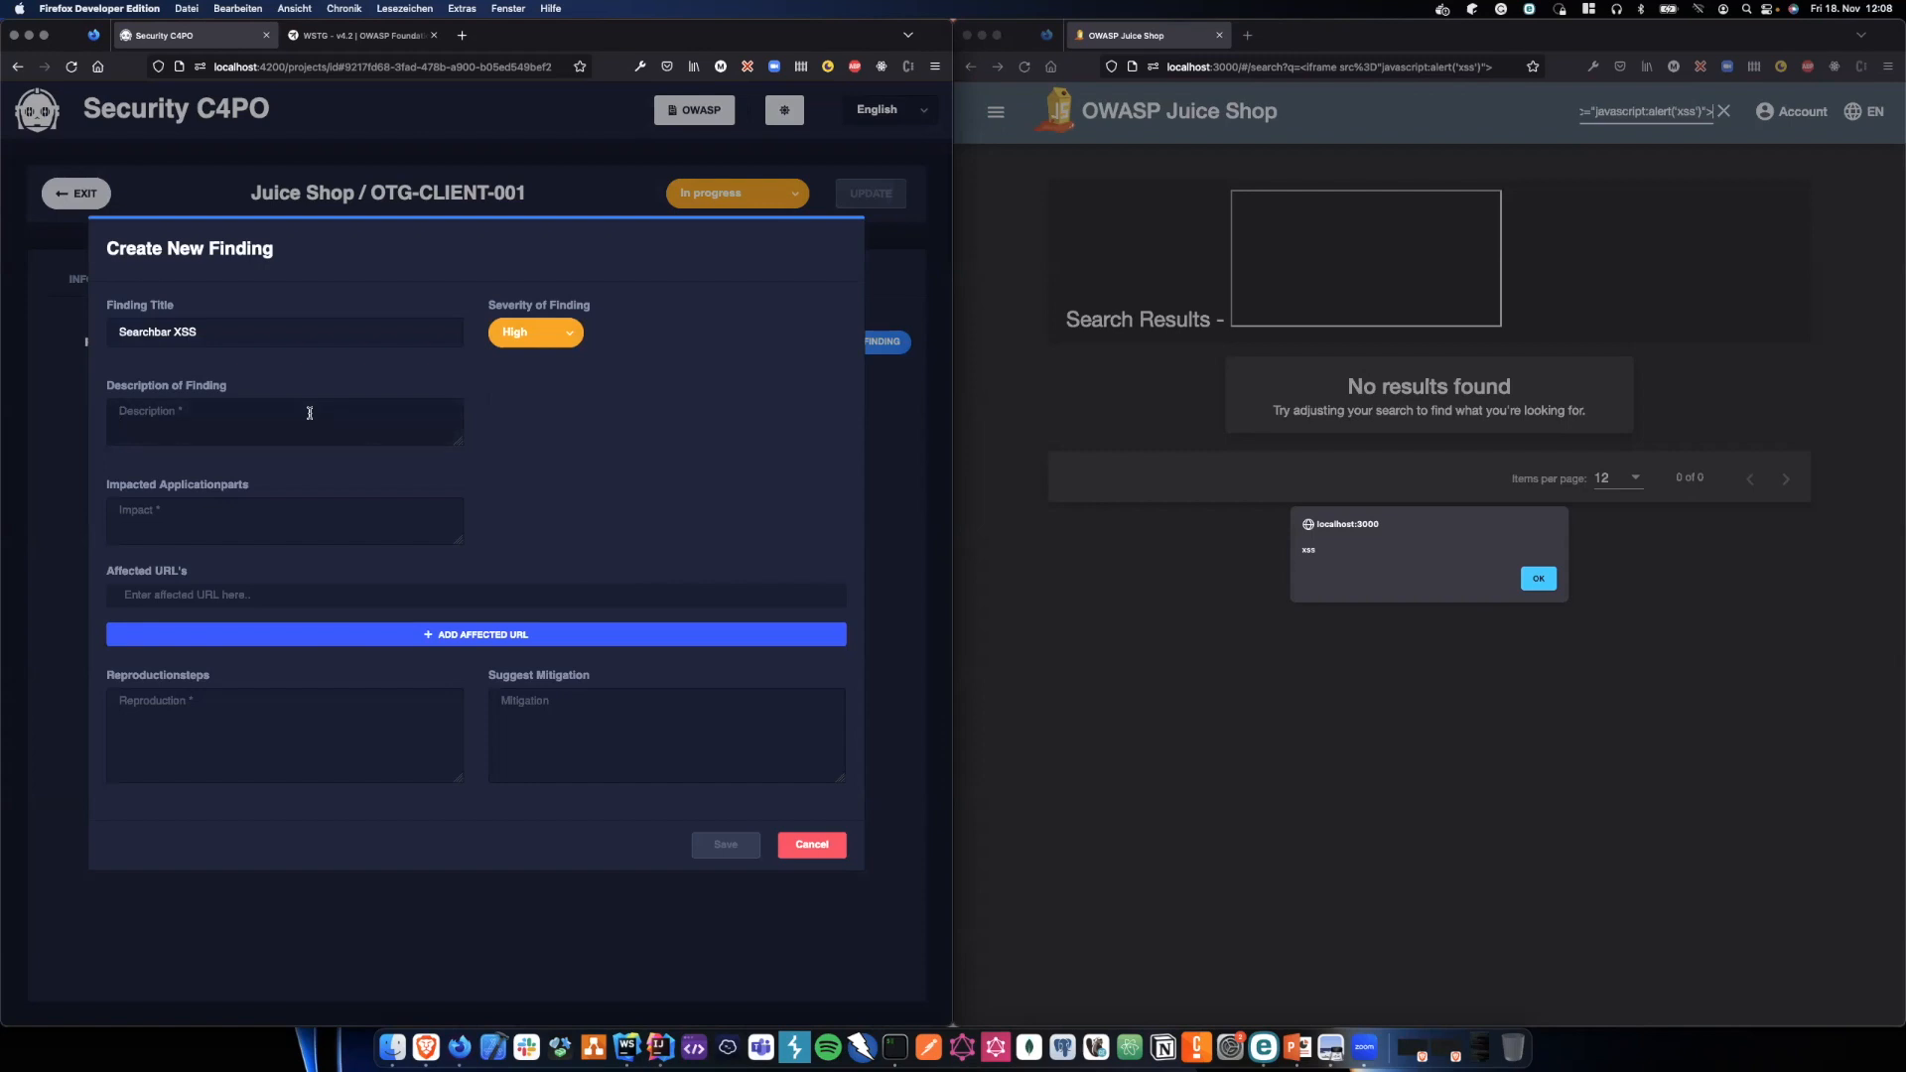
text(Adding)
click(1582, 574)
click(1539, 578)
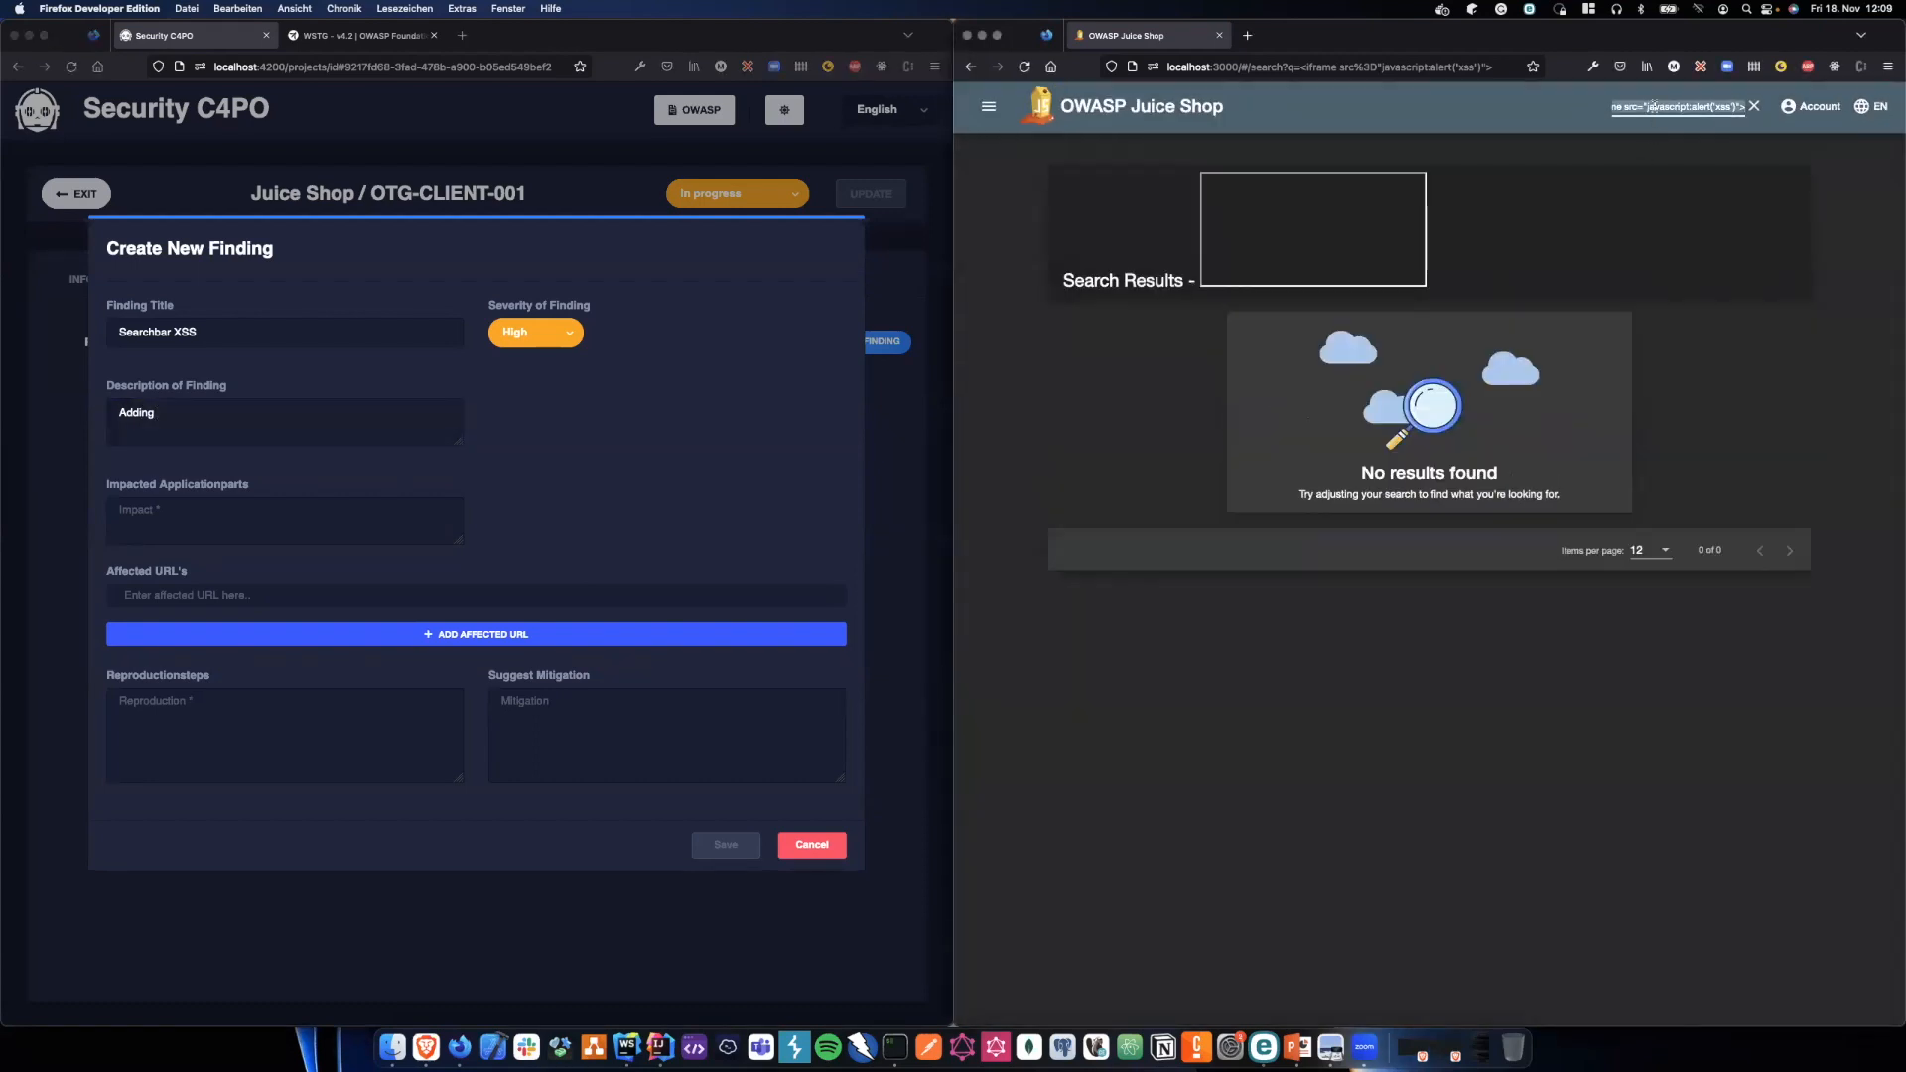
click(257, 413)
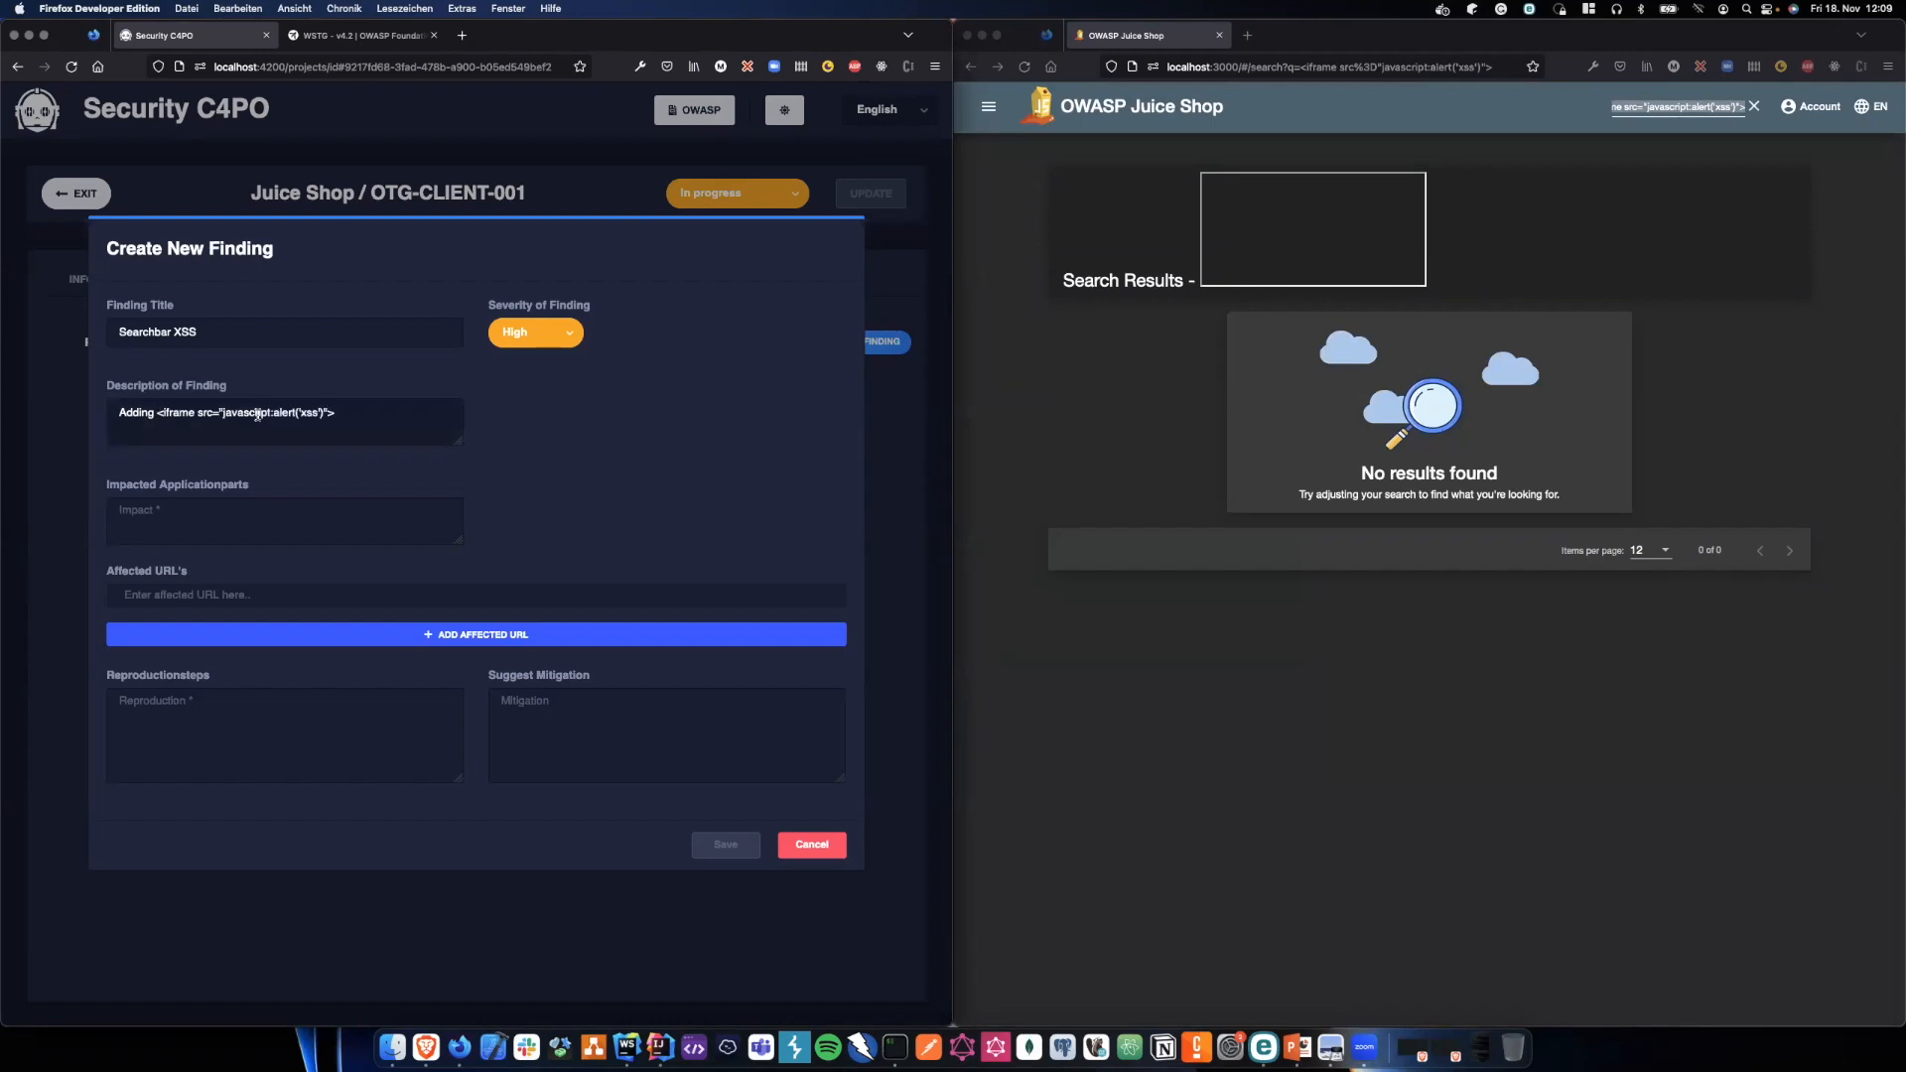
text(in the search bar of the header results in XSS Vuln.)
- Enter "This impacts the Webbapp." as the impacted application parts and add the copied Juice Shop search URL as an affected URL
key(Tab)
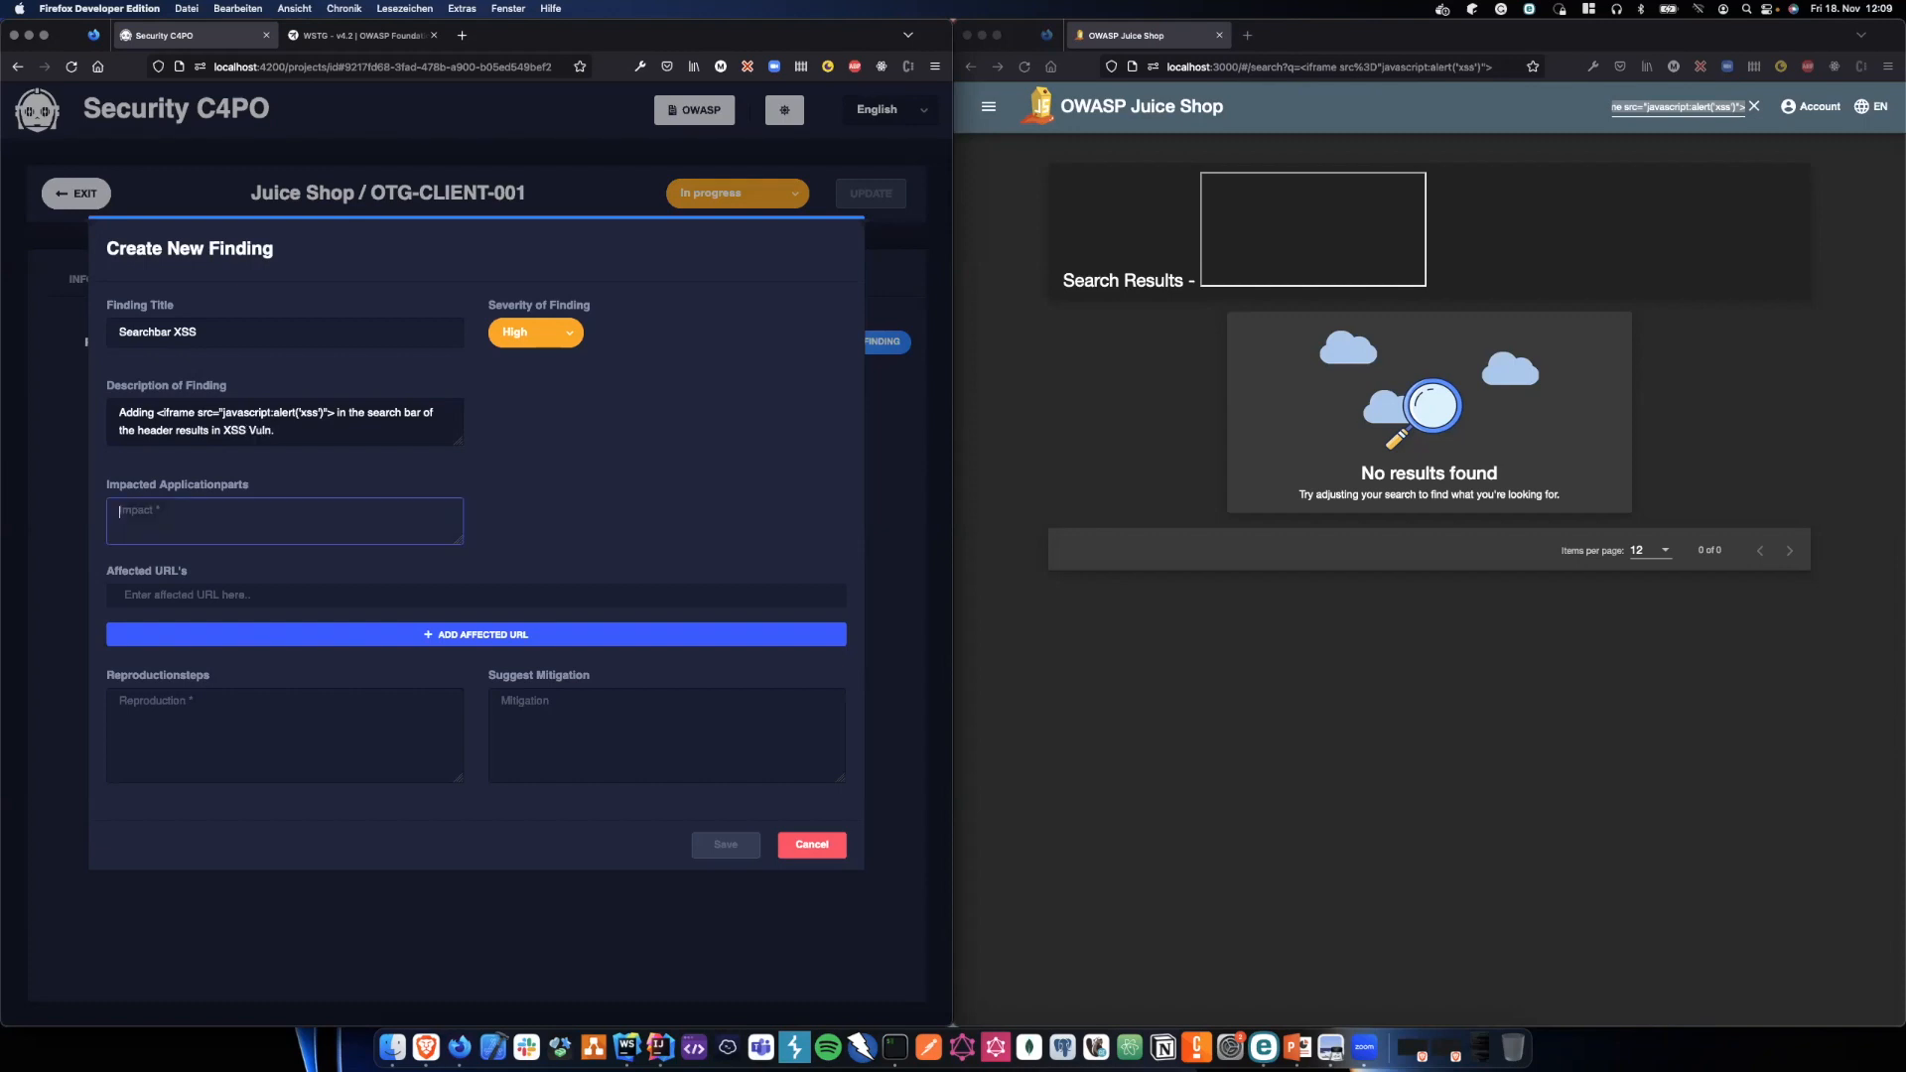
text(This impacts the Webbapp.)
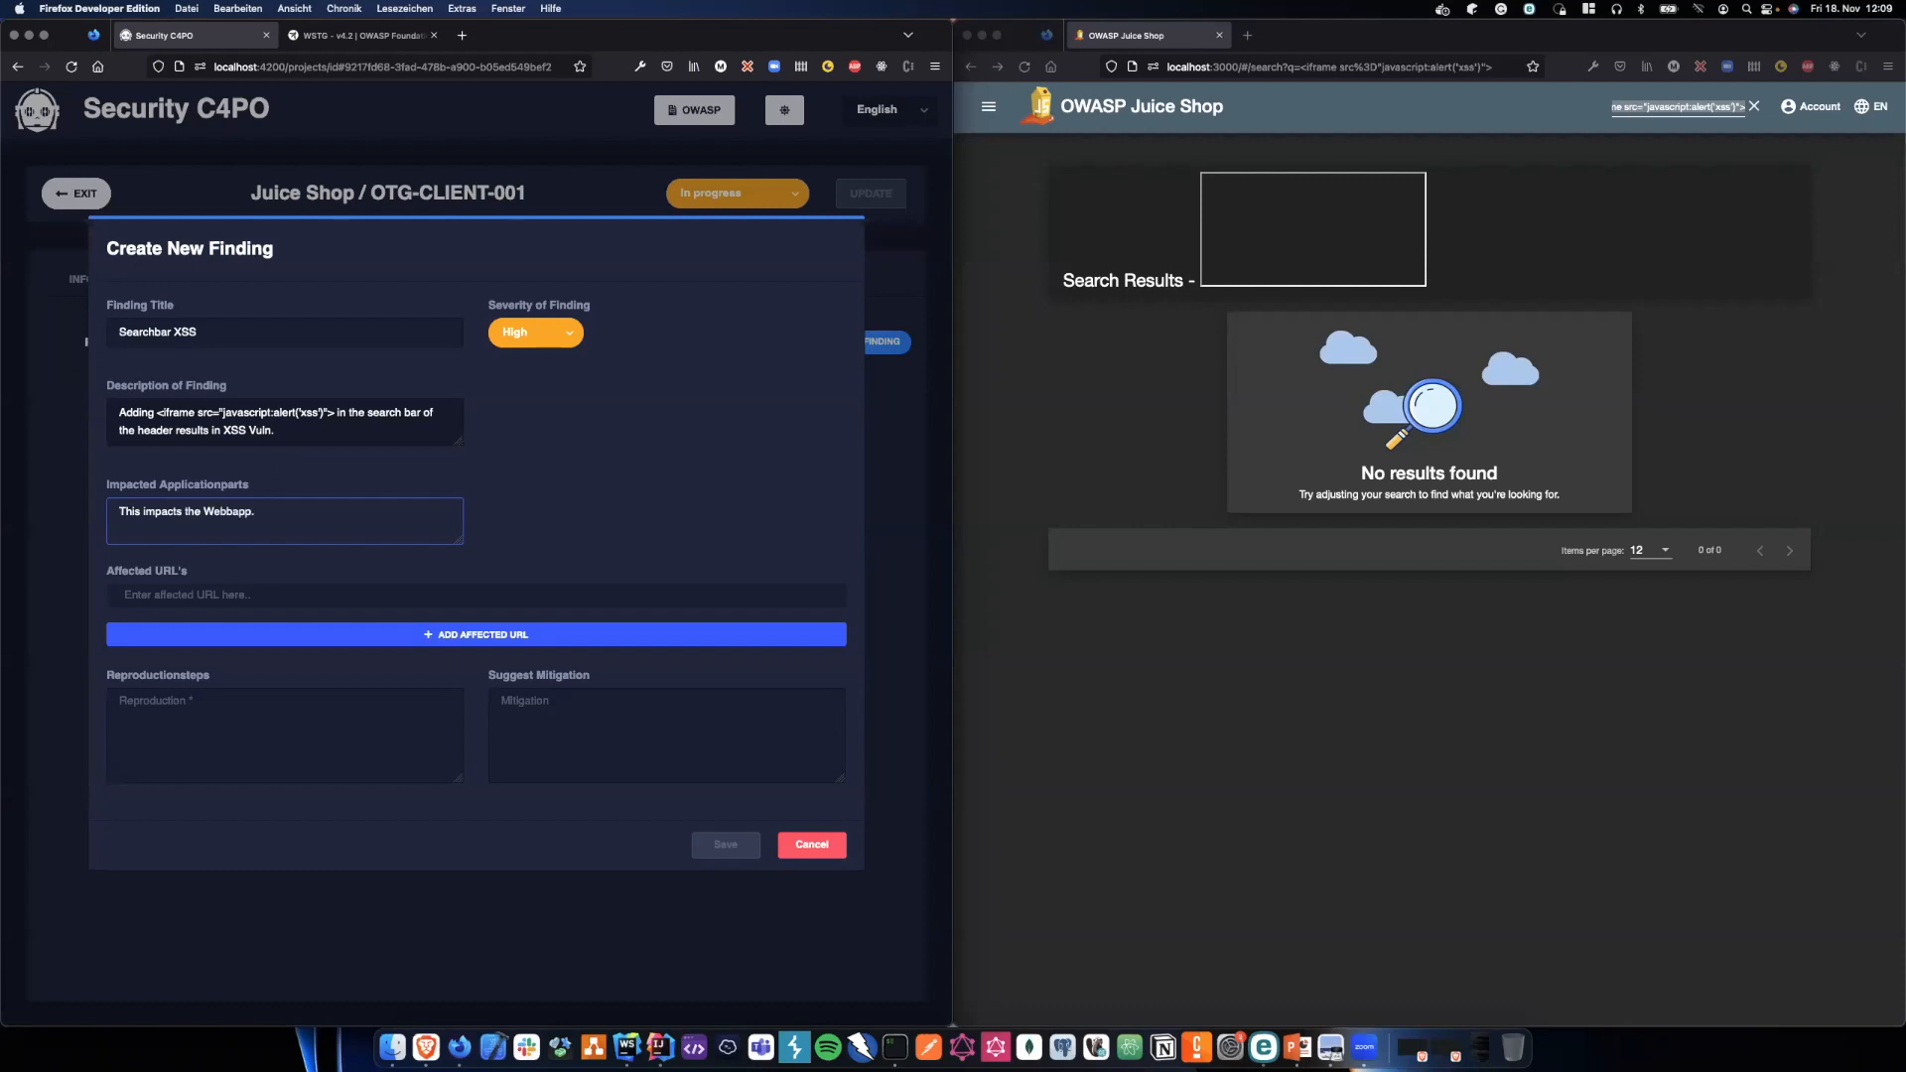
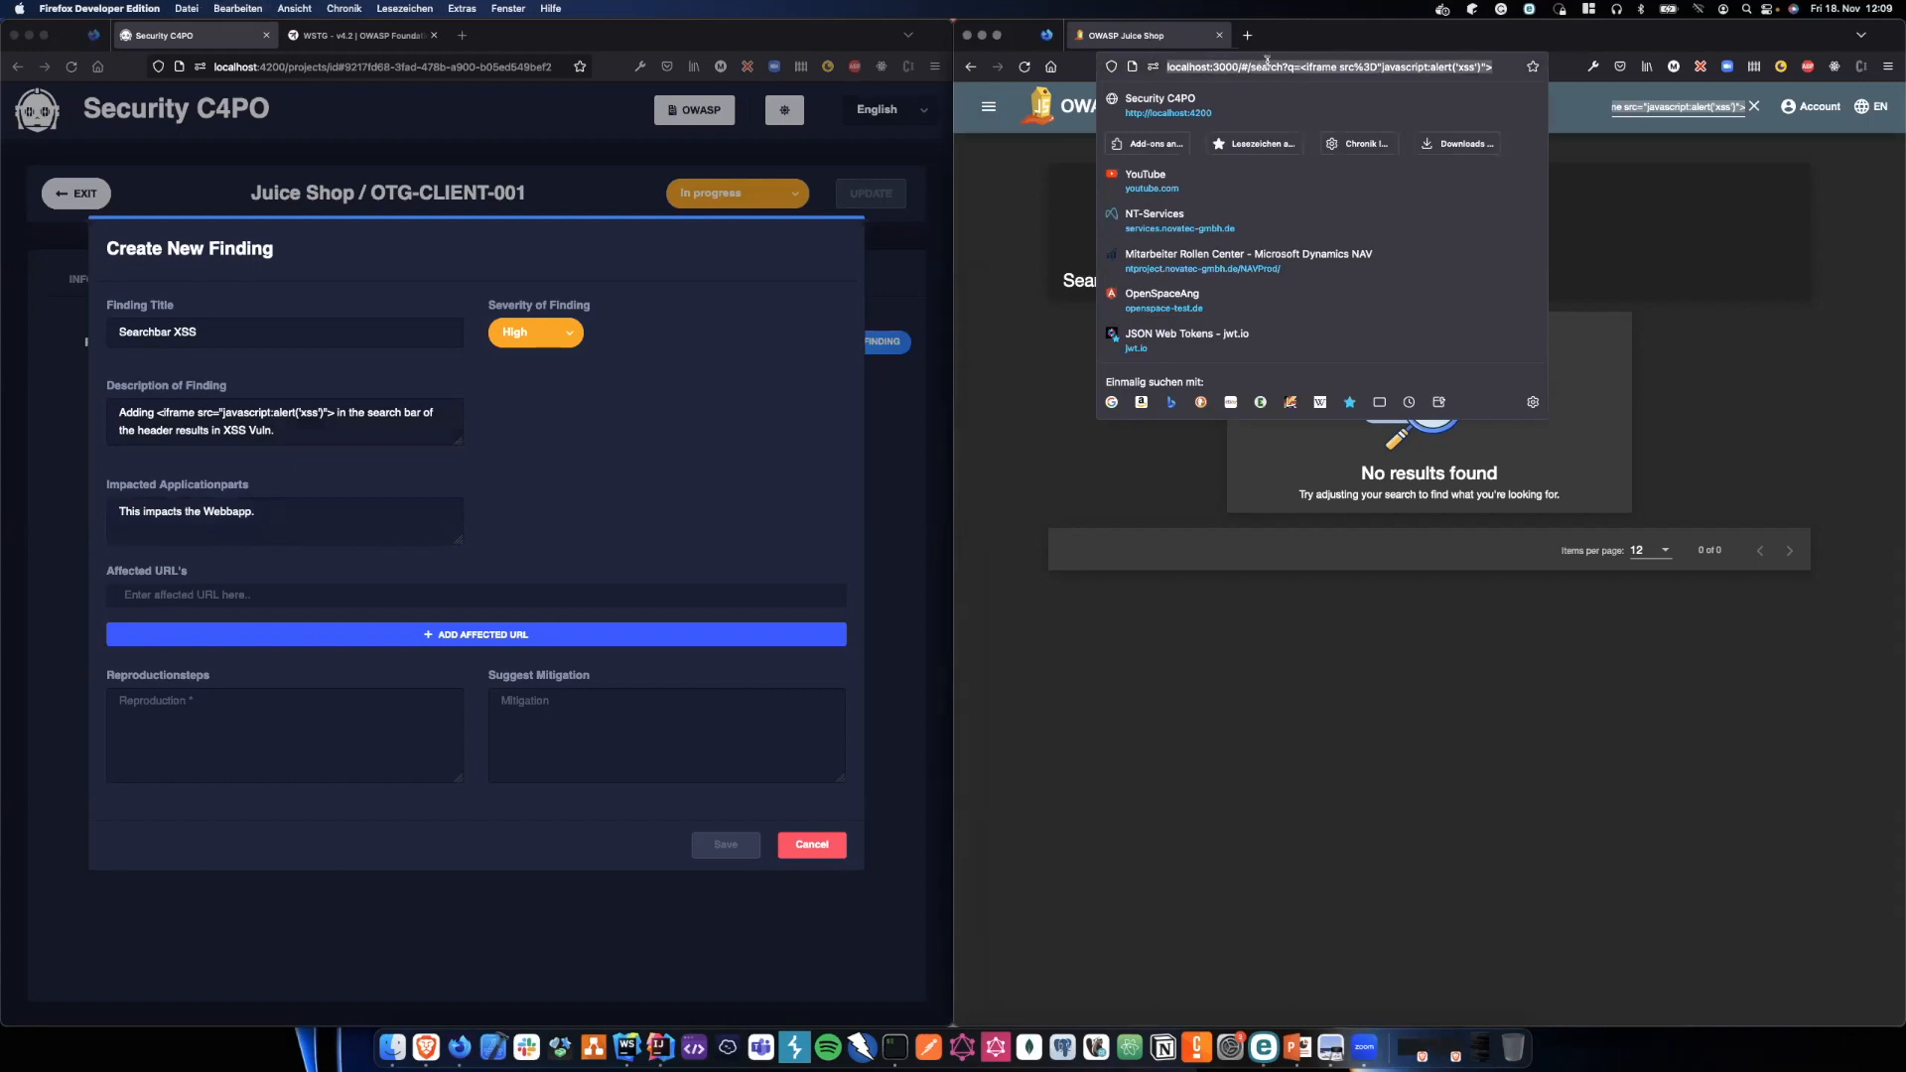
key(super+c)
click(290, 594)
key(super+v)
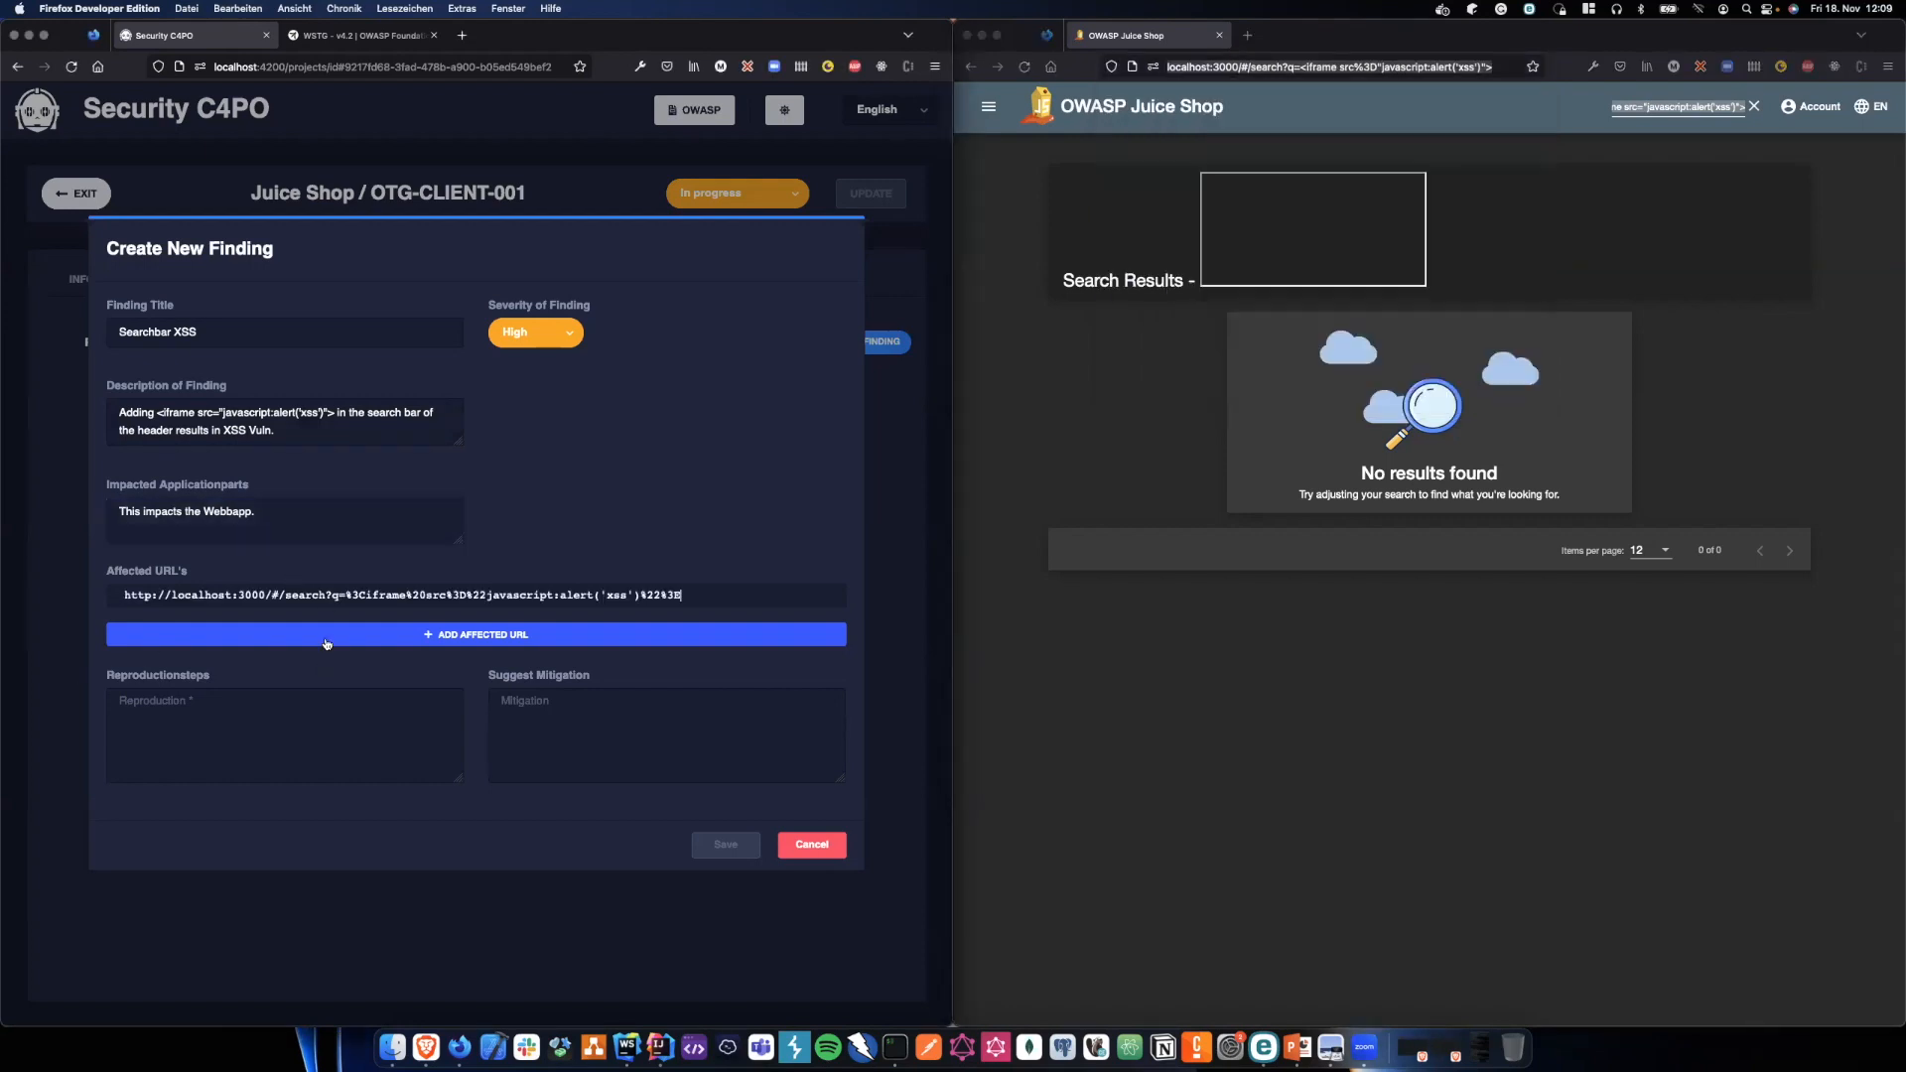
click(328, 635)
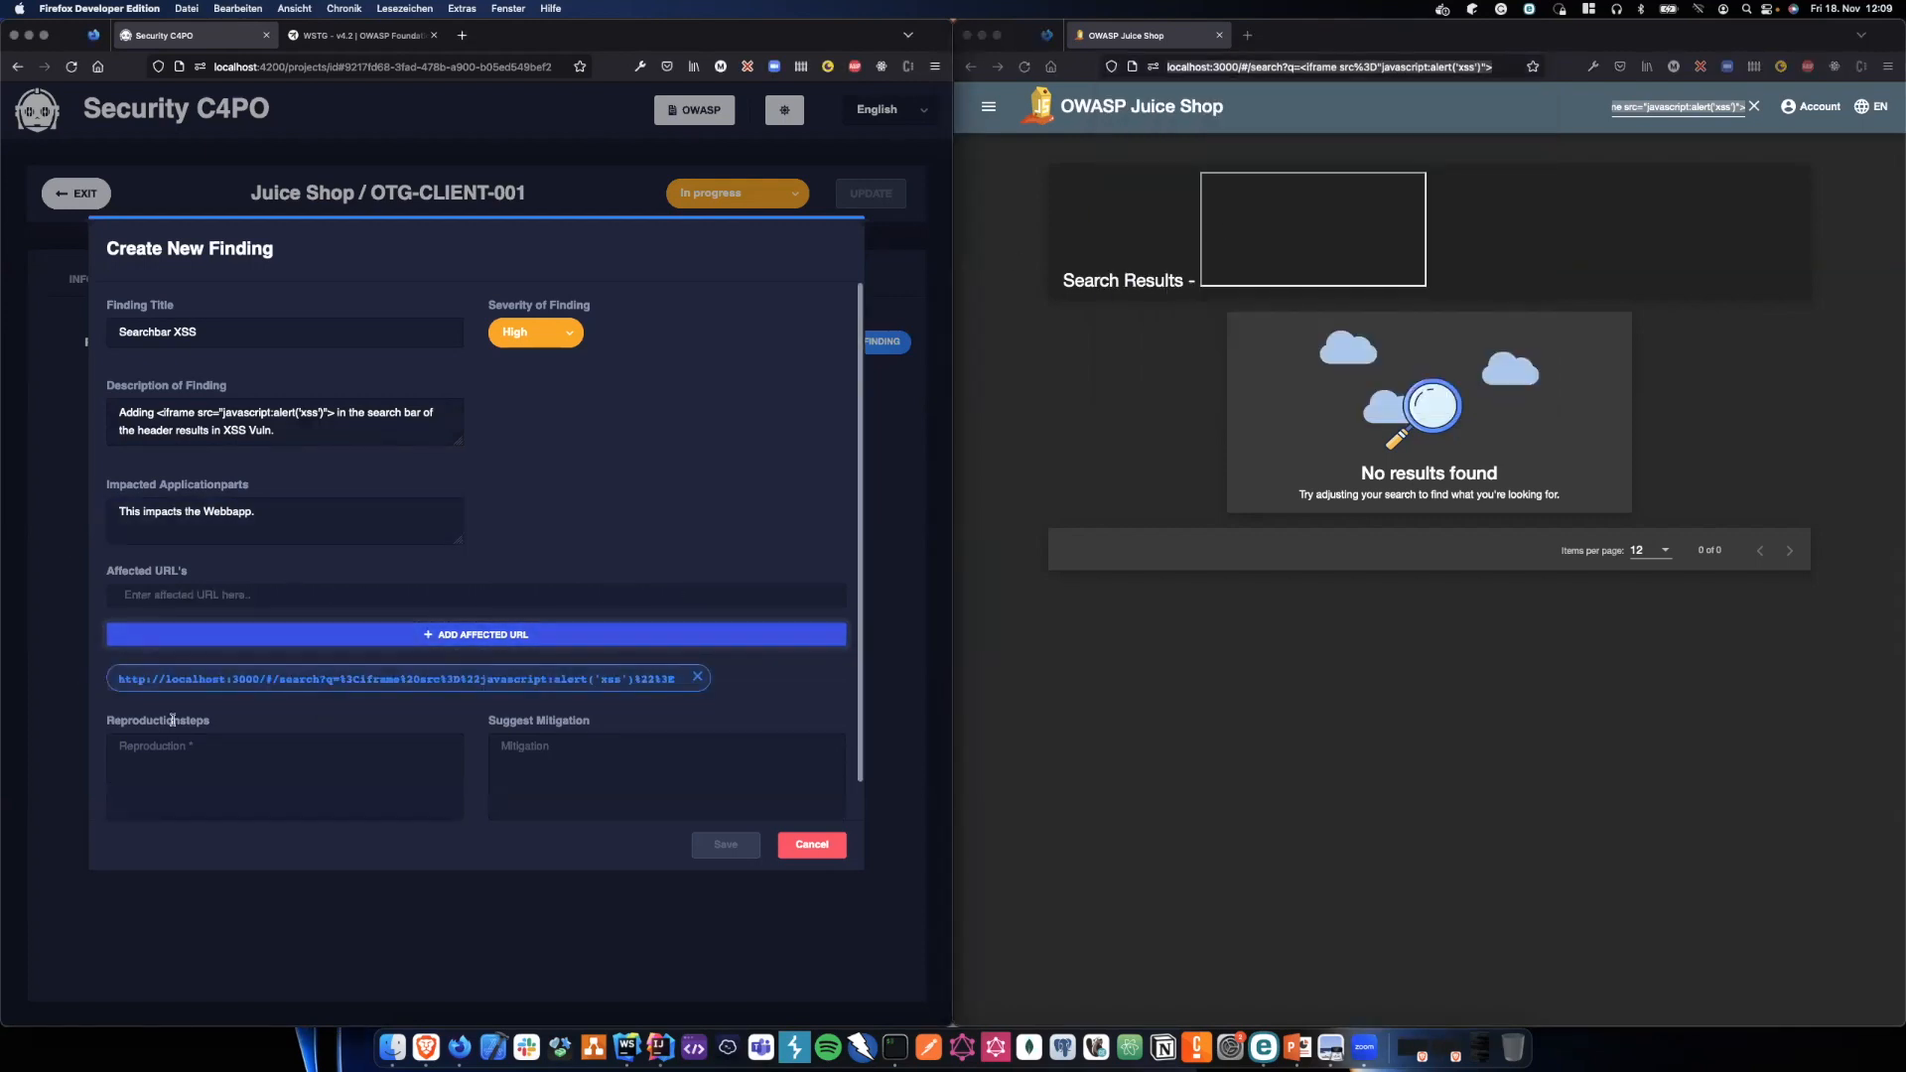
- Write the reproduction steps "Step1: Click on search field of the header" and "Step 2: Enter", each instruction on its own line
click(182, 755)
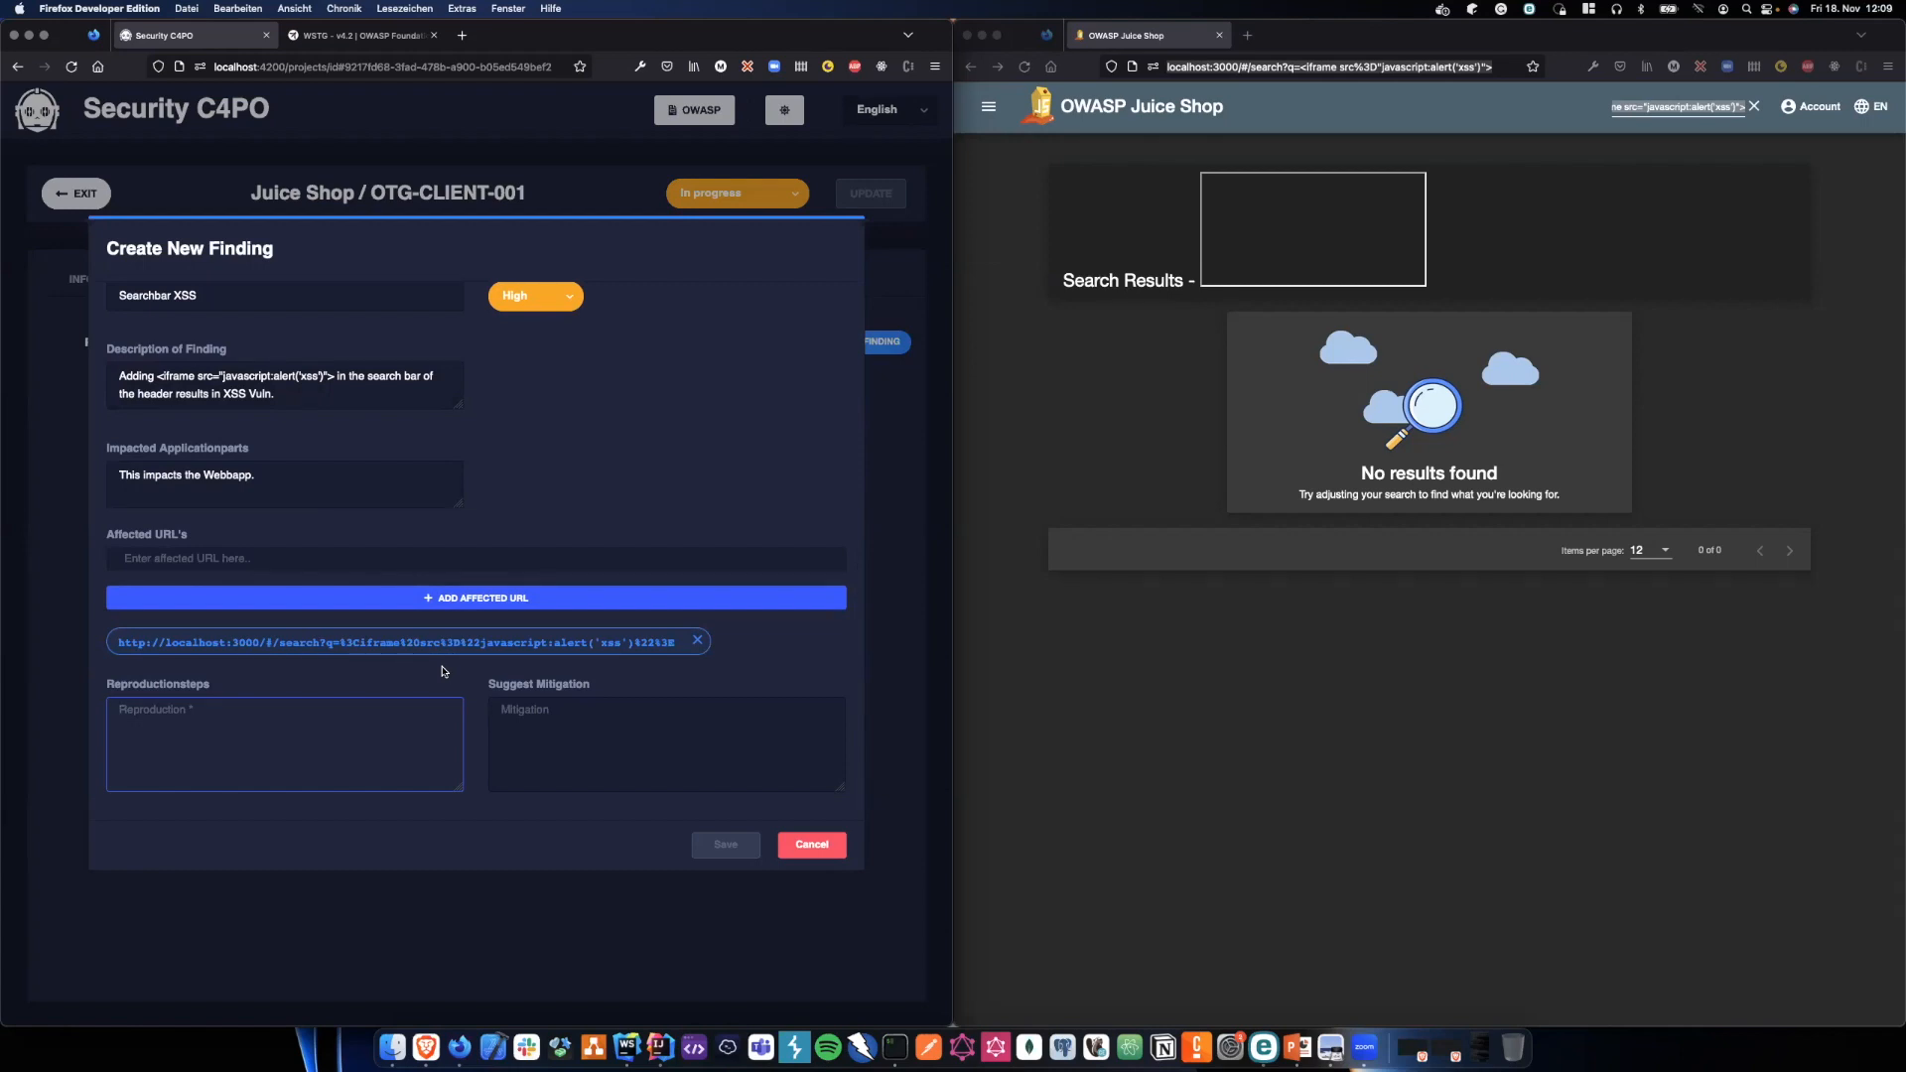
text(St)
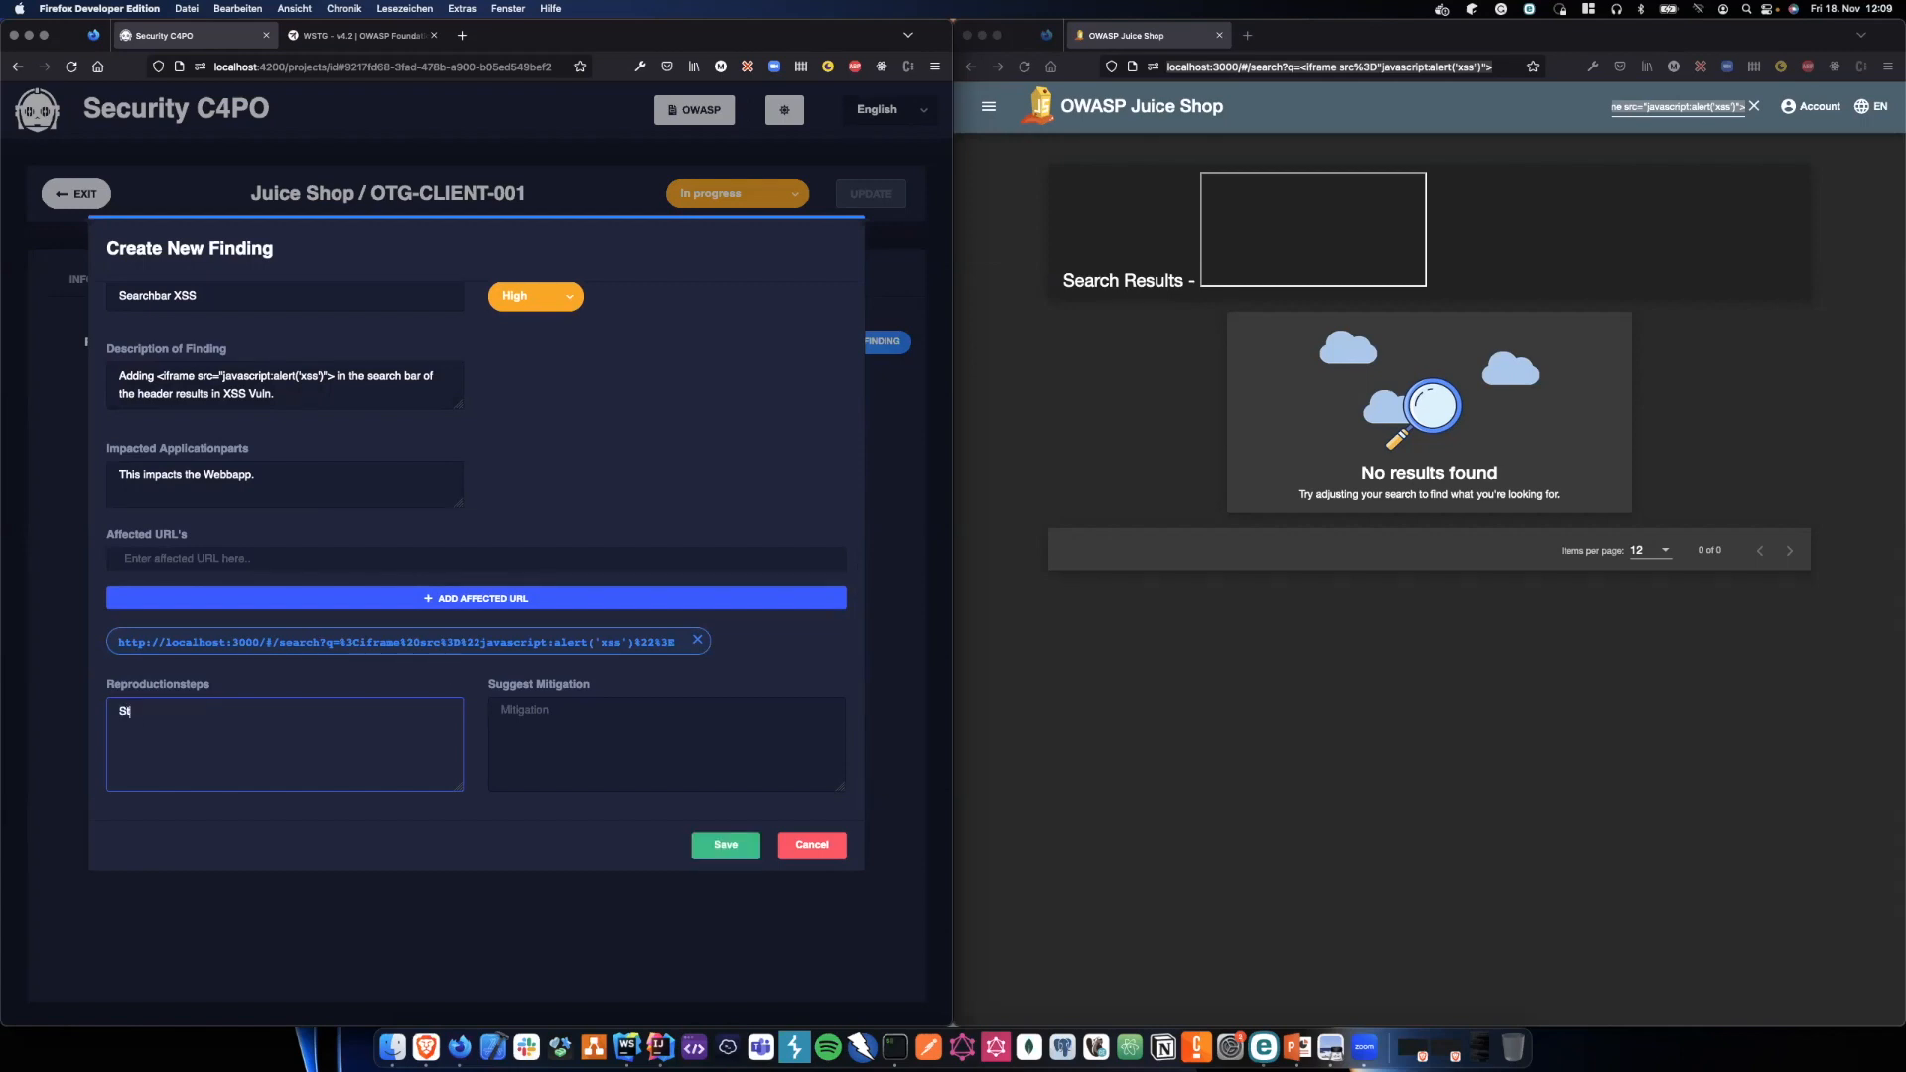
text(ep1: Click)
key(Return)
text(Click on )
text(sea)
text(rch fie)
text(ld of the header  )
text(Ste)
text(p 2: Enter)
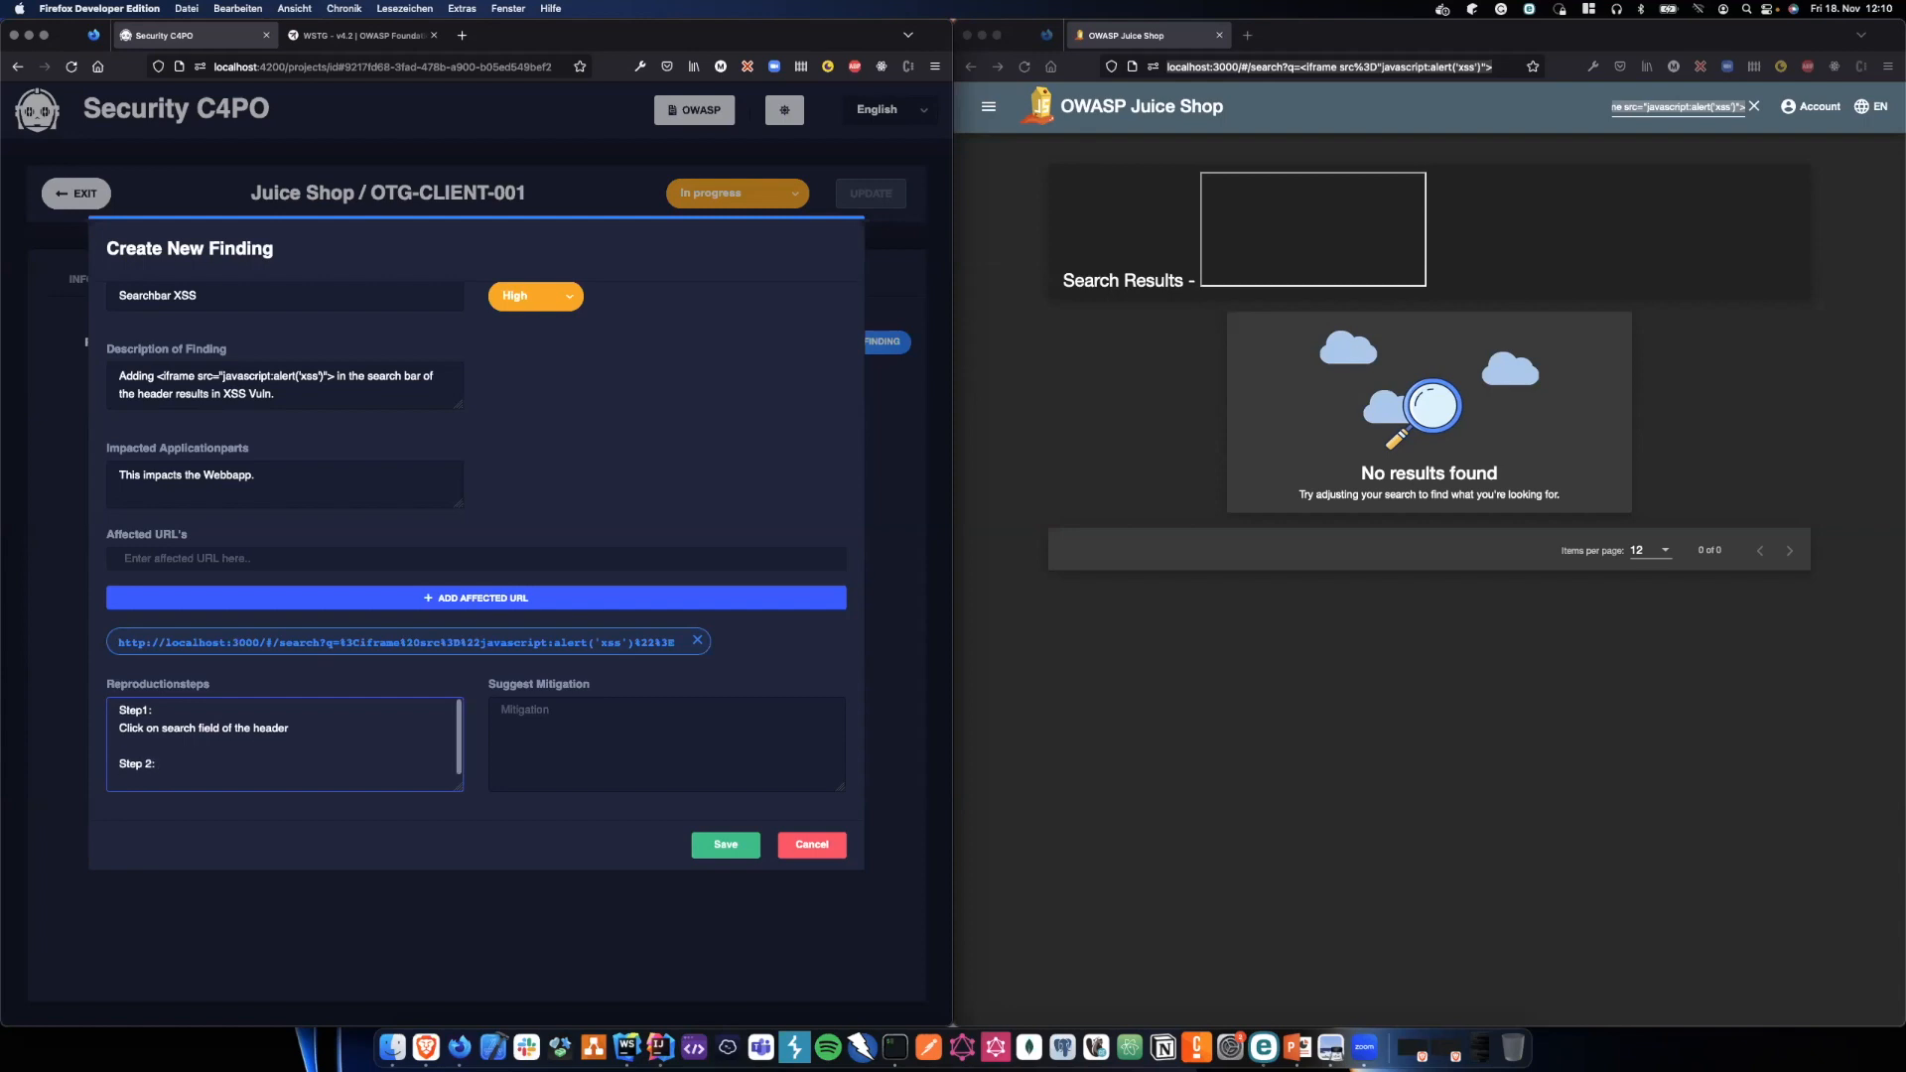
key(Return)
text(Enter)
- Complete reproduction Step 2 with the payload <iframe src="javascript:alert('xss')"> copied from the finding's description
key(super+v)
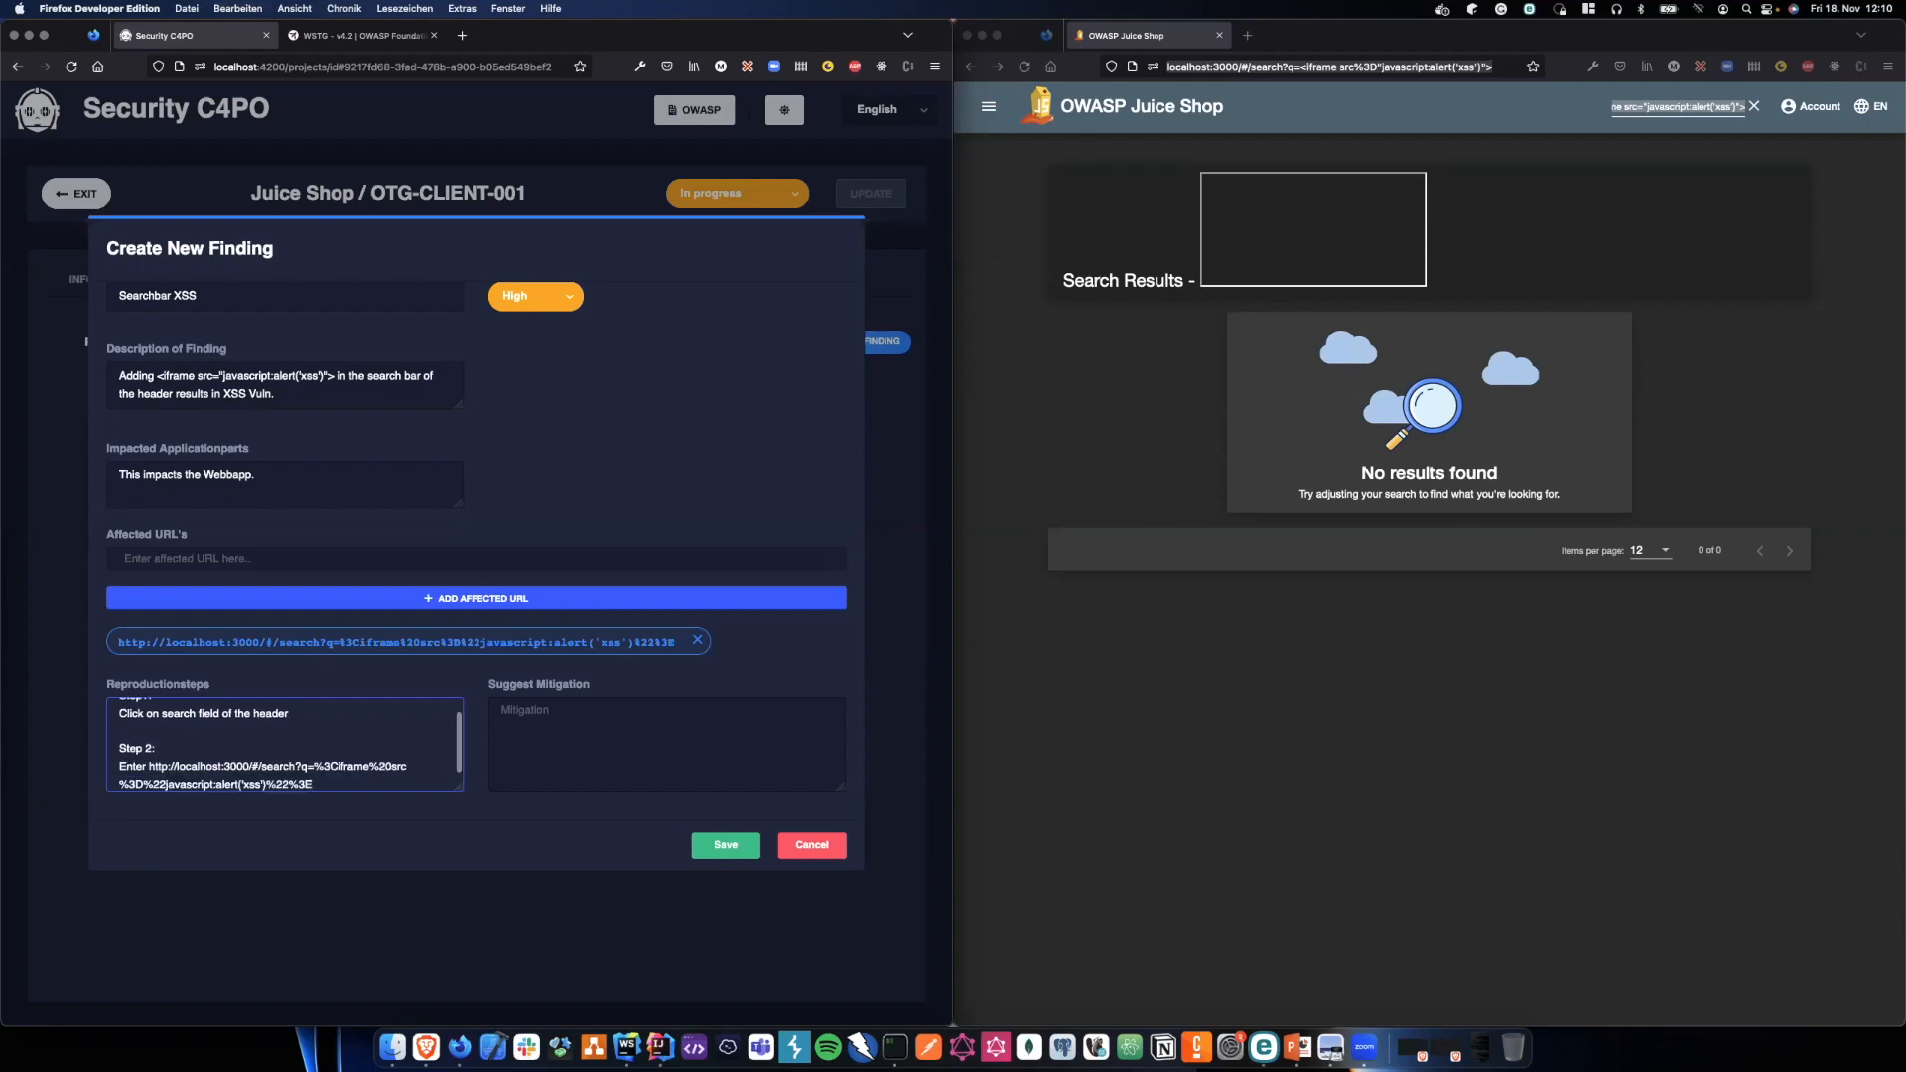
key(super+z)
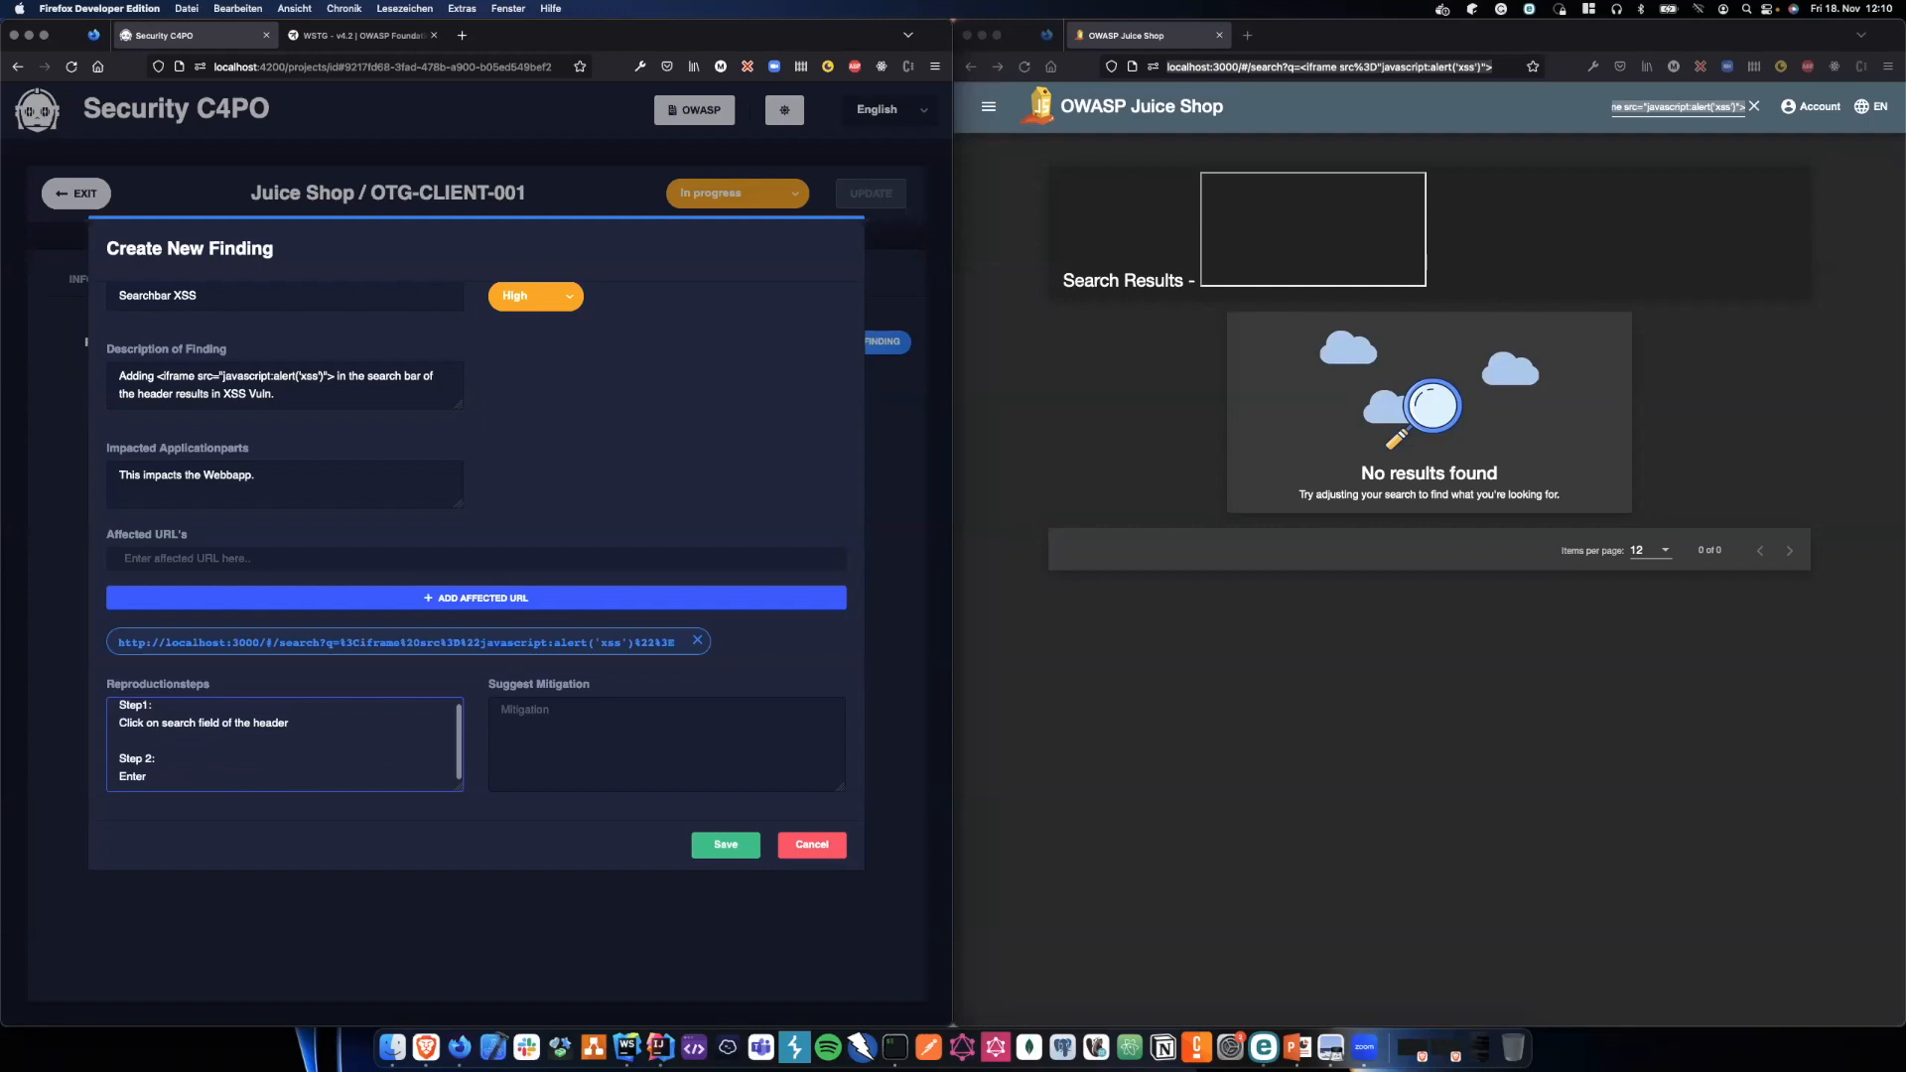
scroll(152, 415, up, 2)
drag(155, 414, 336, 413)
key(super+c)
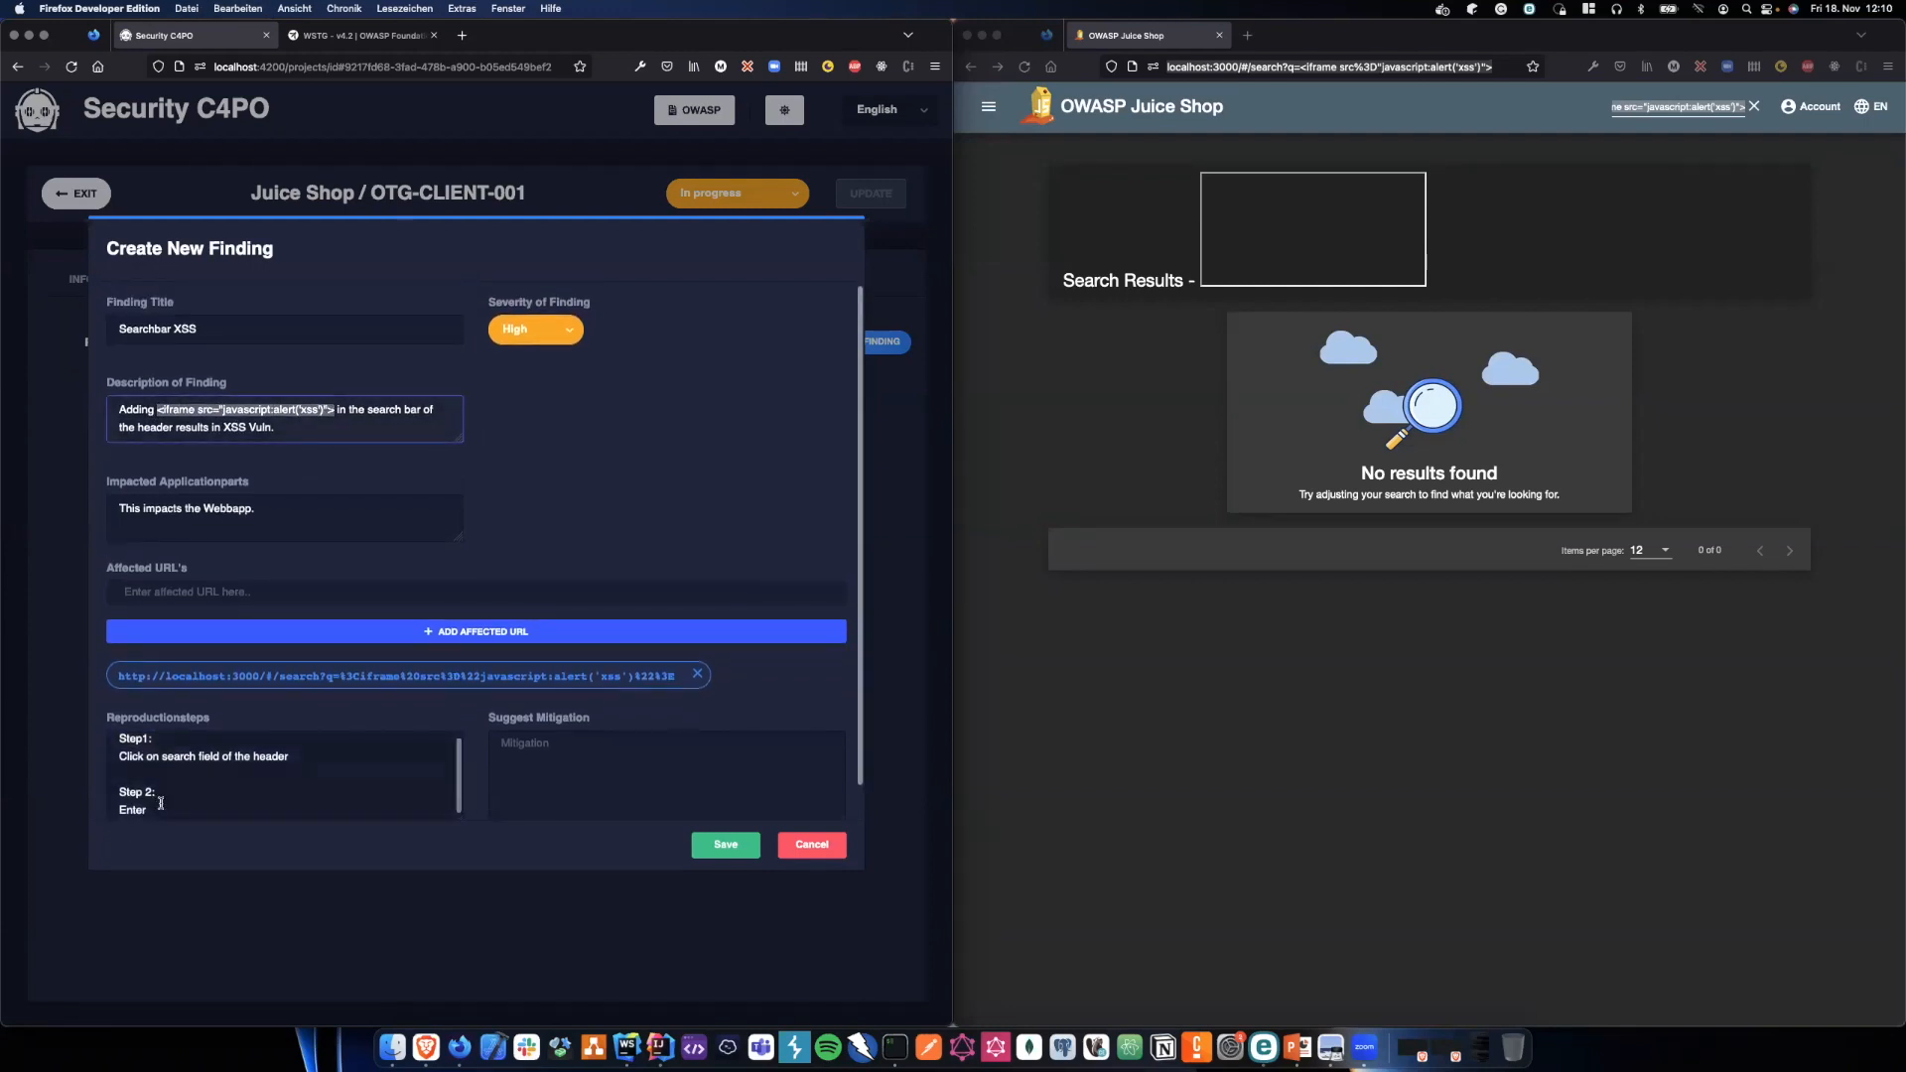
click(239, 809)
key(super+v)
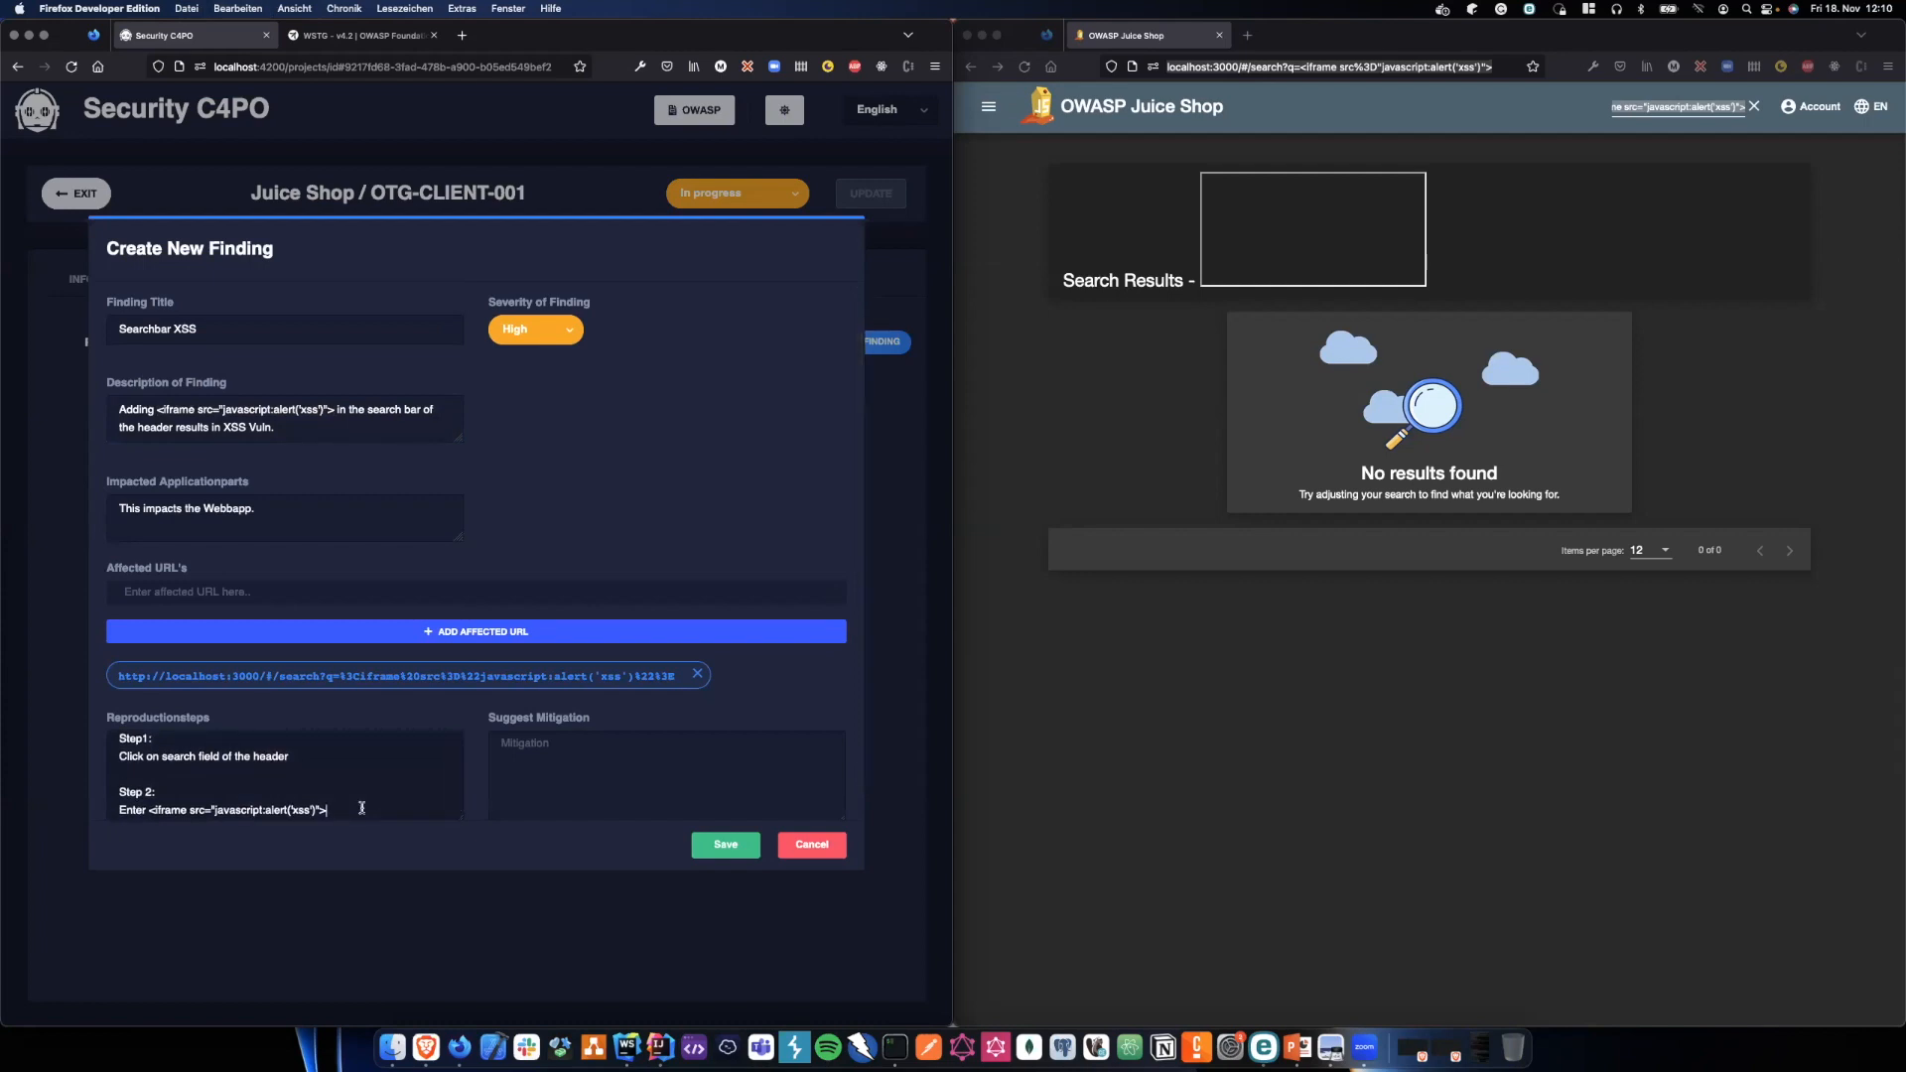
- Add "Step 3: Press ENTER" to the reproduction steps after a blank line
key(Return)
key(Return)
text(Ste)
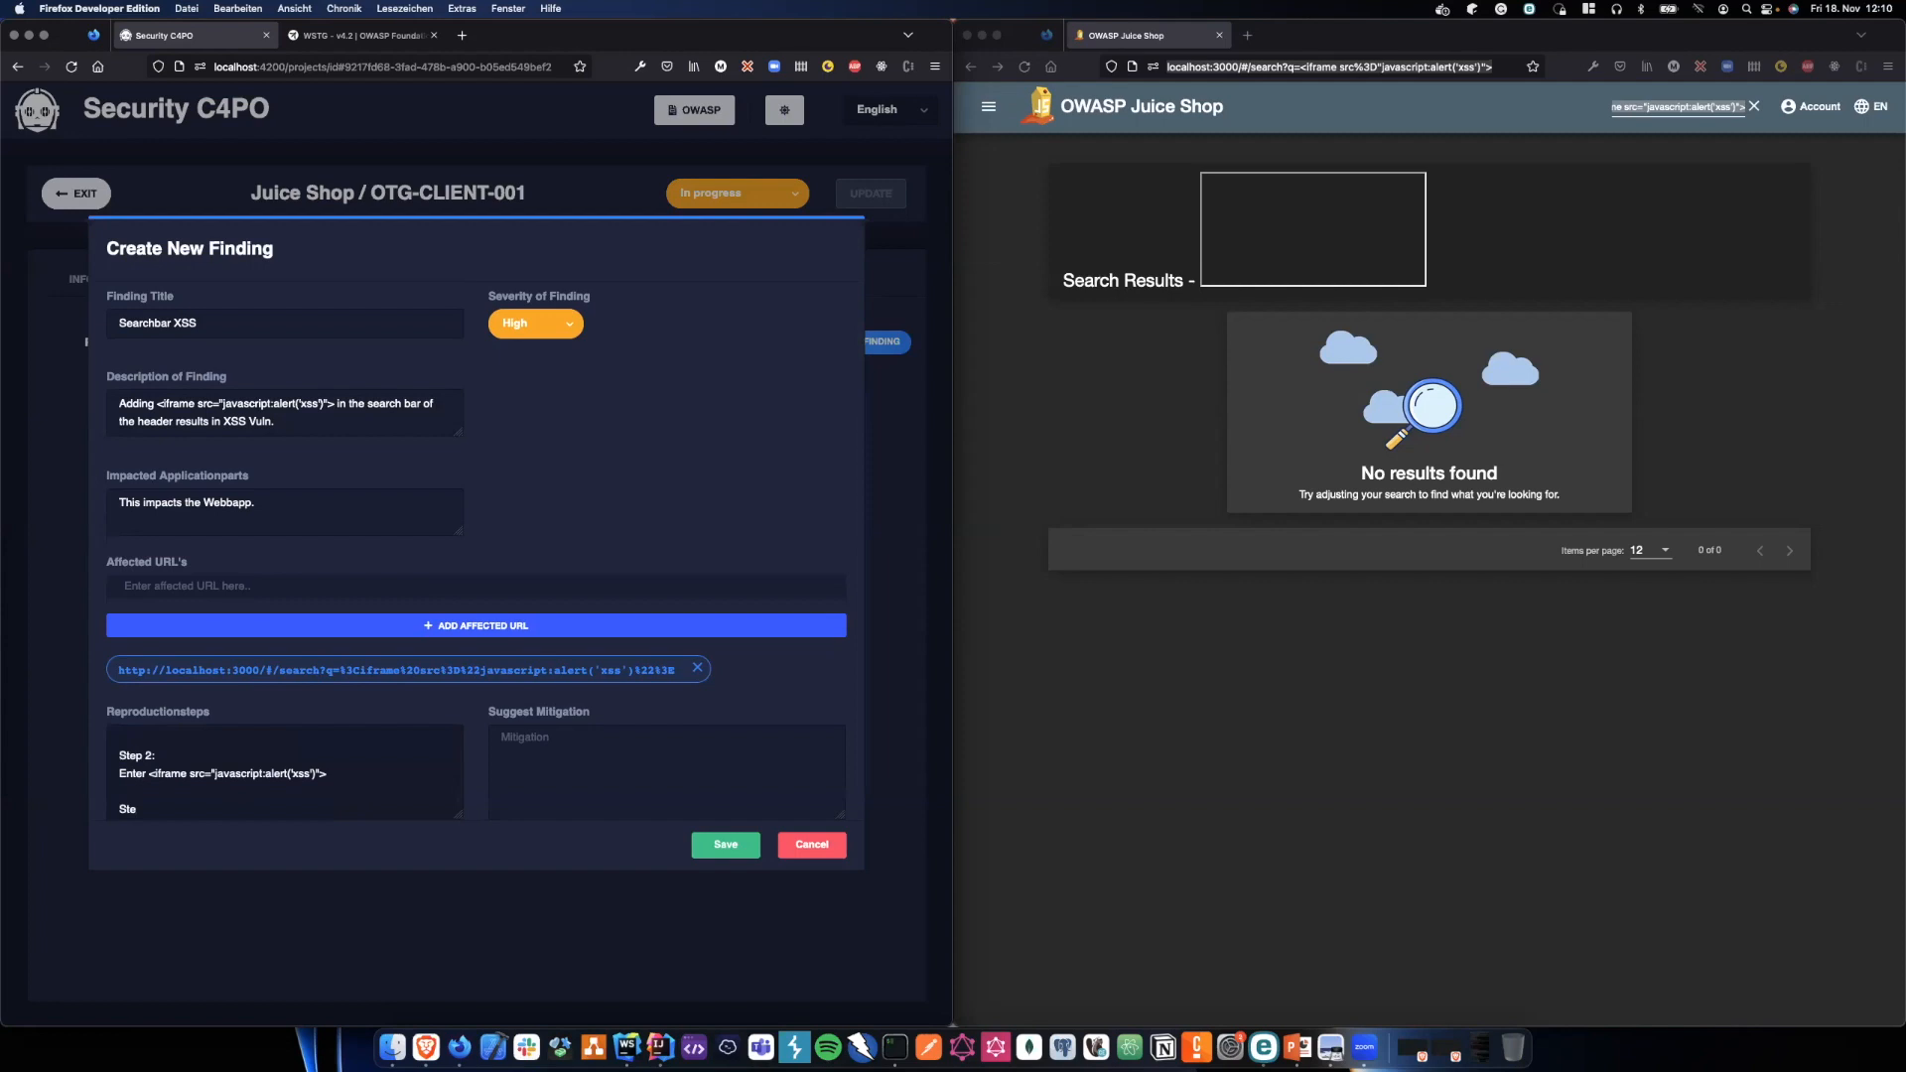
text(p 3: Press)
key(Return)
text(Press Enter)
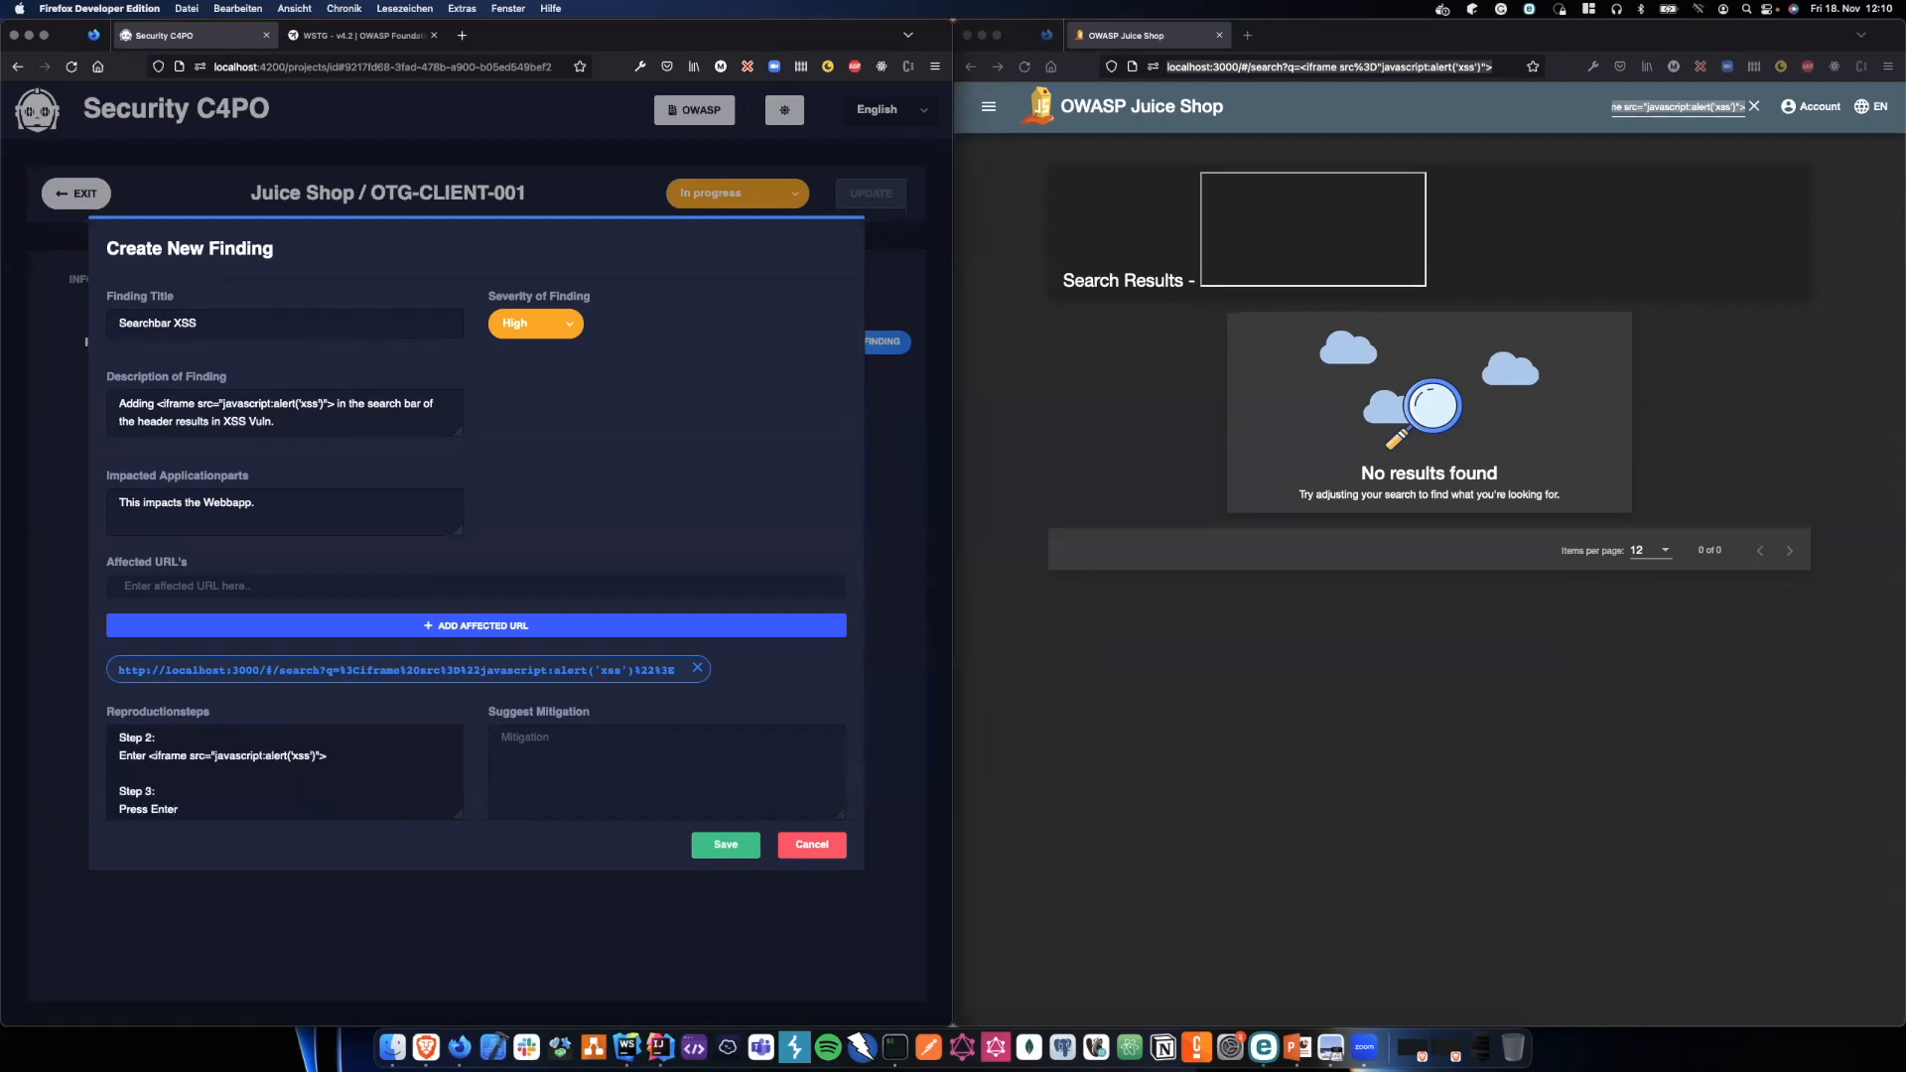
key(BackSpace)
key(BackSpace)
text(NTER)
- Close the reproduction steps with the line "You will now get a PopUp" after a blank line
key(Return)
key(Return)
text(You w)
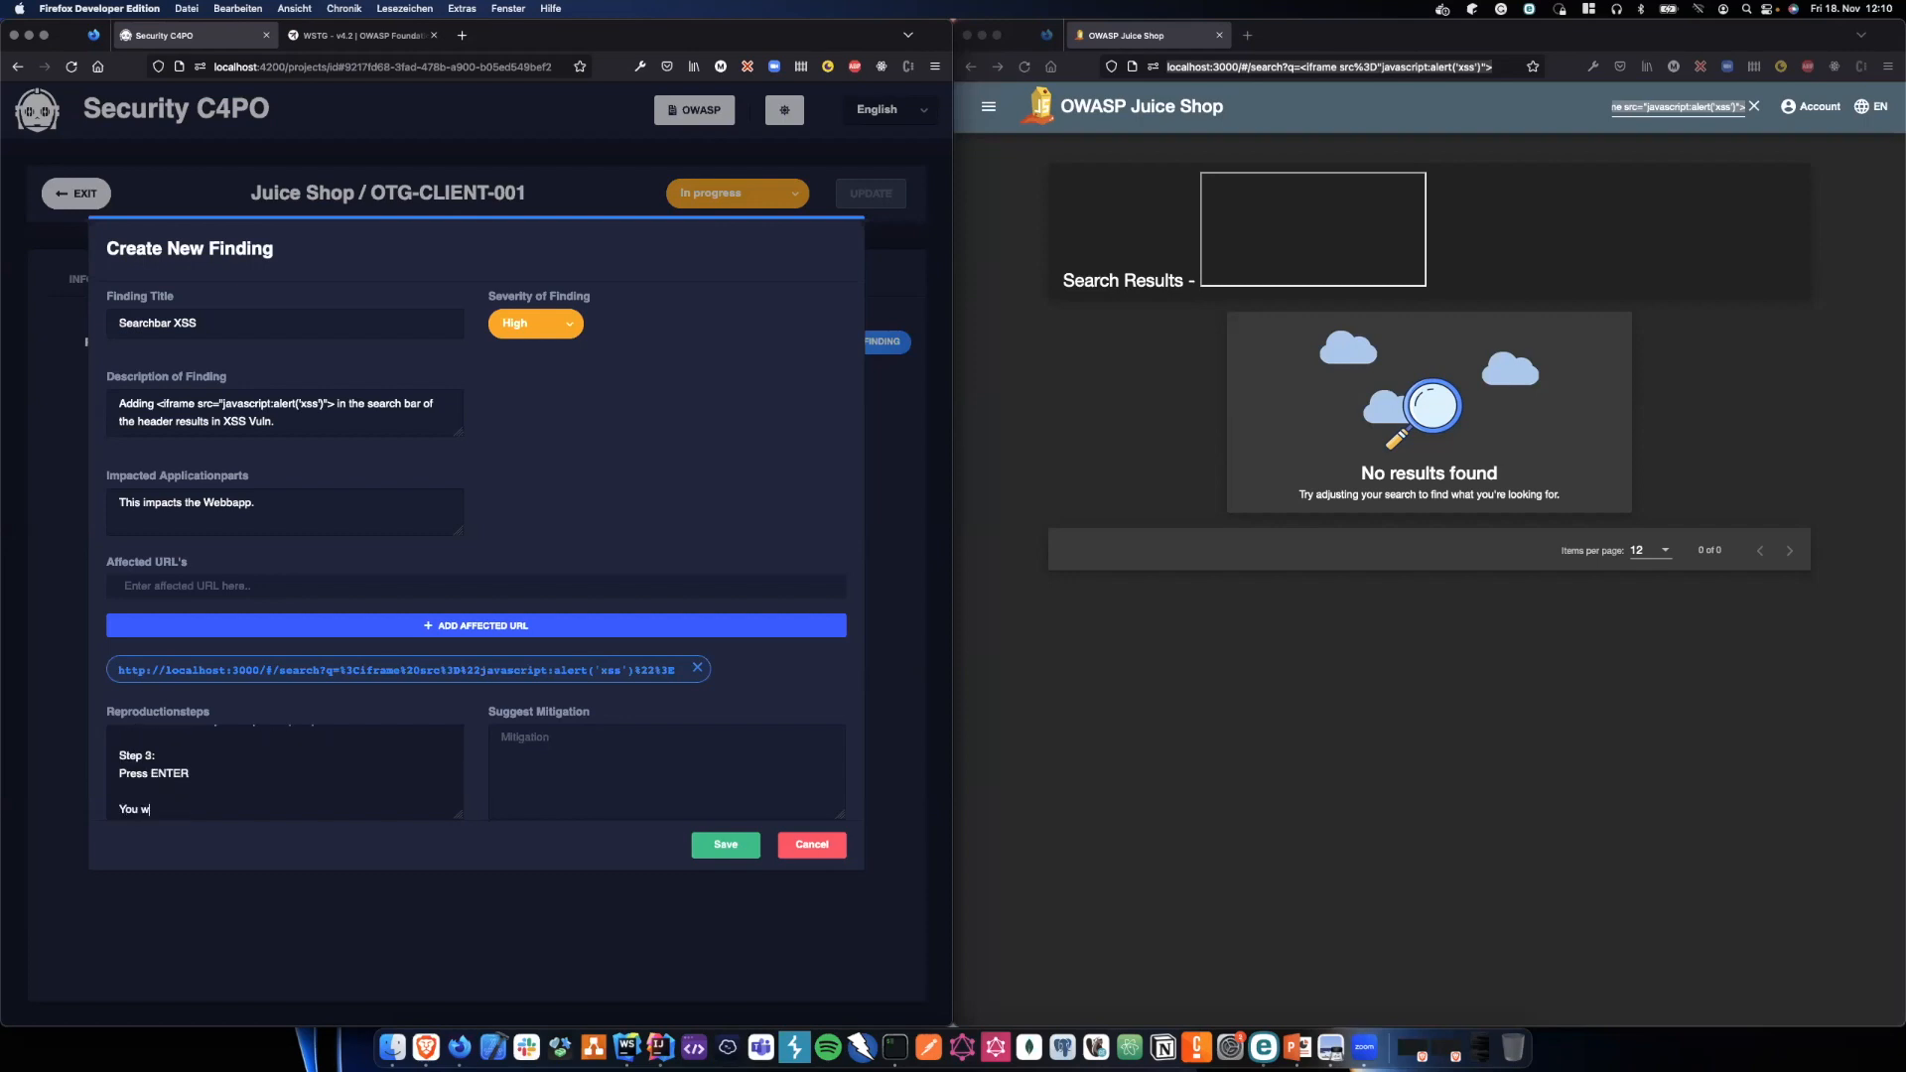
text(ill now get a PopUp)
scroll(256, 804, up, 5)
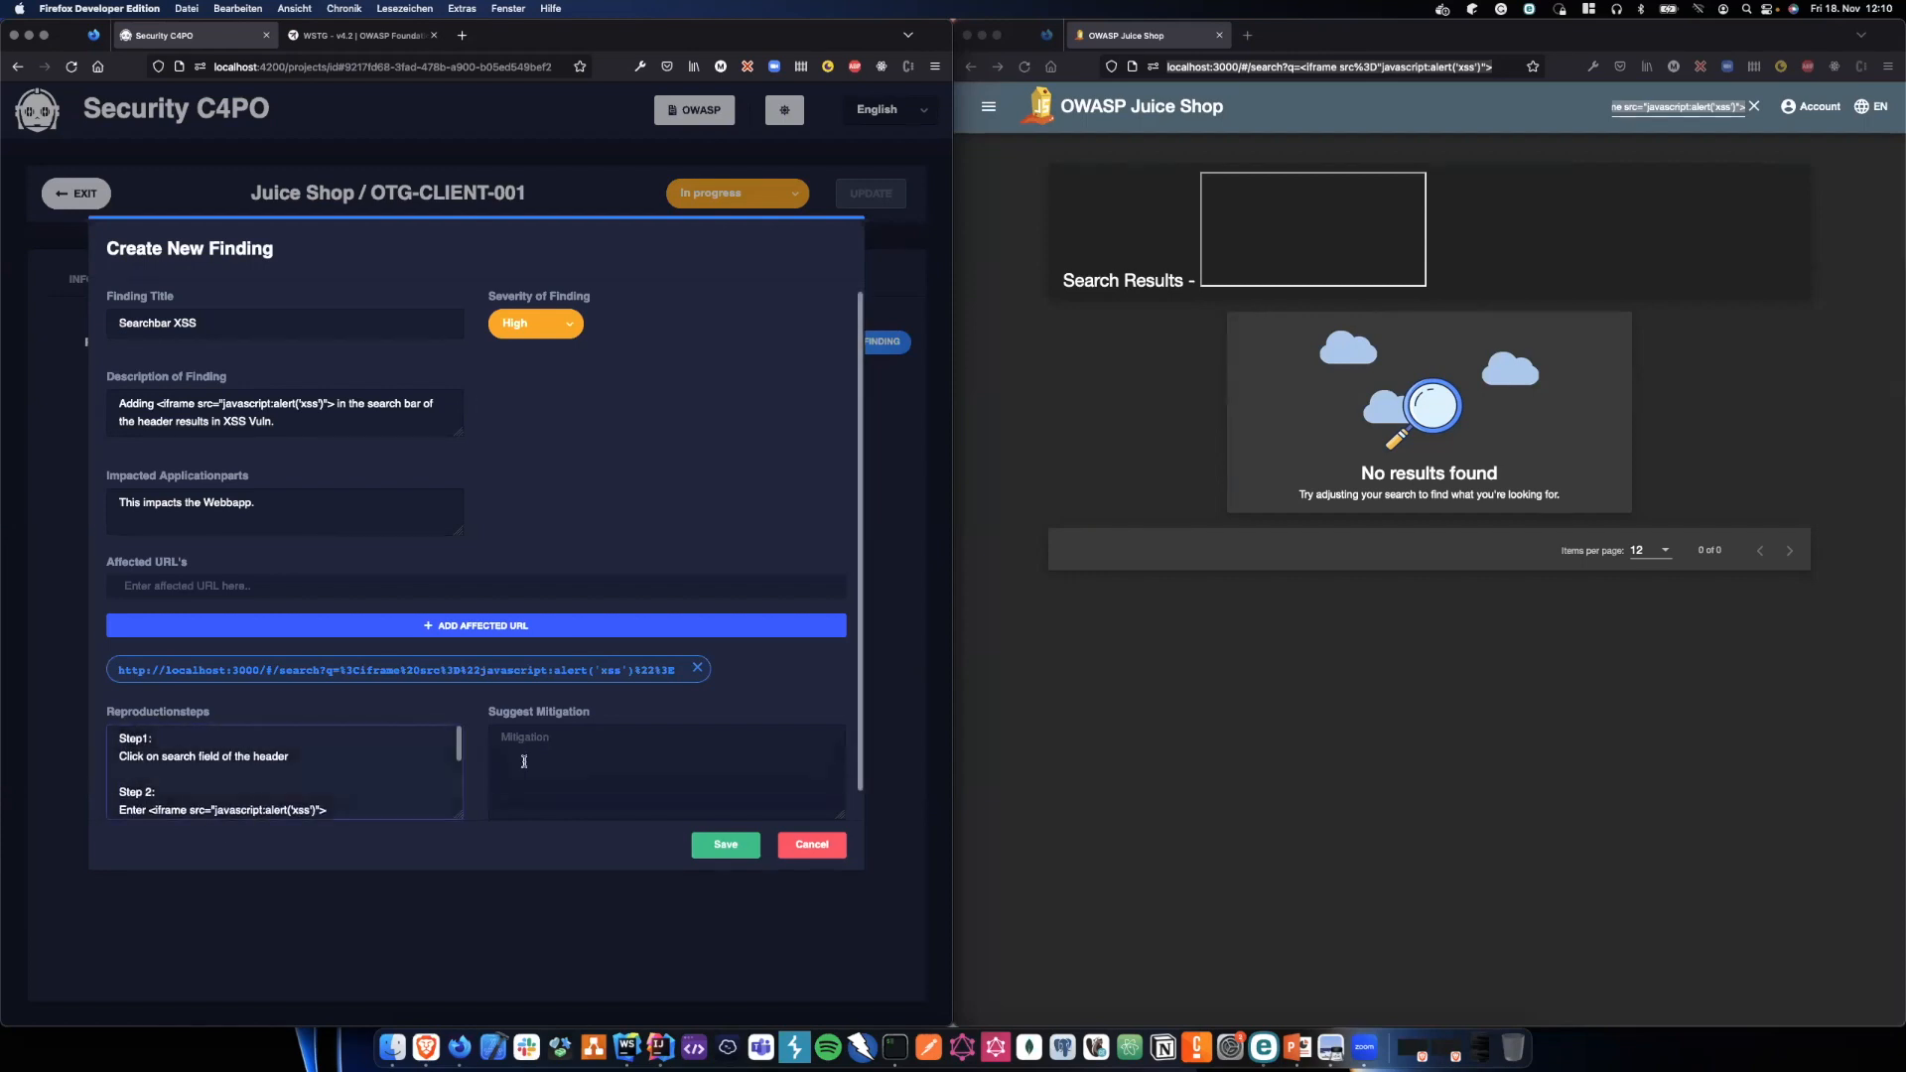
- Enter "Sanitise Input Fields." as the suggested mitigation of the finding
scroll(480, 759, down, 2)
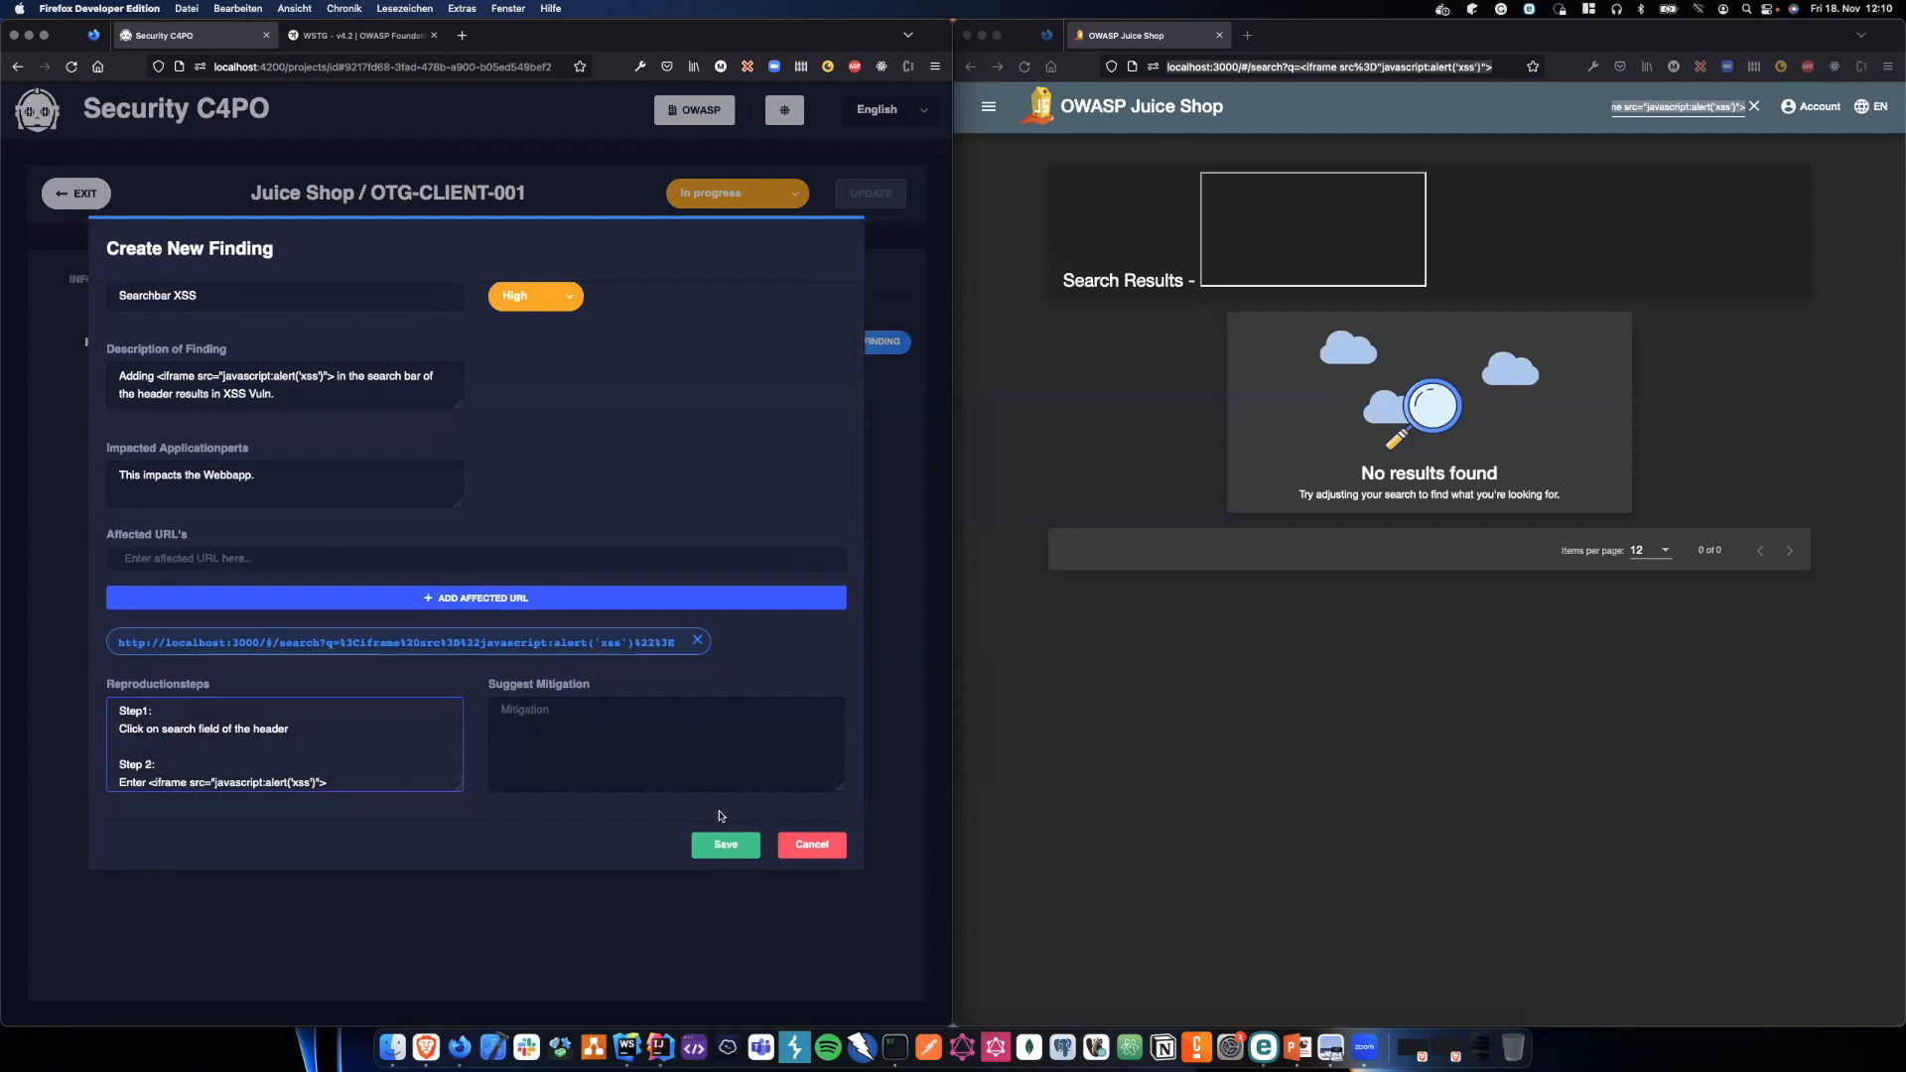
click(703, 750)
text(San)
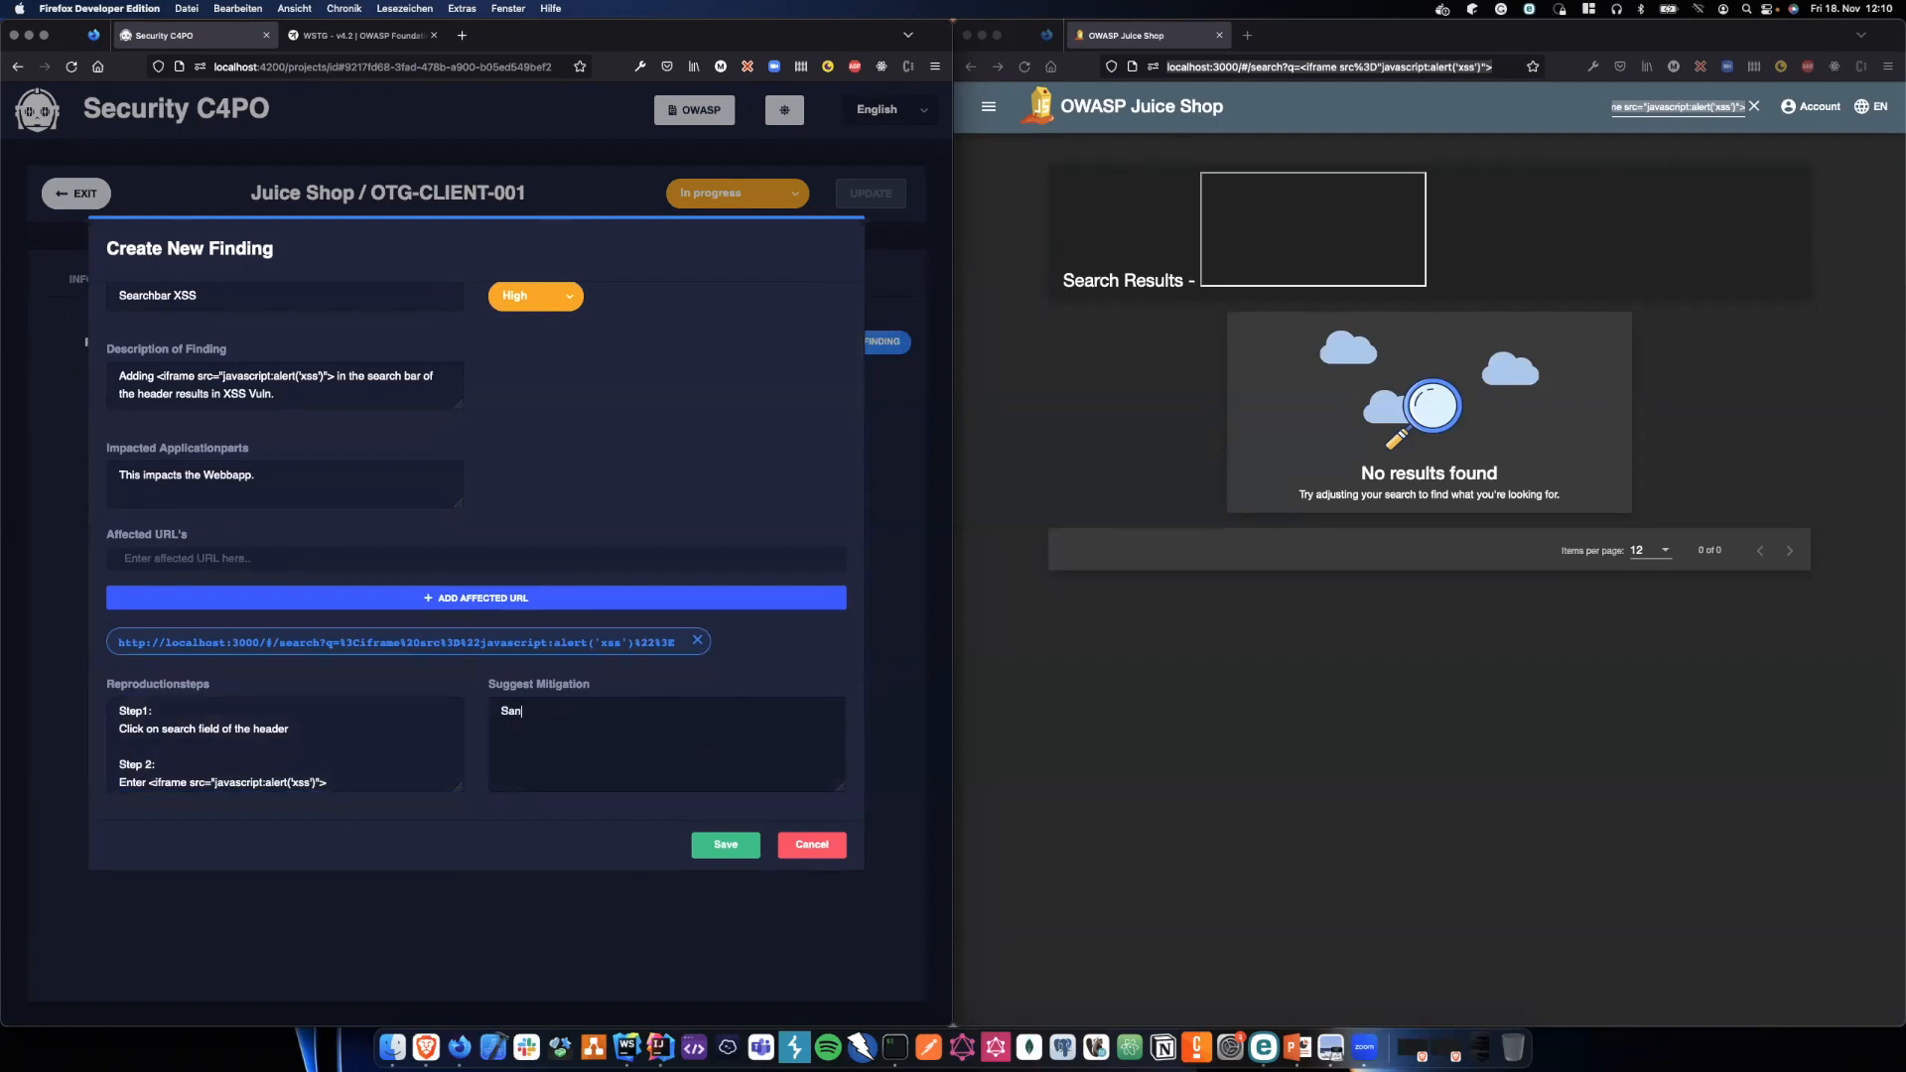
text(itise Input Fields.)
click(719, 717)
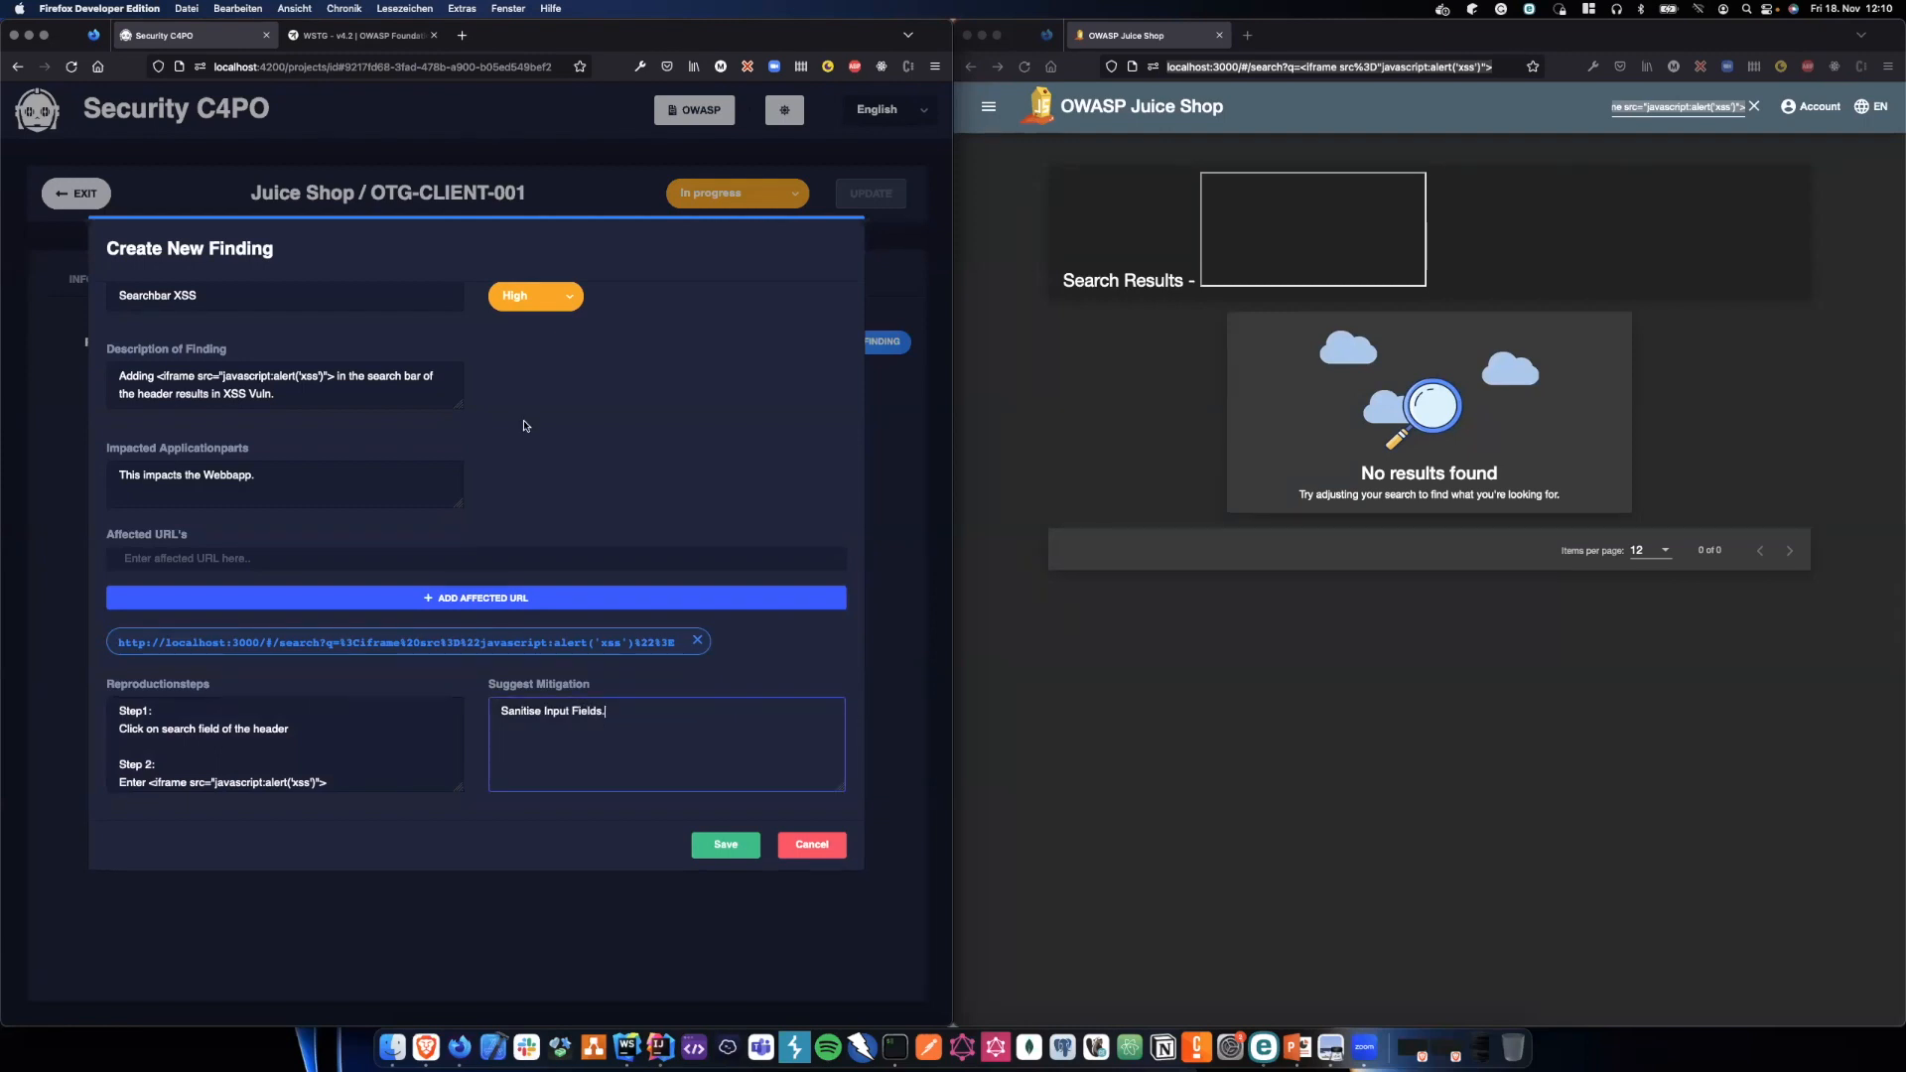
- Enlarge the reproduction steps field to show its full text and review the entries of the new finding
scroll(527, 427, down, 1)
scroll(260, 738, up, 1)
scroll(228, 744, down, 5)
scroll(222, 749, down, 1)
scroll(221, 749, up, 5)
scroll(222, 748, down, 1)
scroll(221, 748, down, 2)
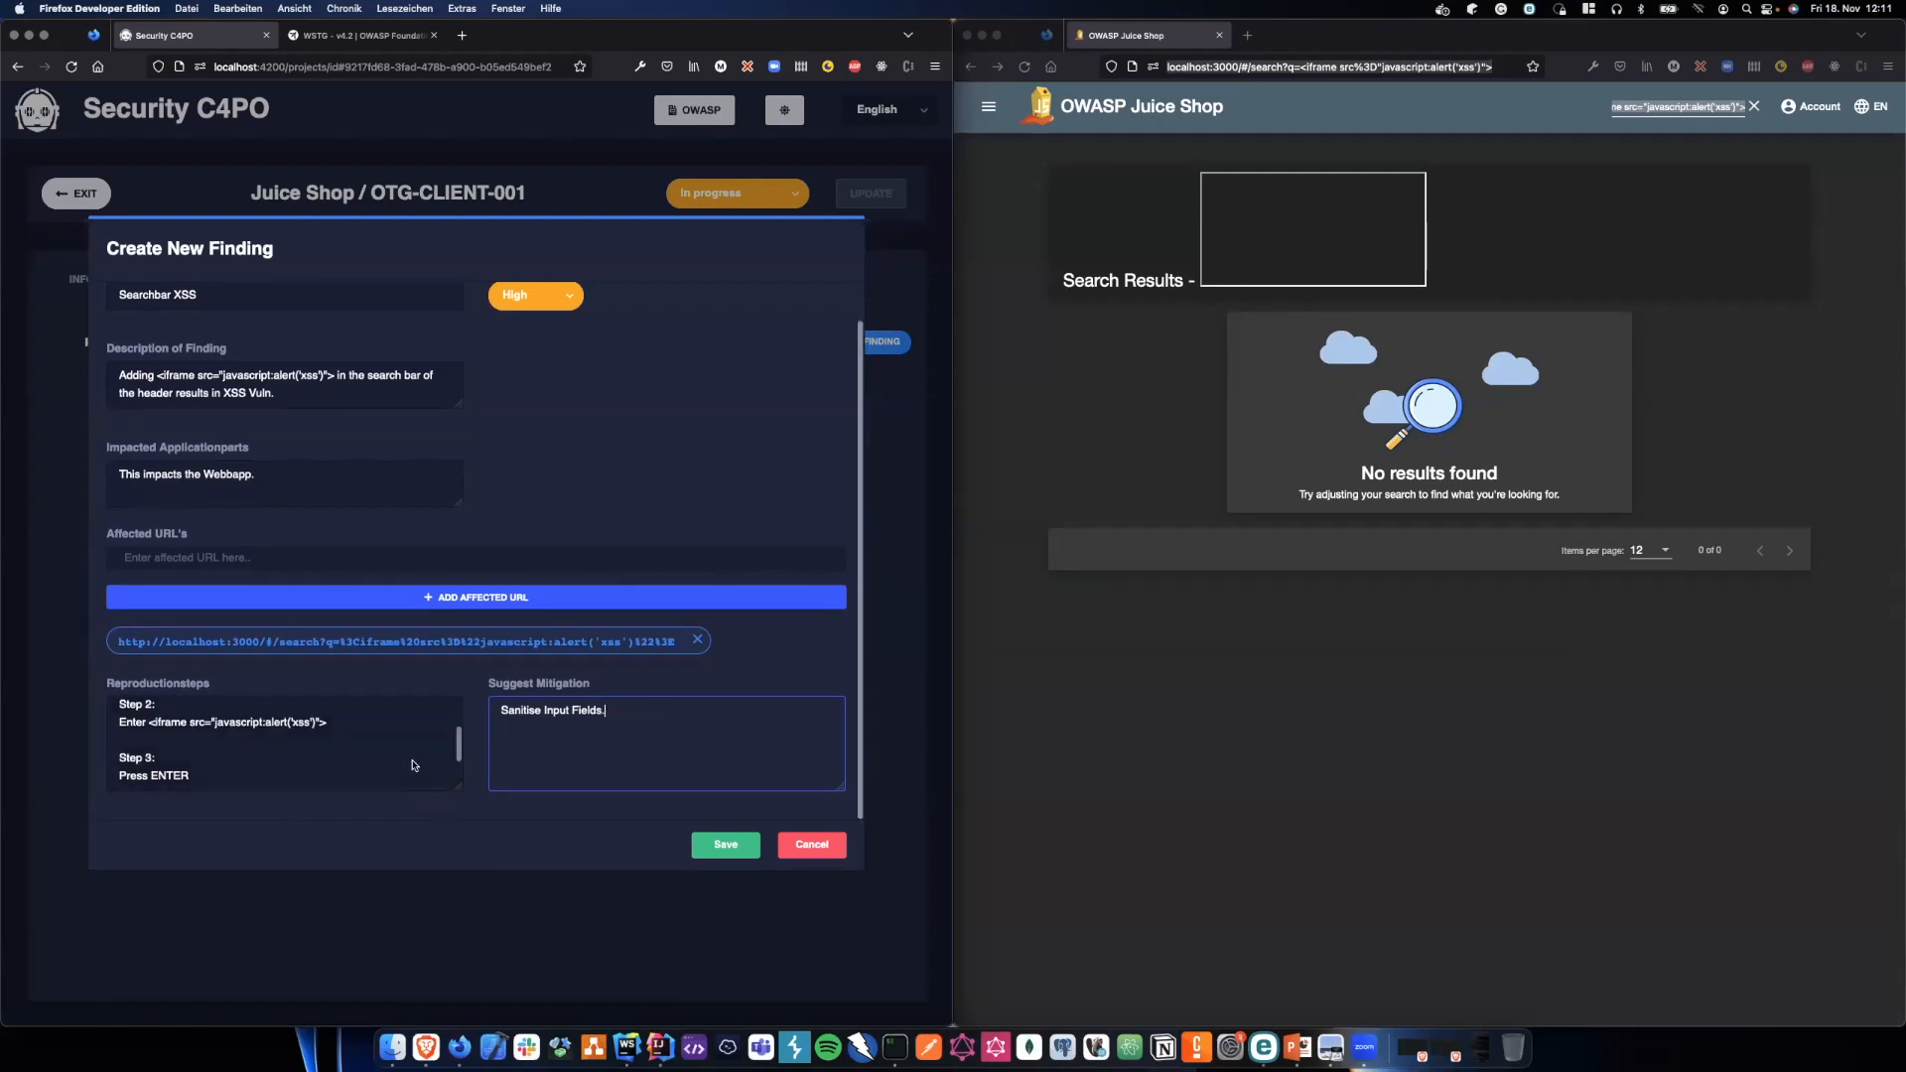
drag(460, 789, 452, 899)
scroll(529, 618, down, 3)
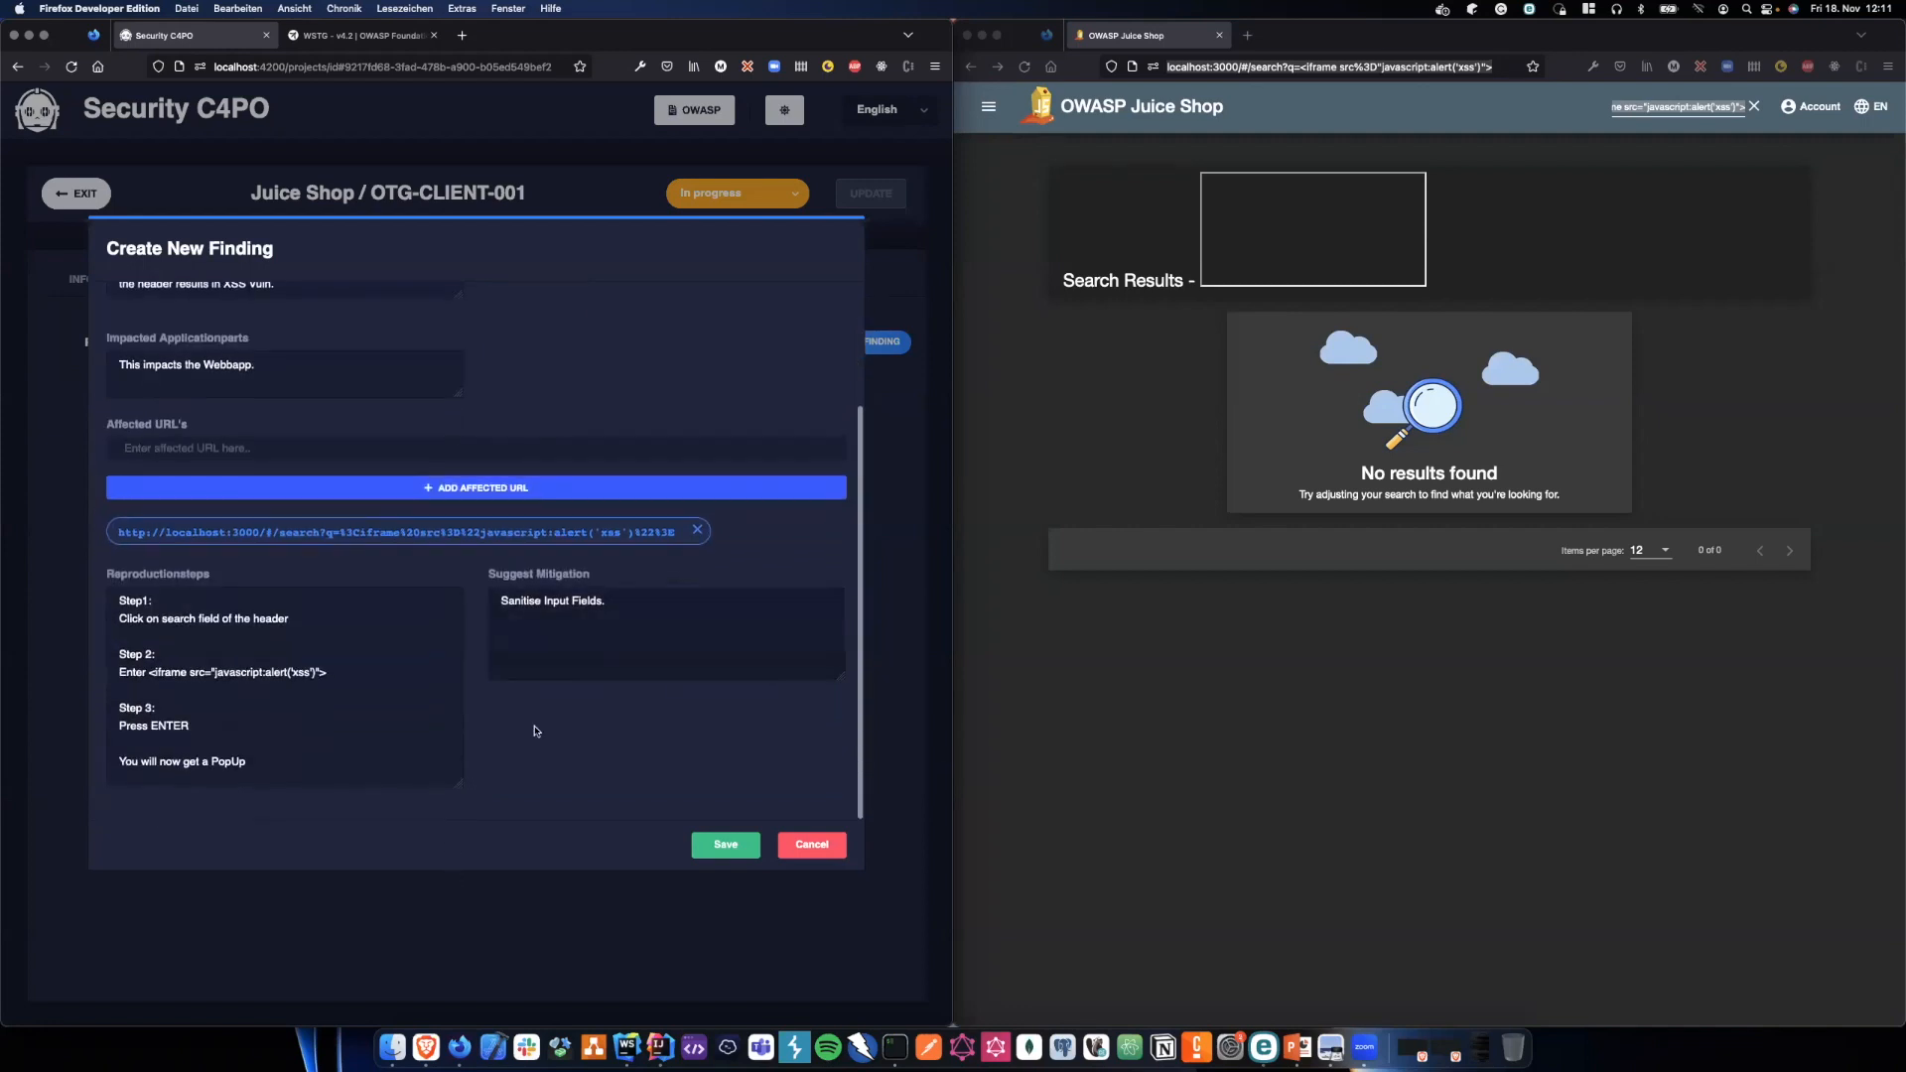
- Extend the reproduction steps field further downward so there is free space below its last line
drag(456, 792, 455, 823)
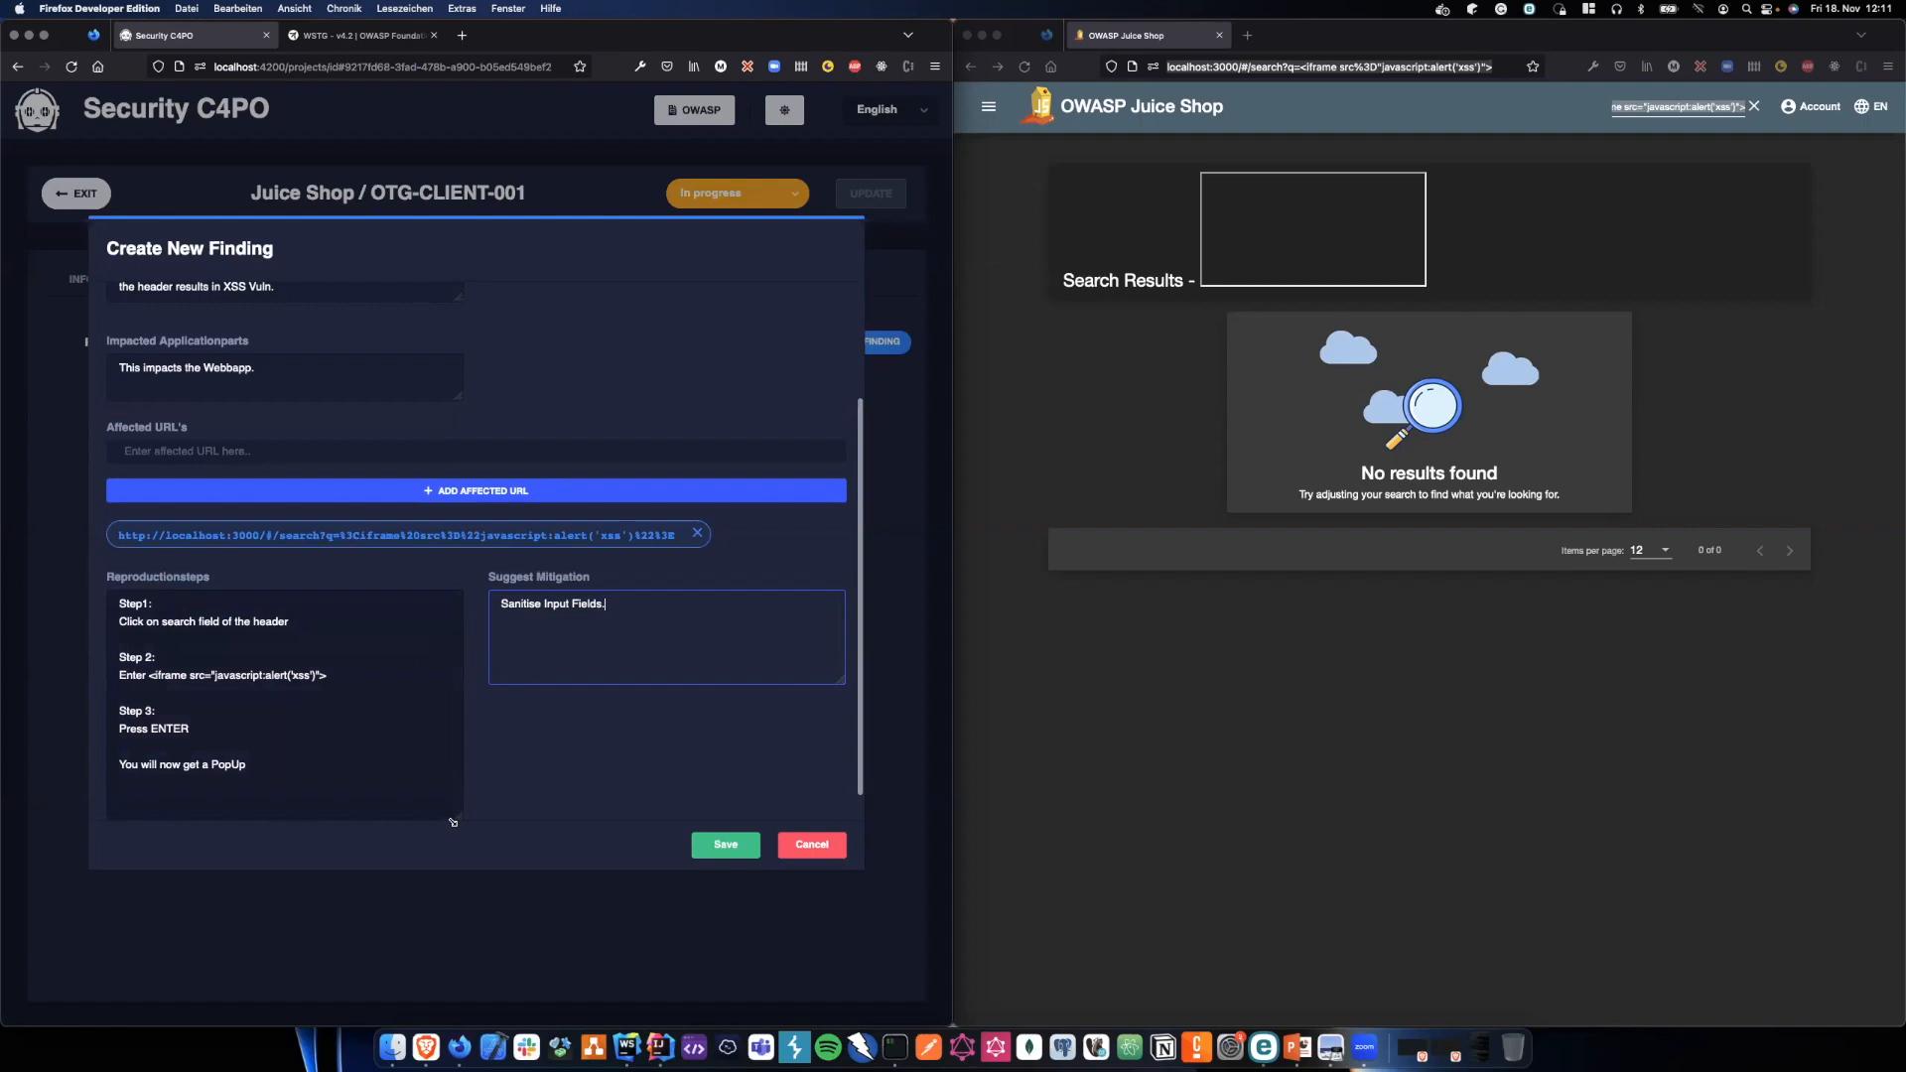
scroll(626, 602, down, 1)
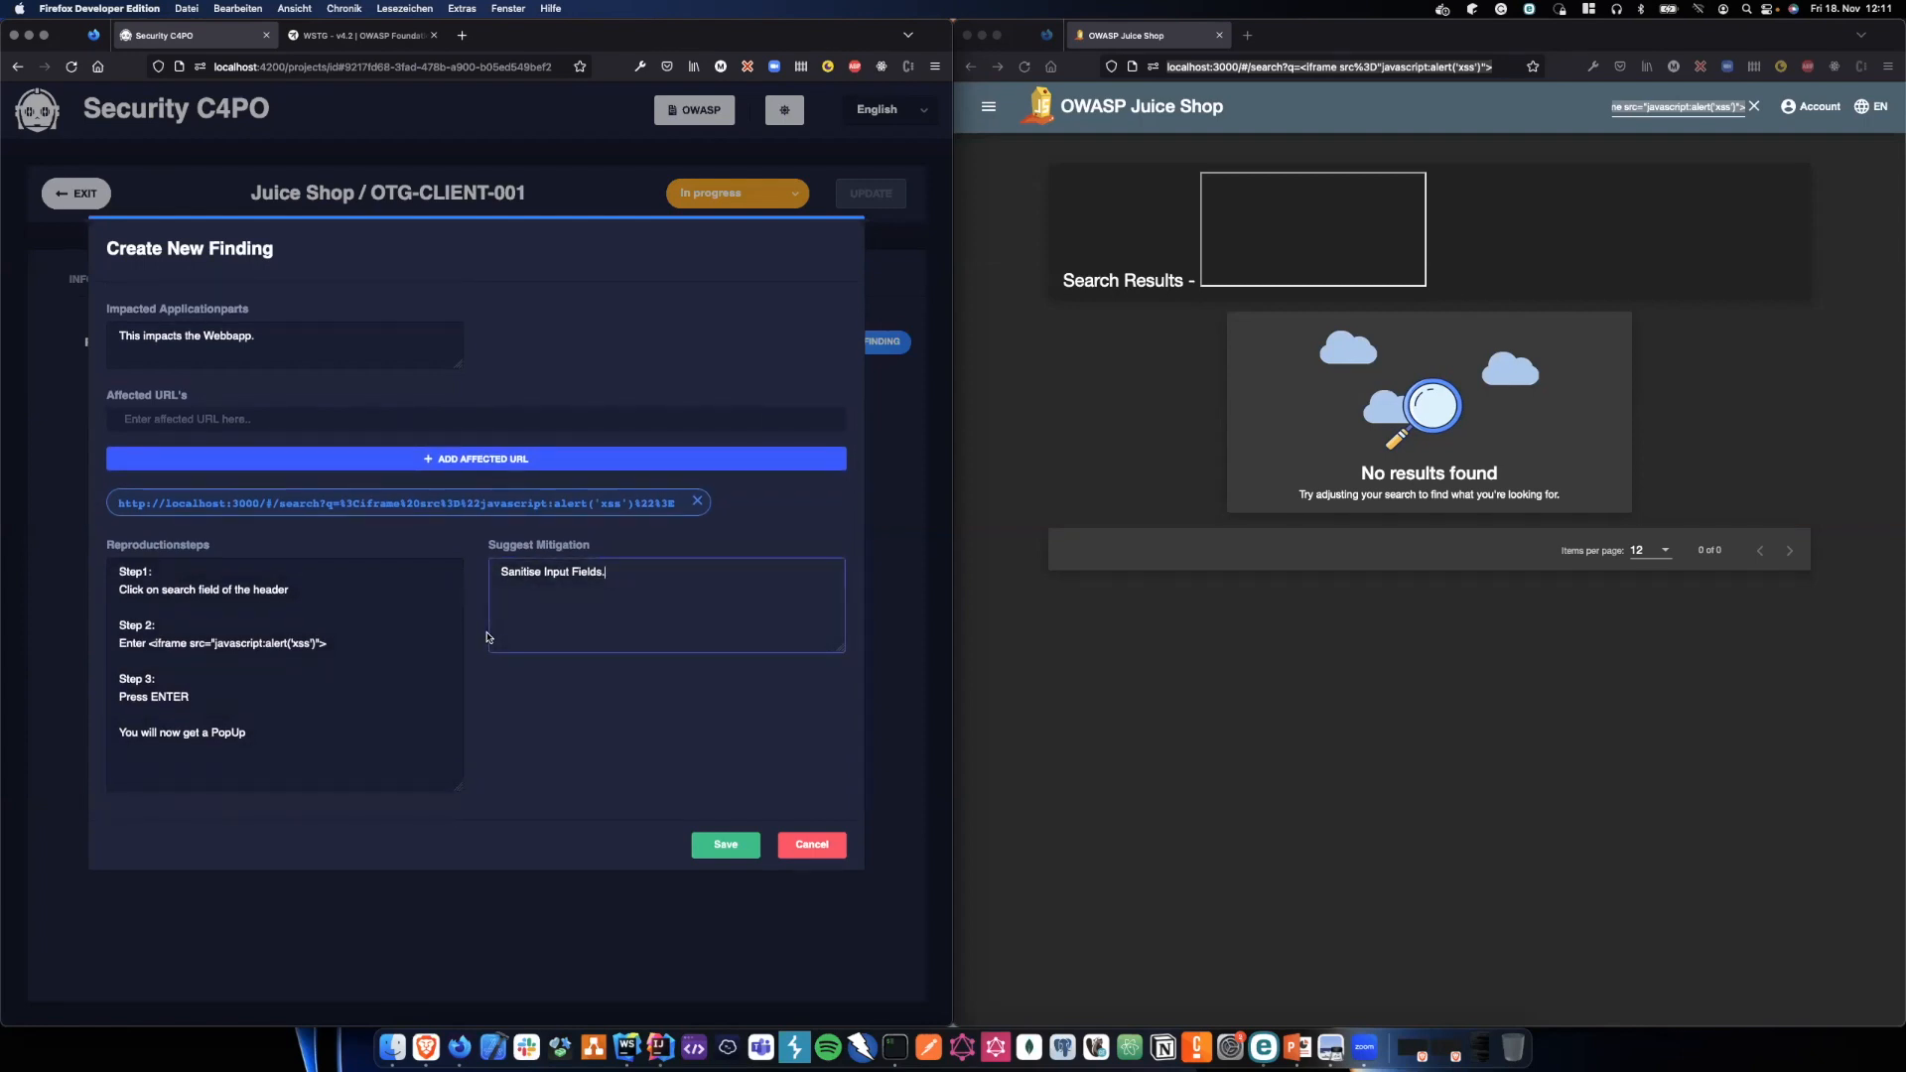
scroll(461, 640, up, 1)
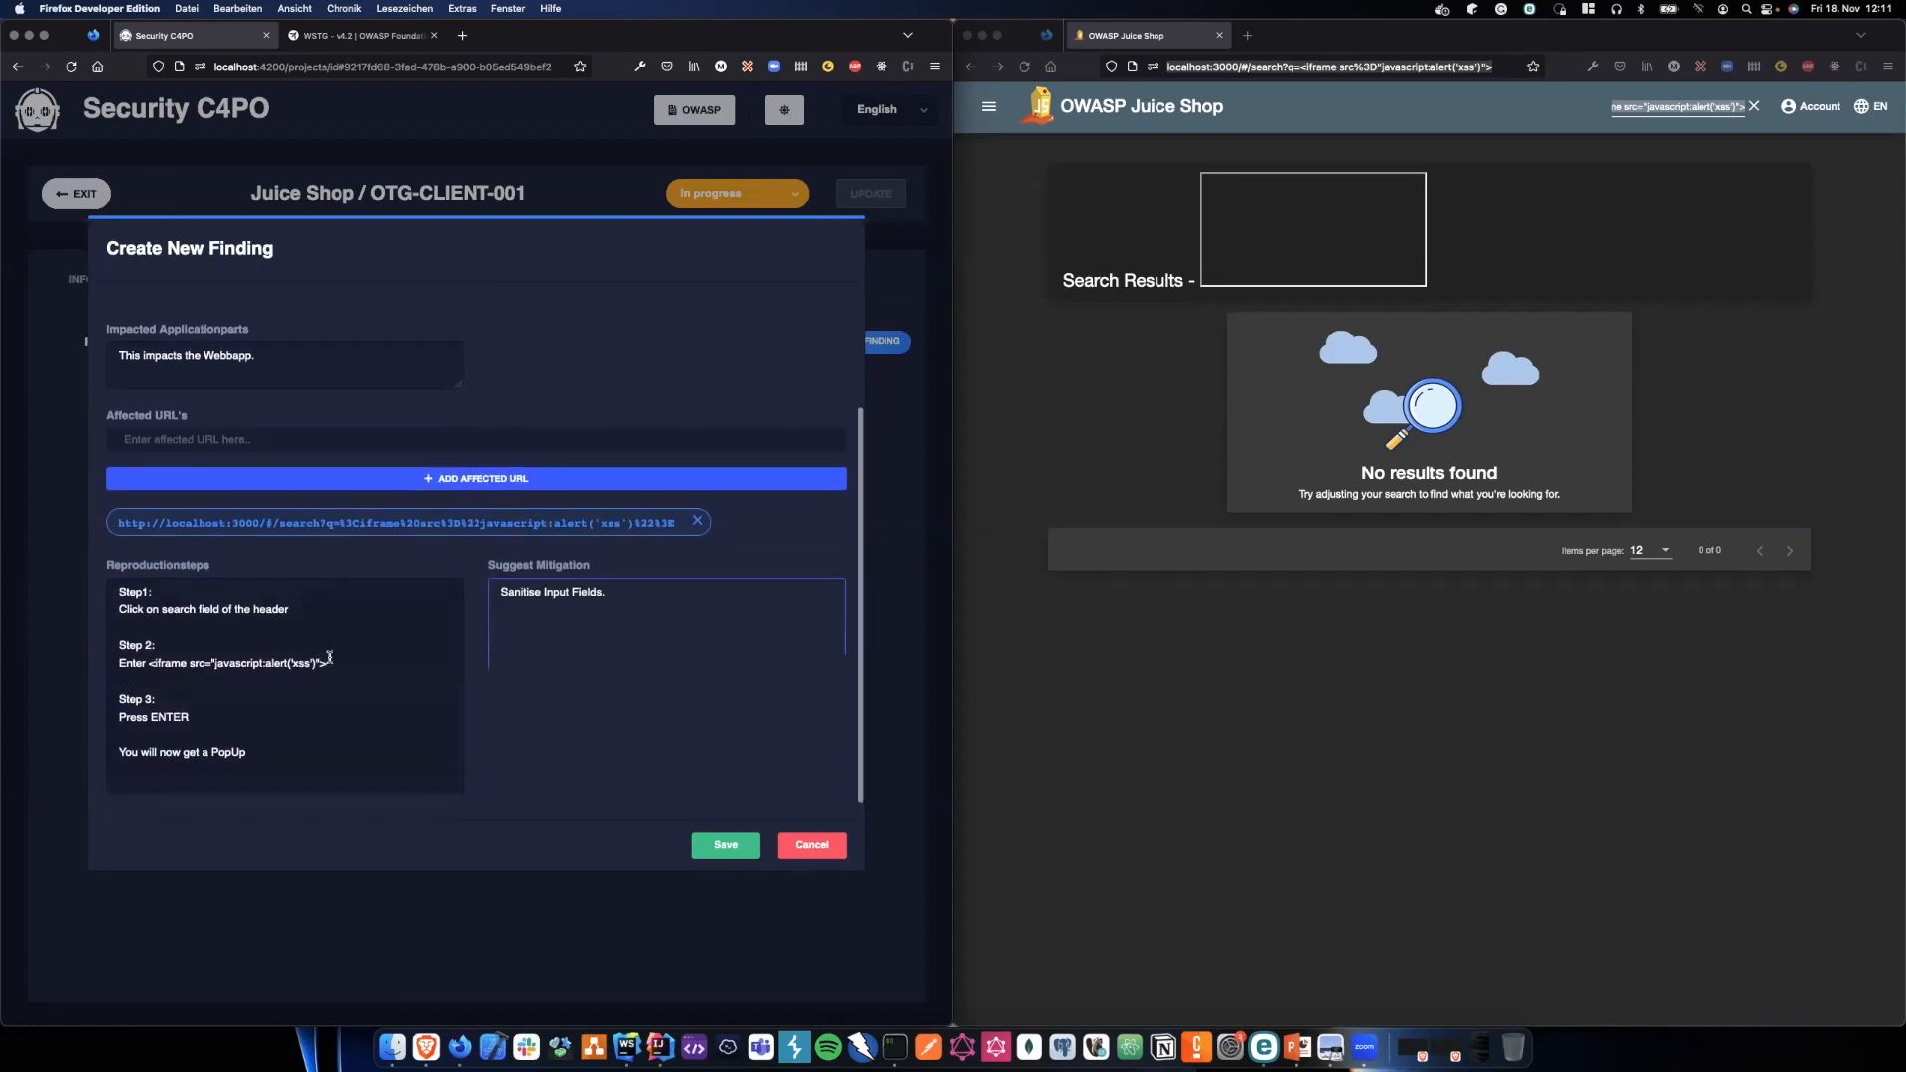
scroll(337, 669, down, 1)
- Cut the entire reproduction steps text to empty the required field, and paste it back in
click(295, 671)
key(super+a)
key(super+x)
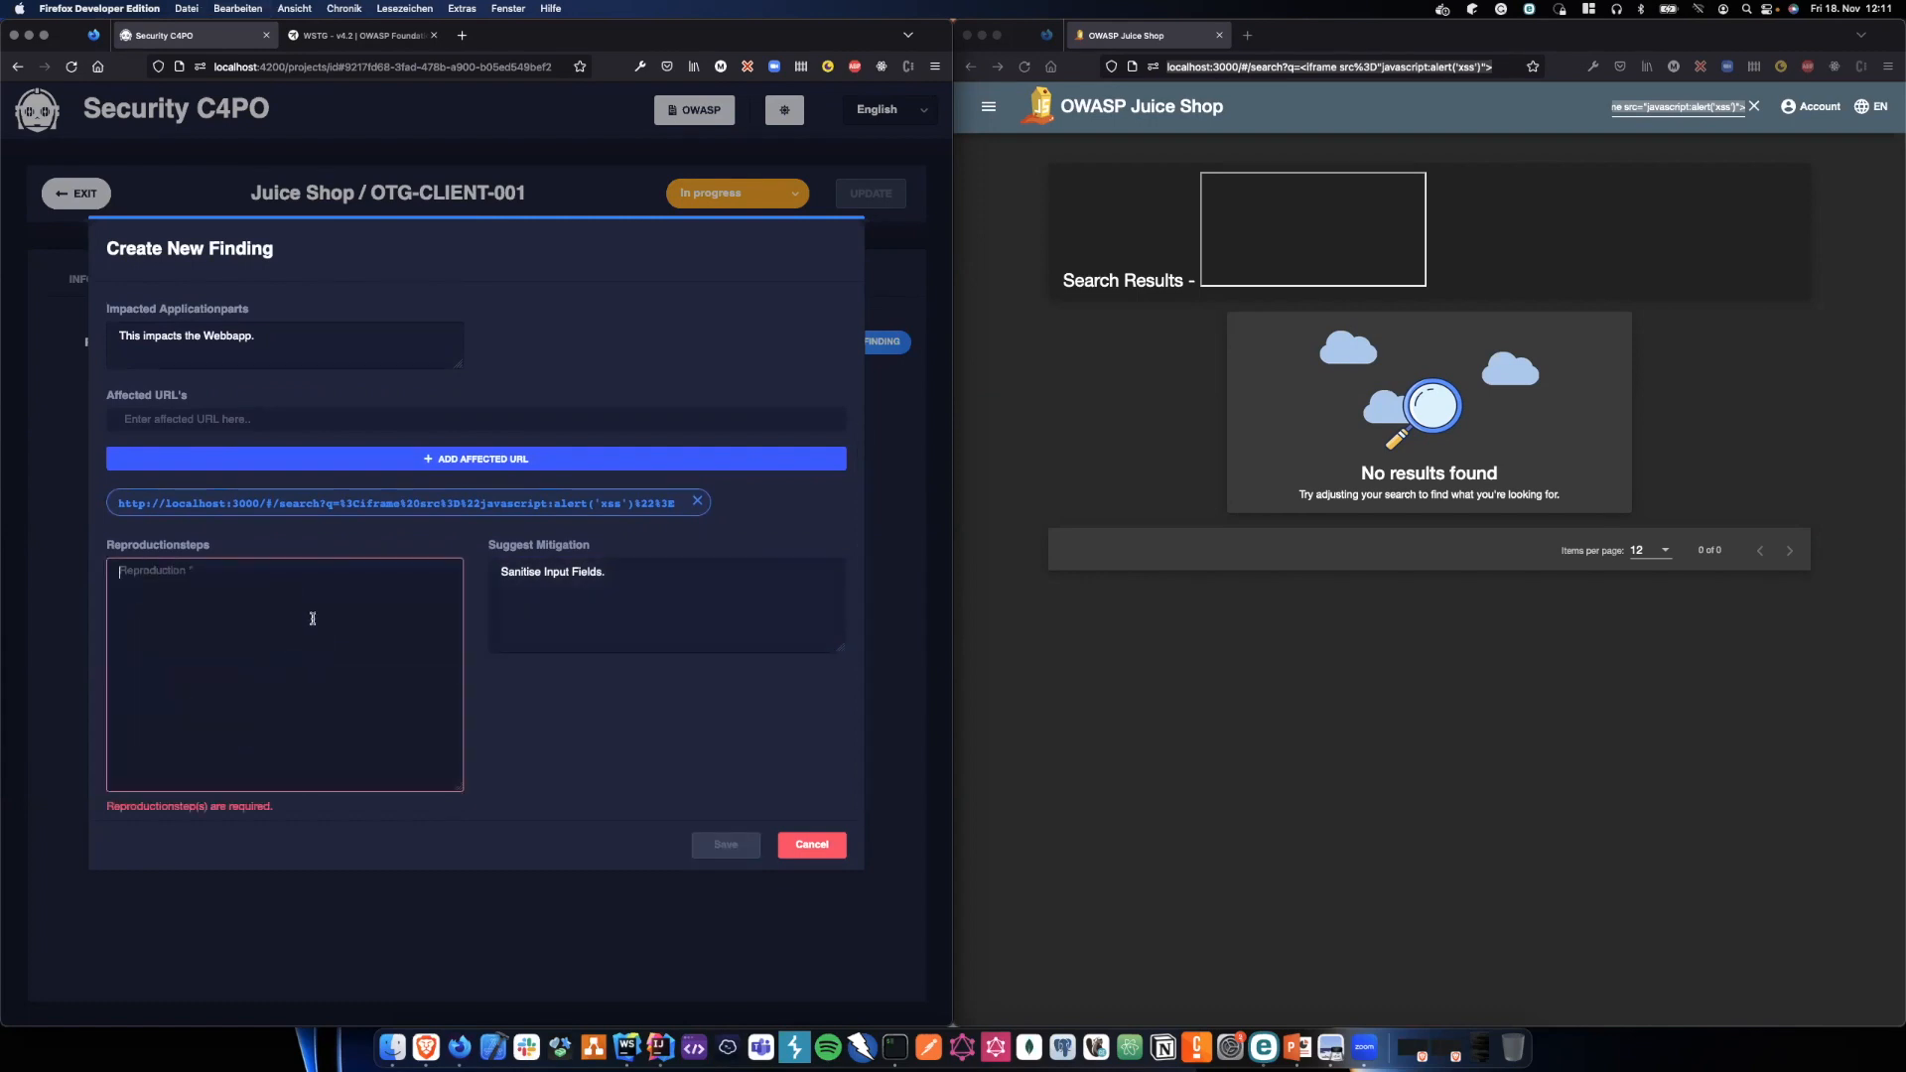
key(super+v)
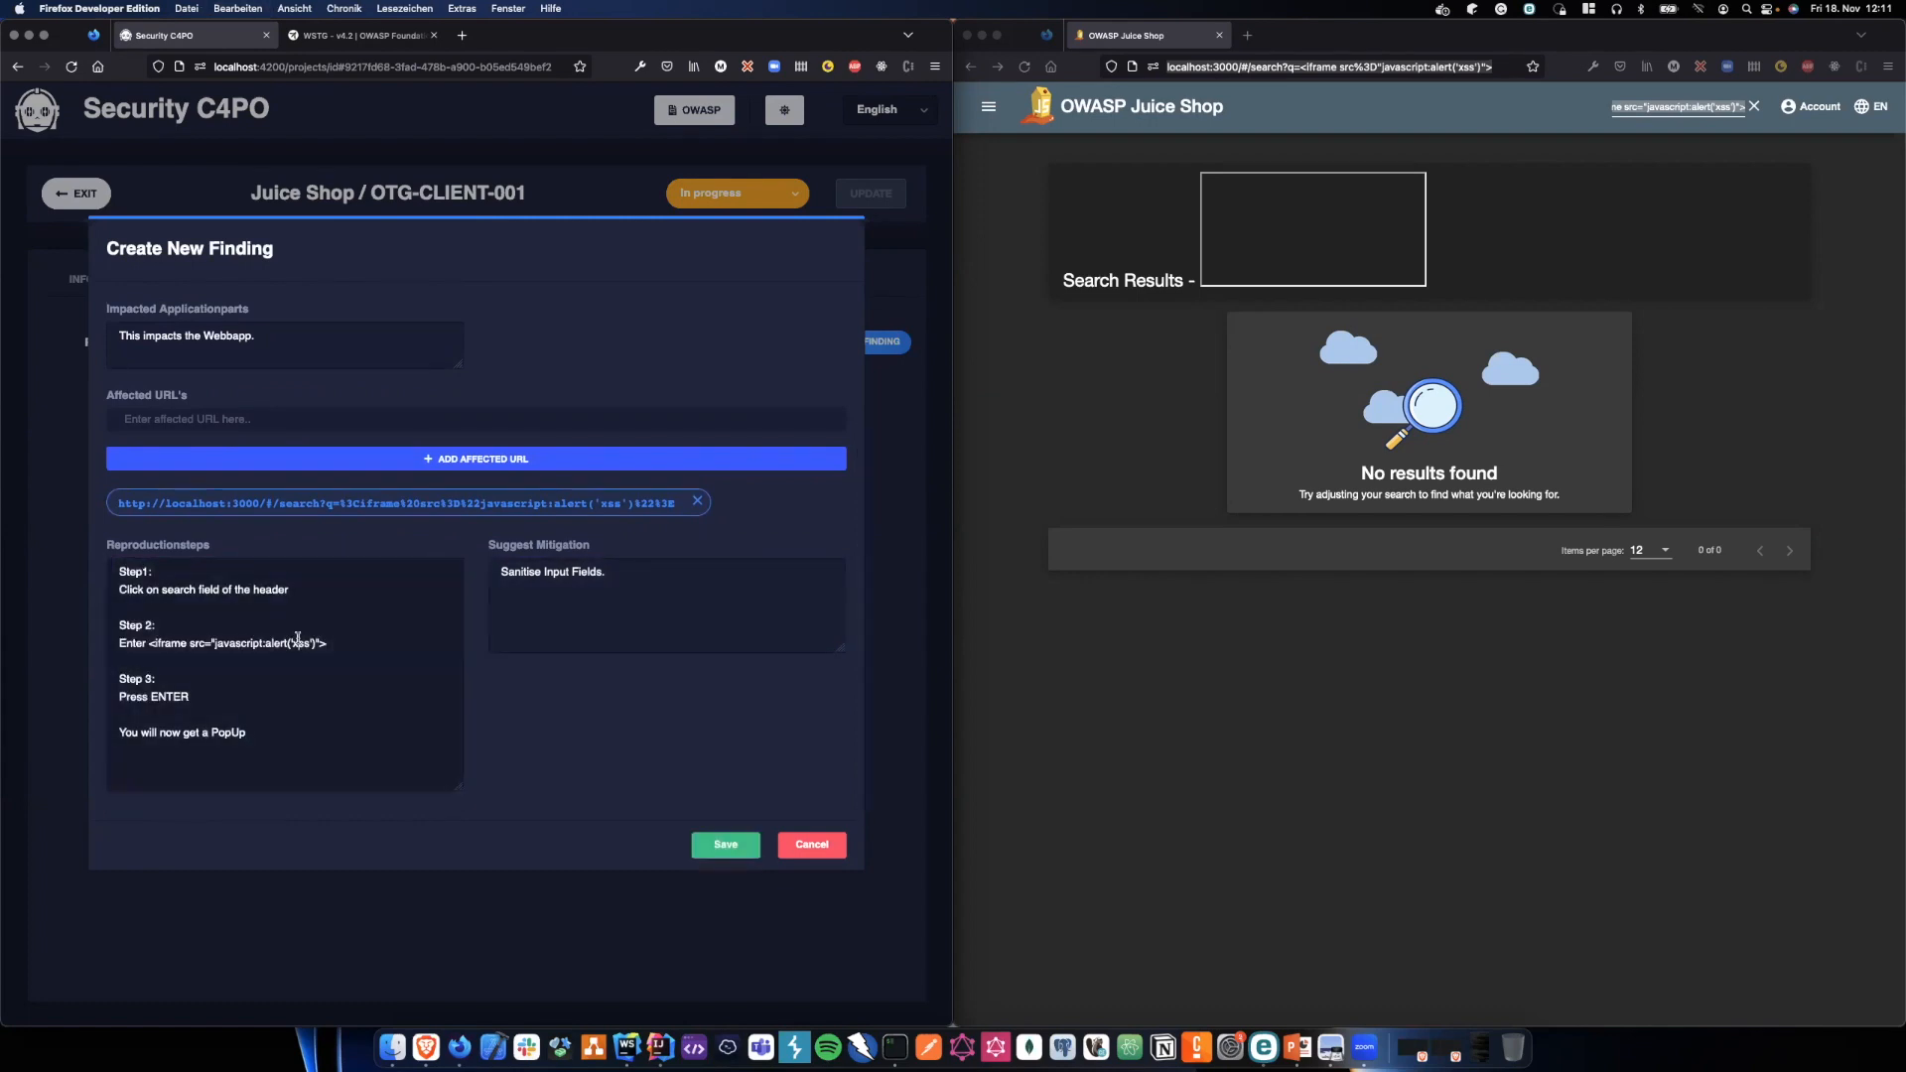
- Check the new finding's entries from the title down to the mitigation and save the finding
scroll(298, 643, up, 5)
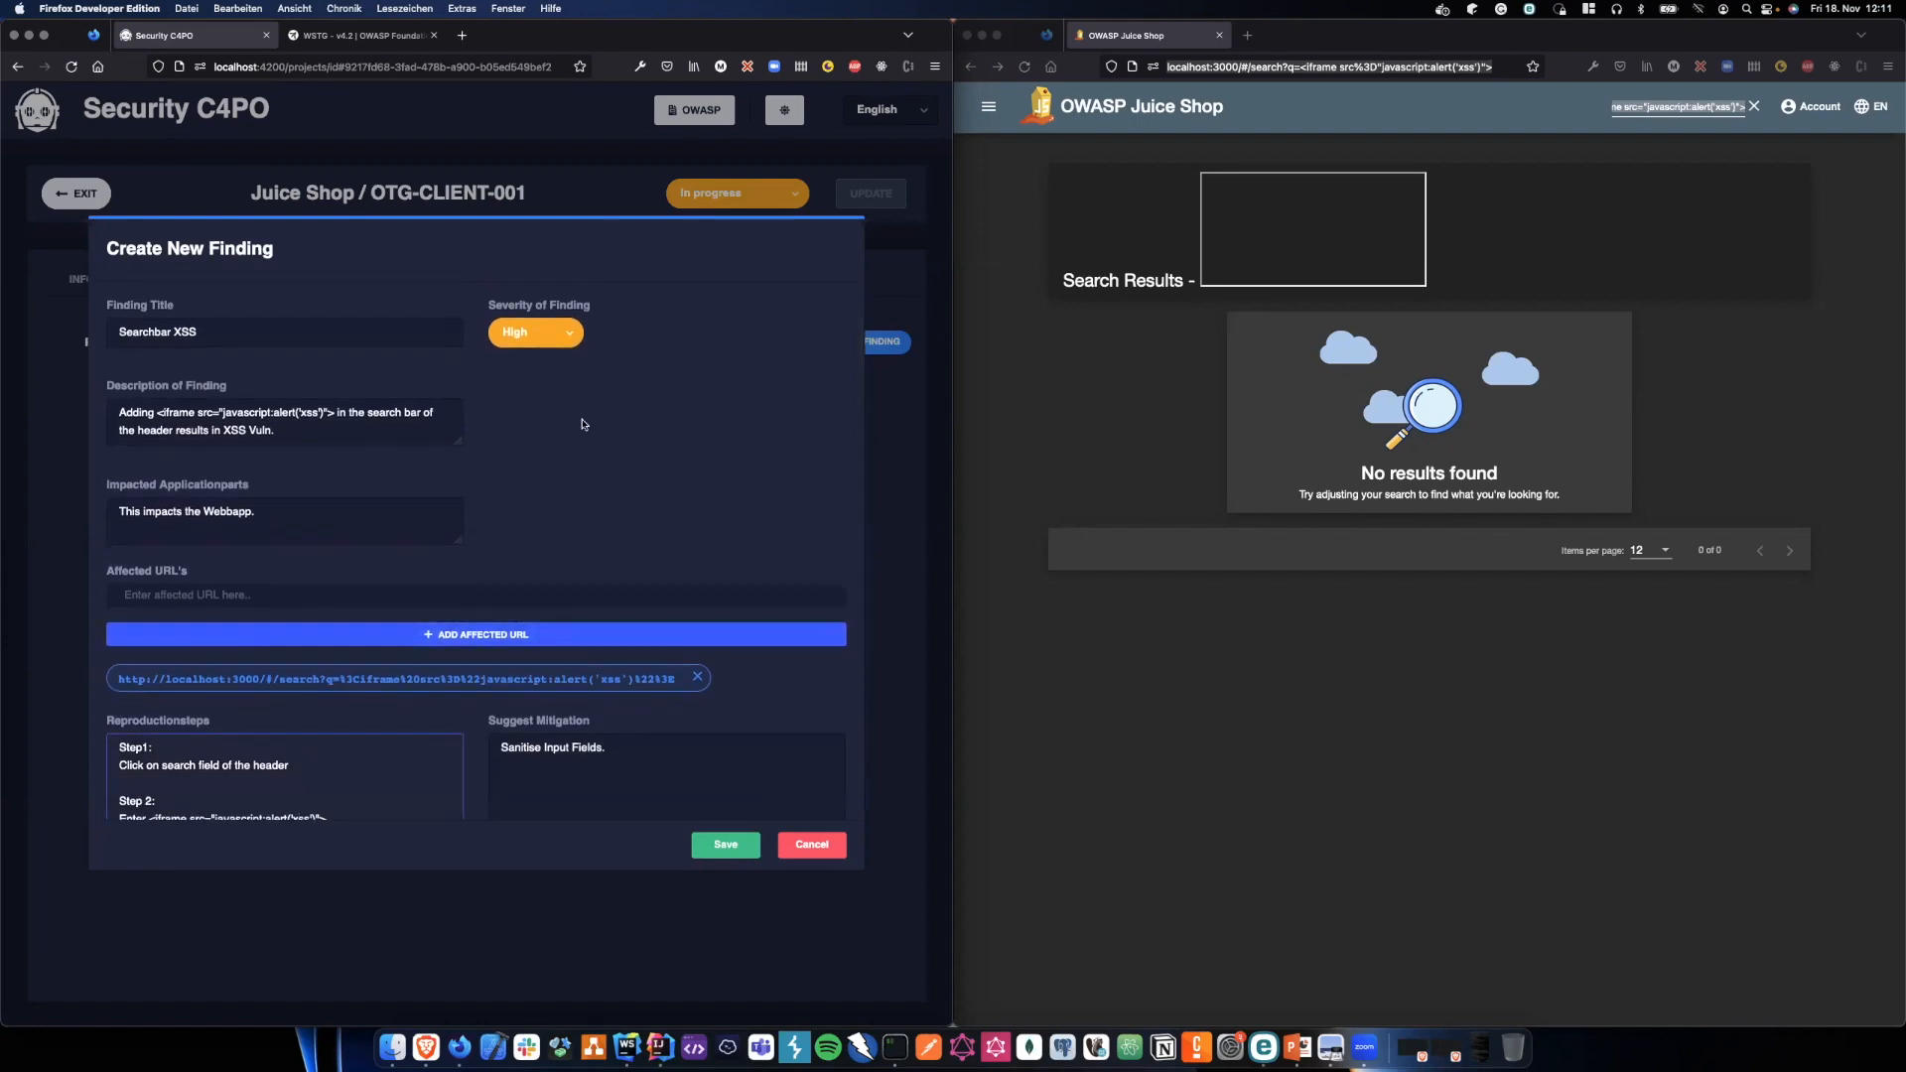
scroll(584, 424, down, 3)
click(706, 842)
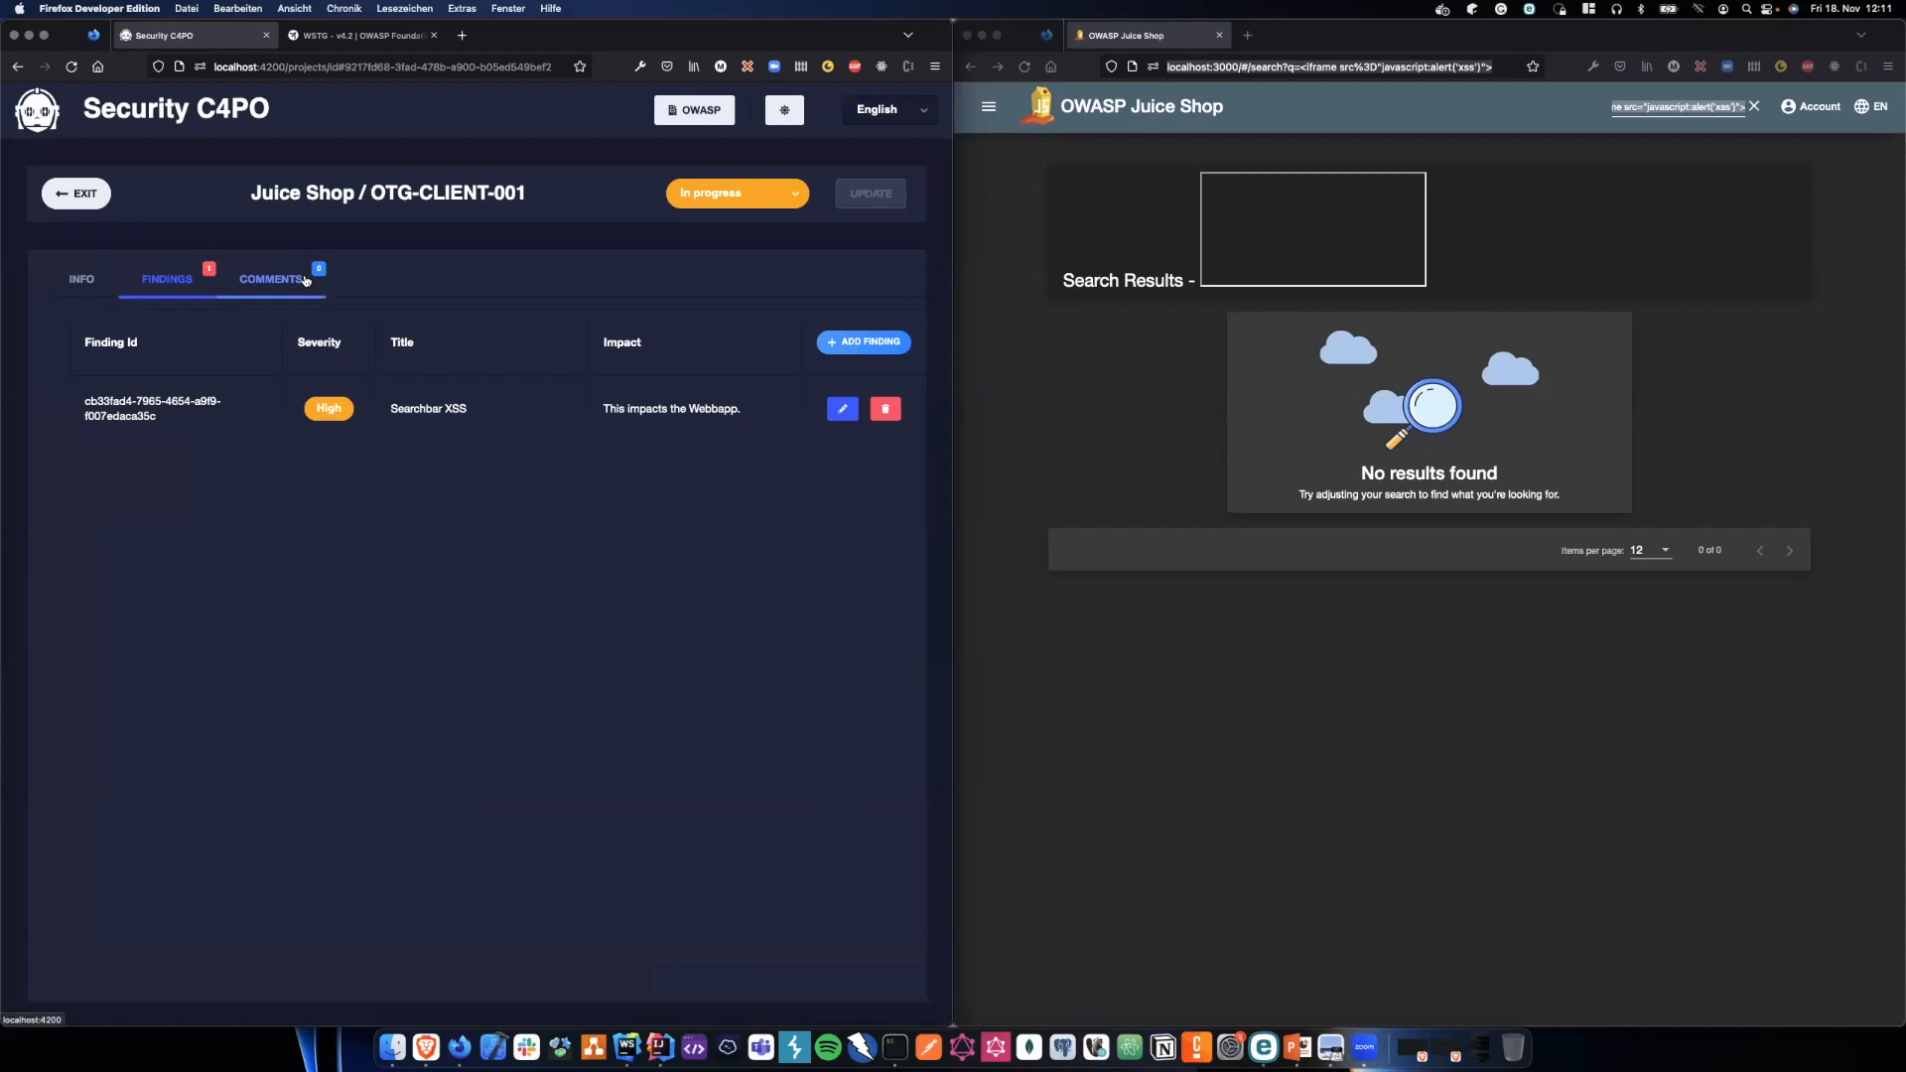
- Leave the OTG-CLIENT-001 test and reopen the Juice Shop project at its Client Side Testing category
click(75, 197)
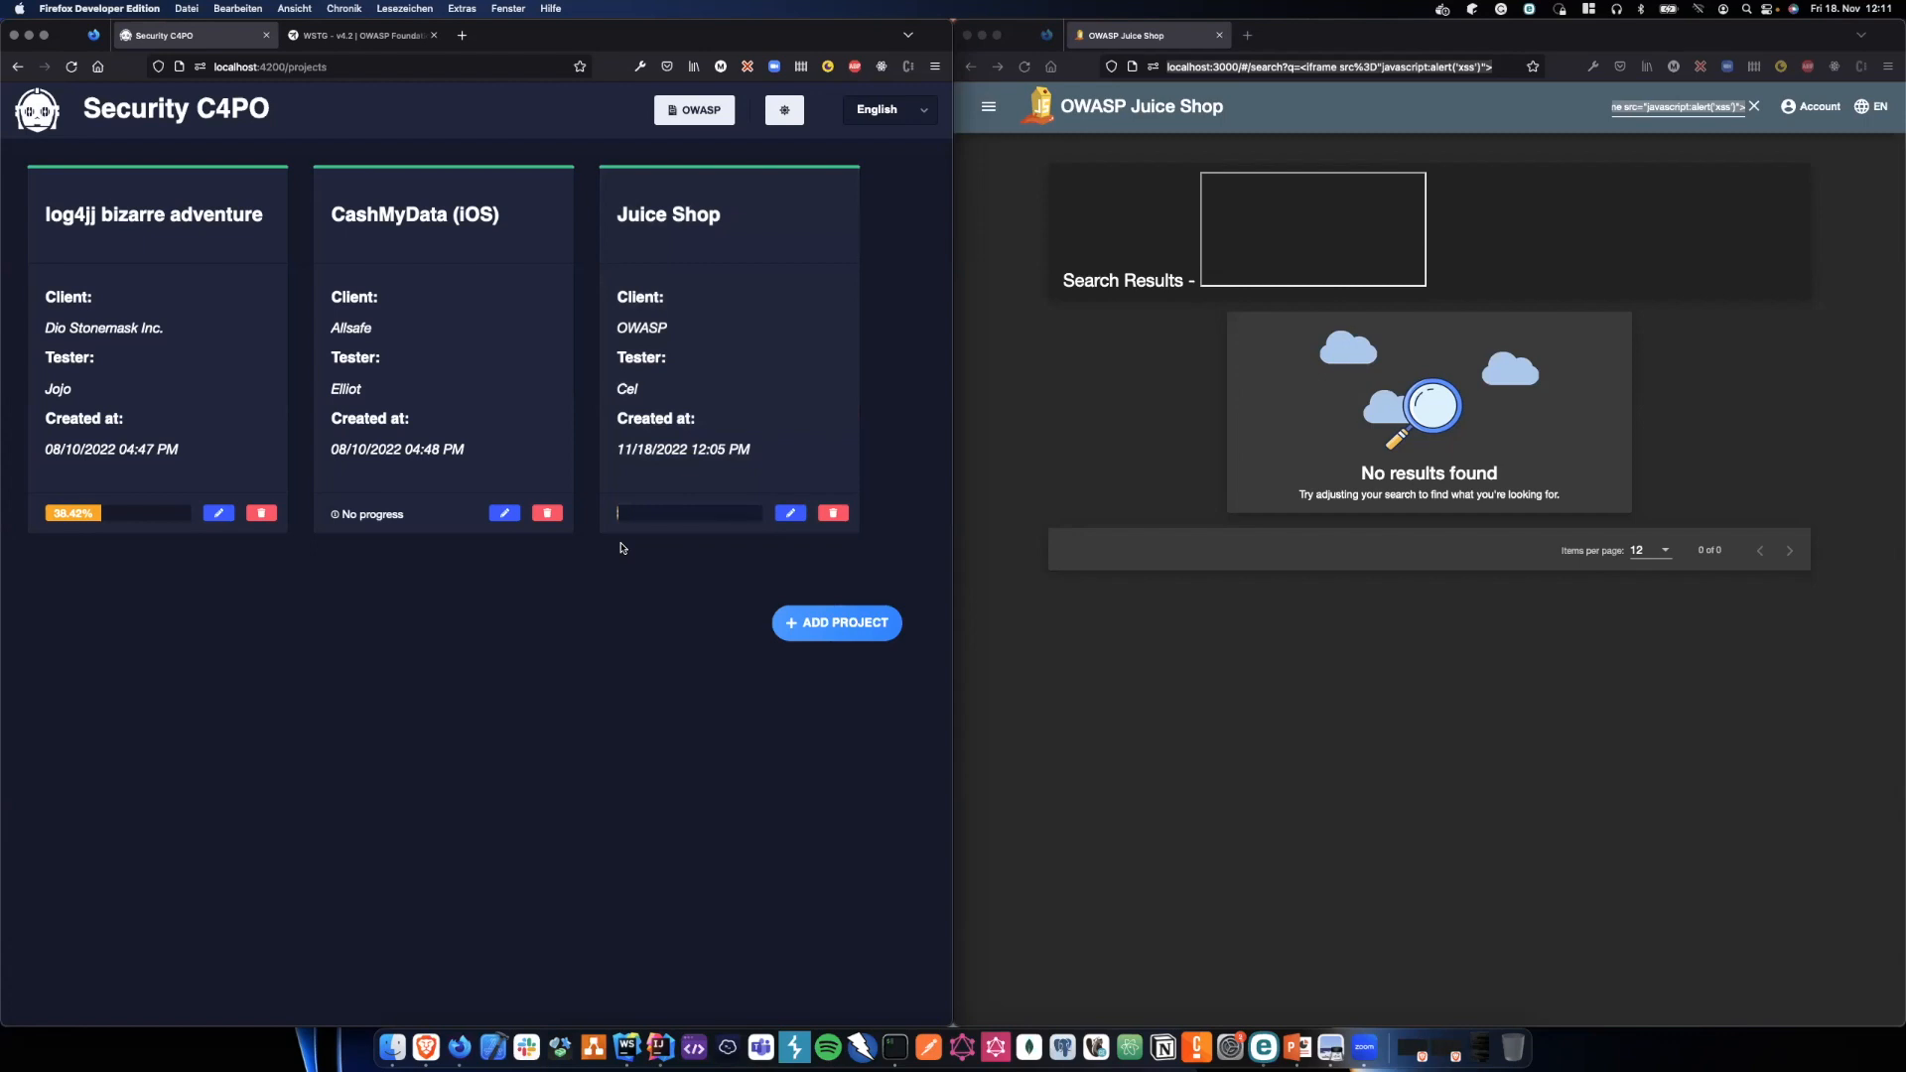
click(715, 398)
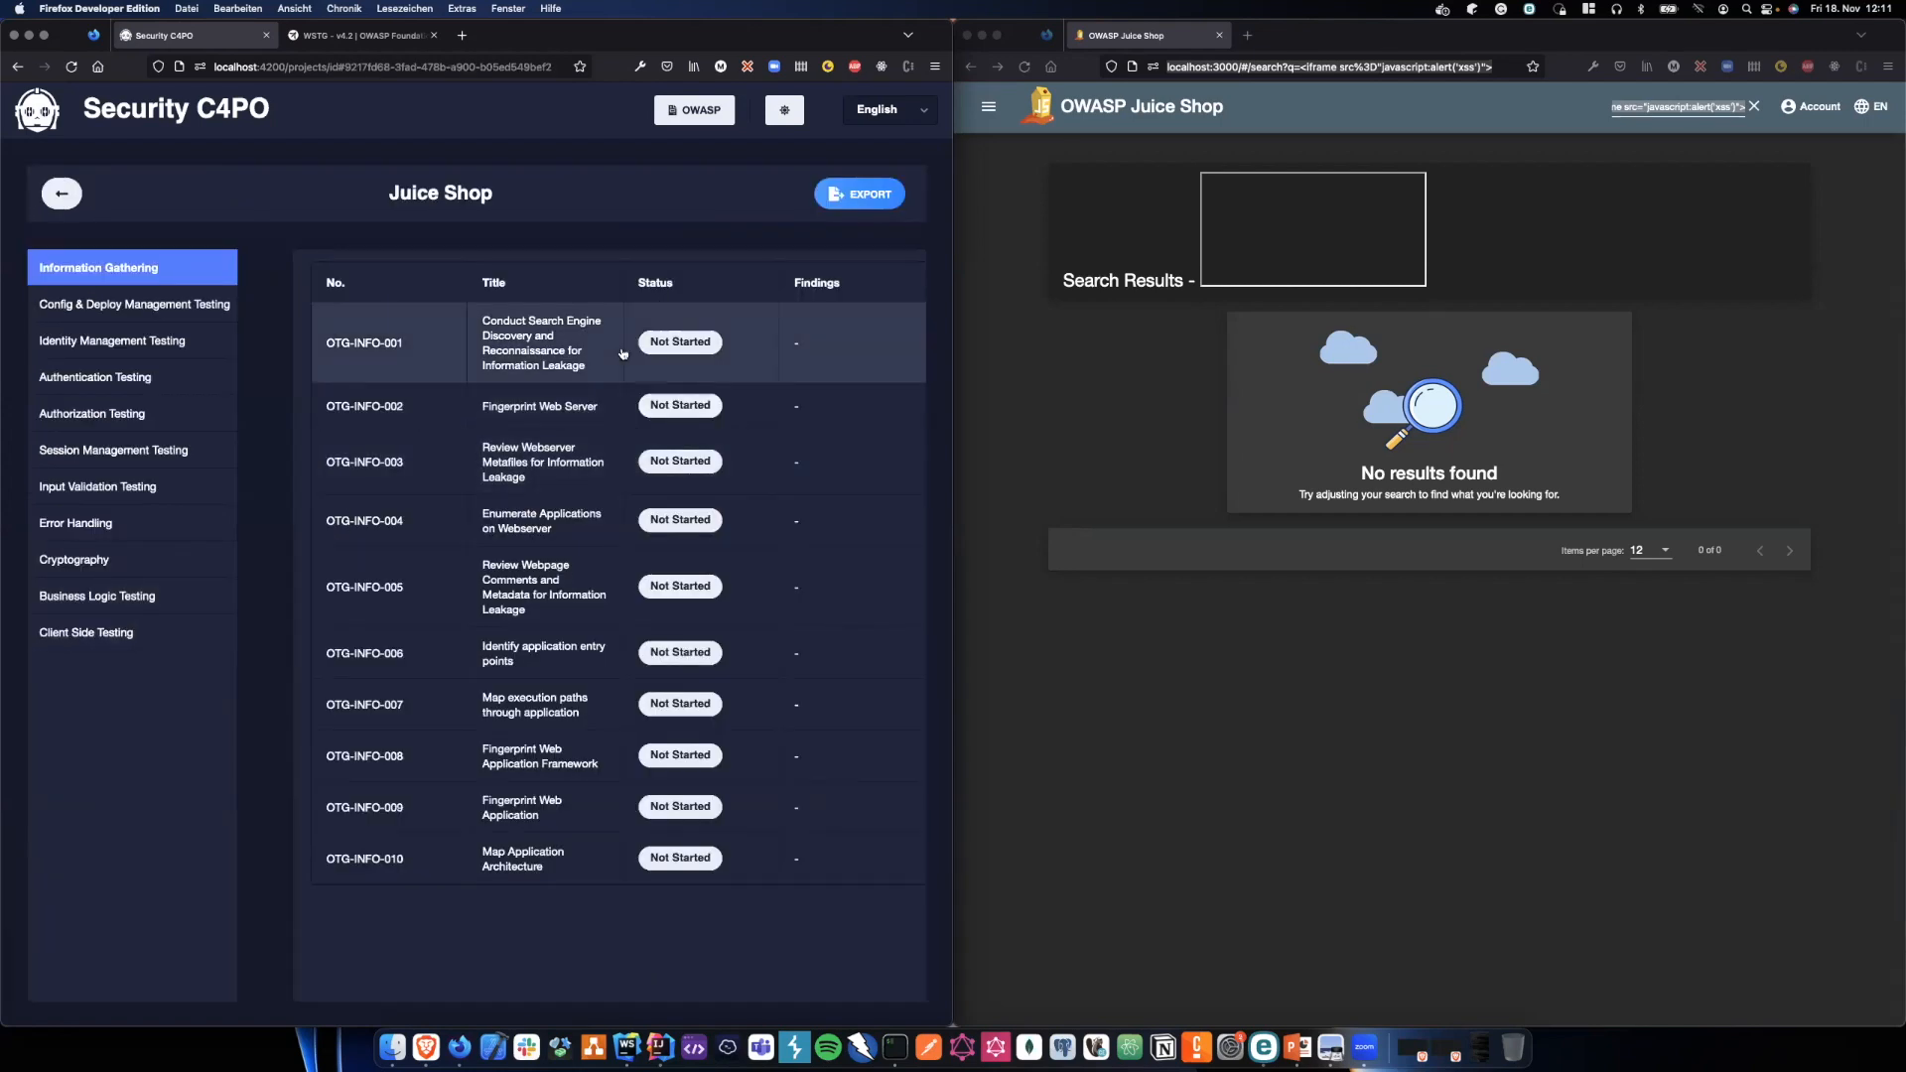
click(145, 647)
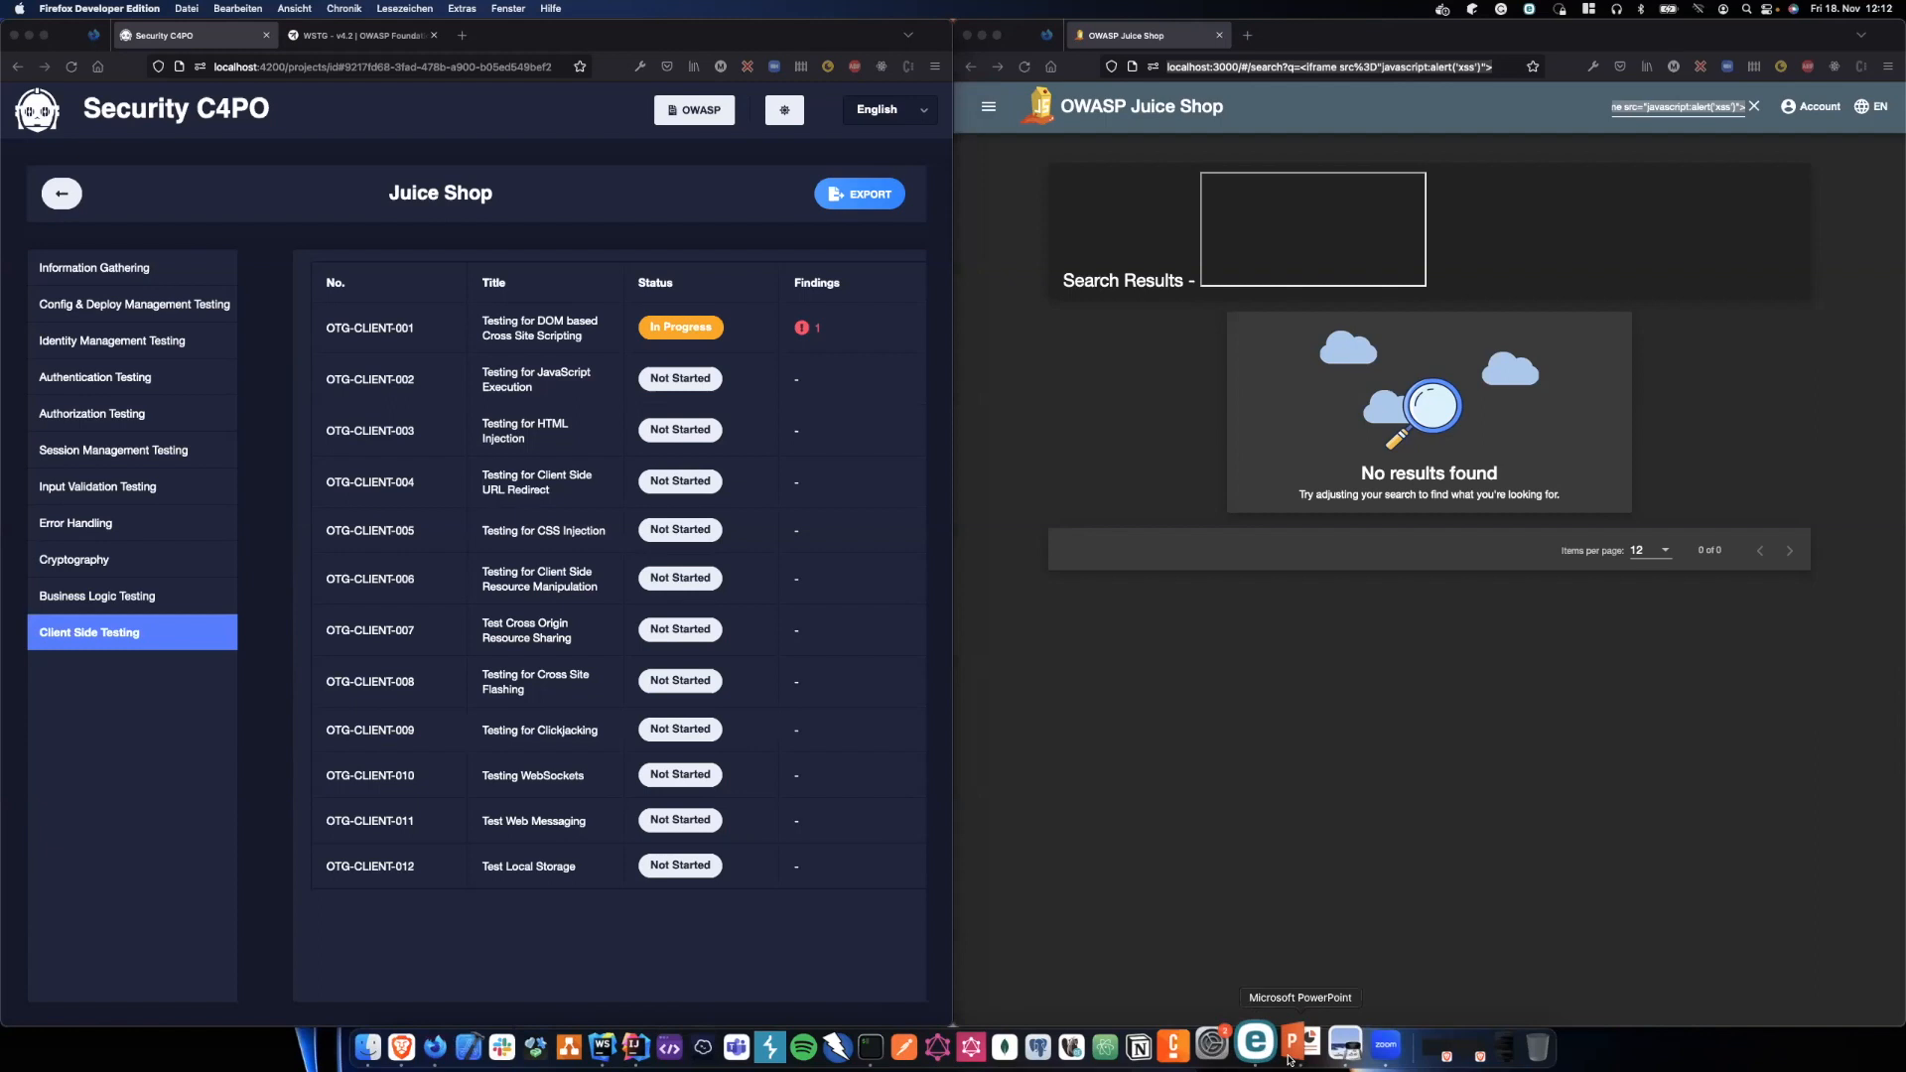
- Switch to PowerPoint, start the slide show from the Demo slide and advance to the detailed Security C4PO roadmap on slide 32
click(1289, 1054)
click(1698, 985)
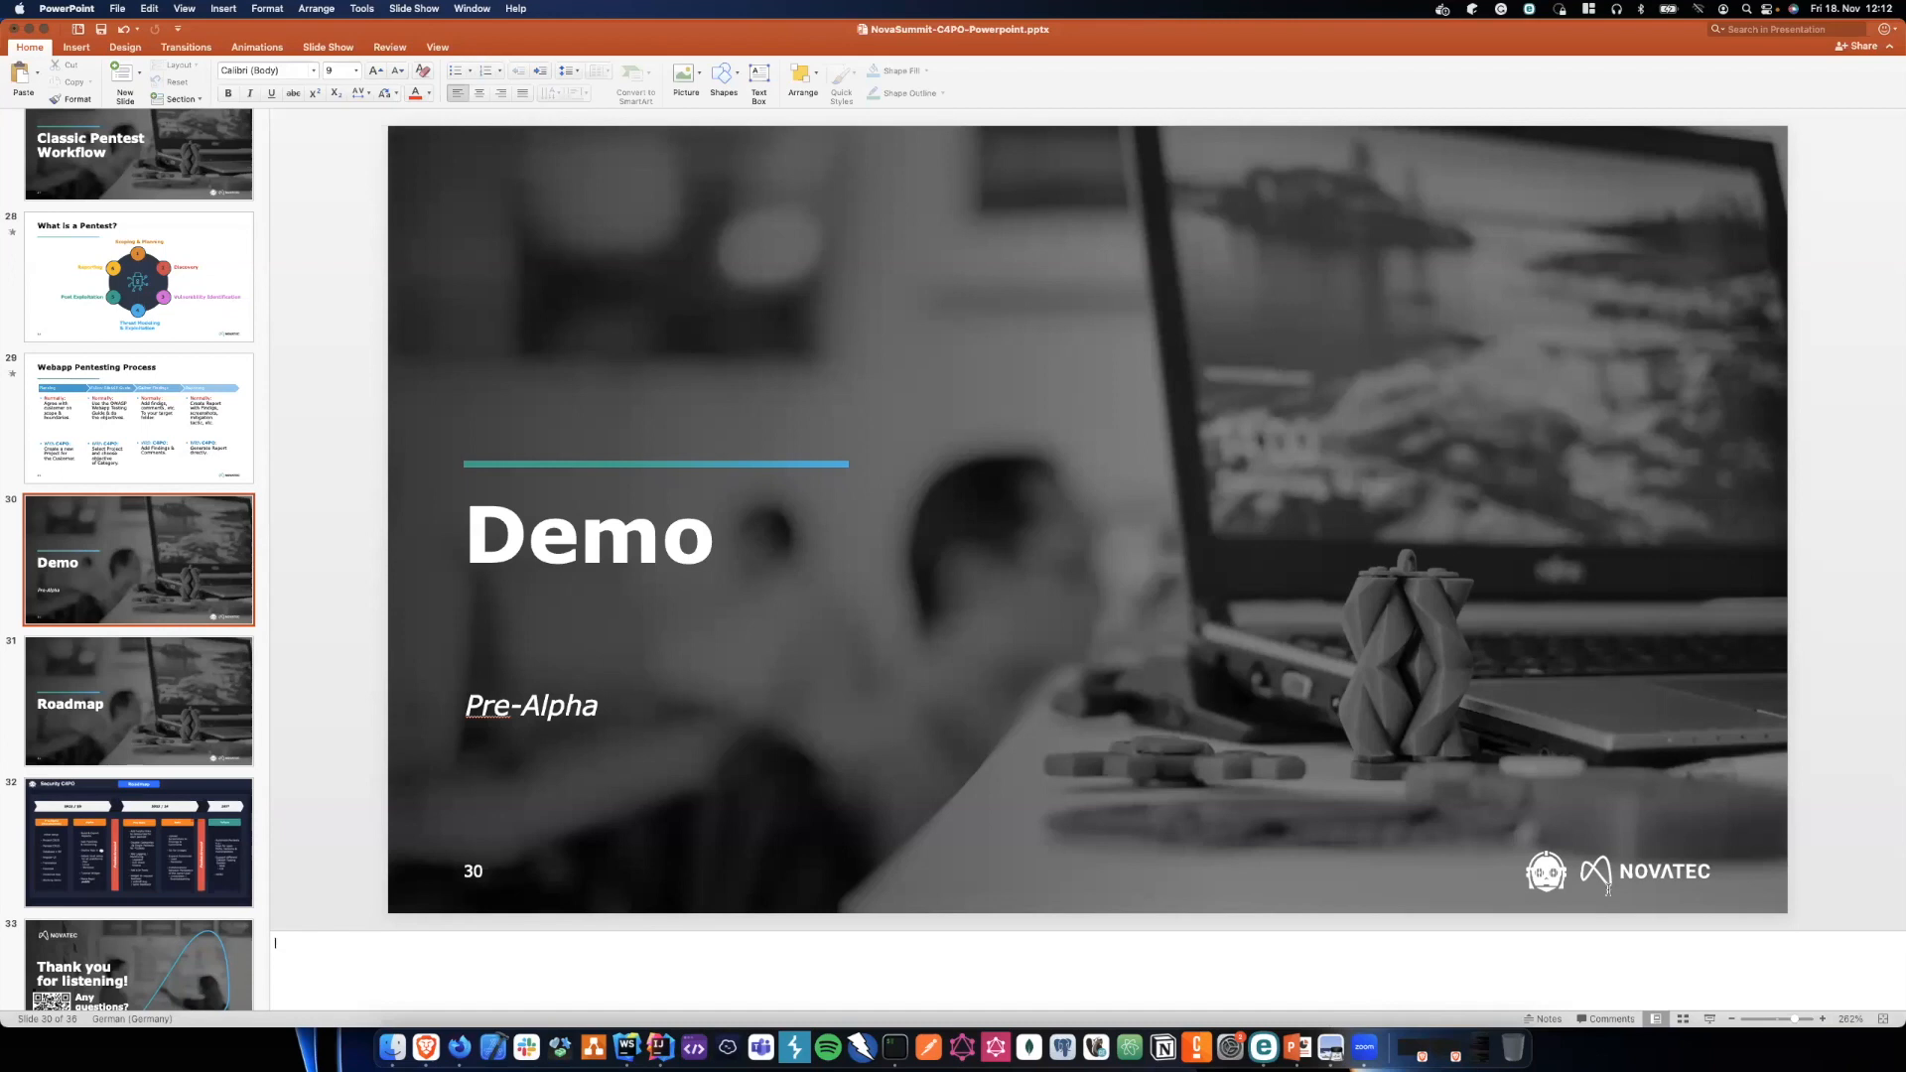
click(1801, 900)
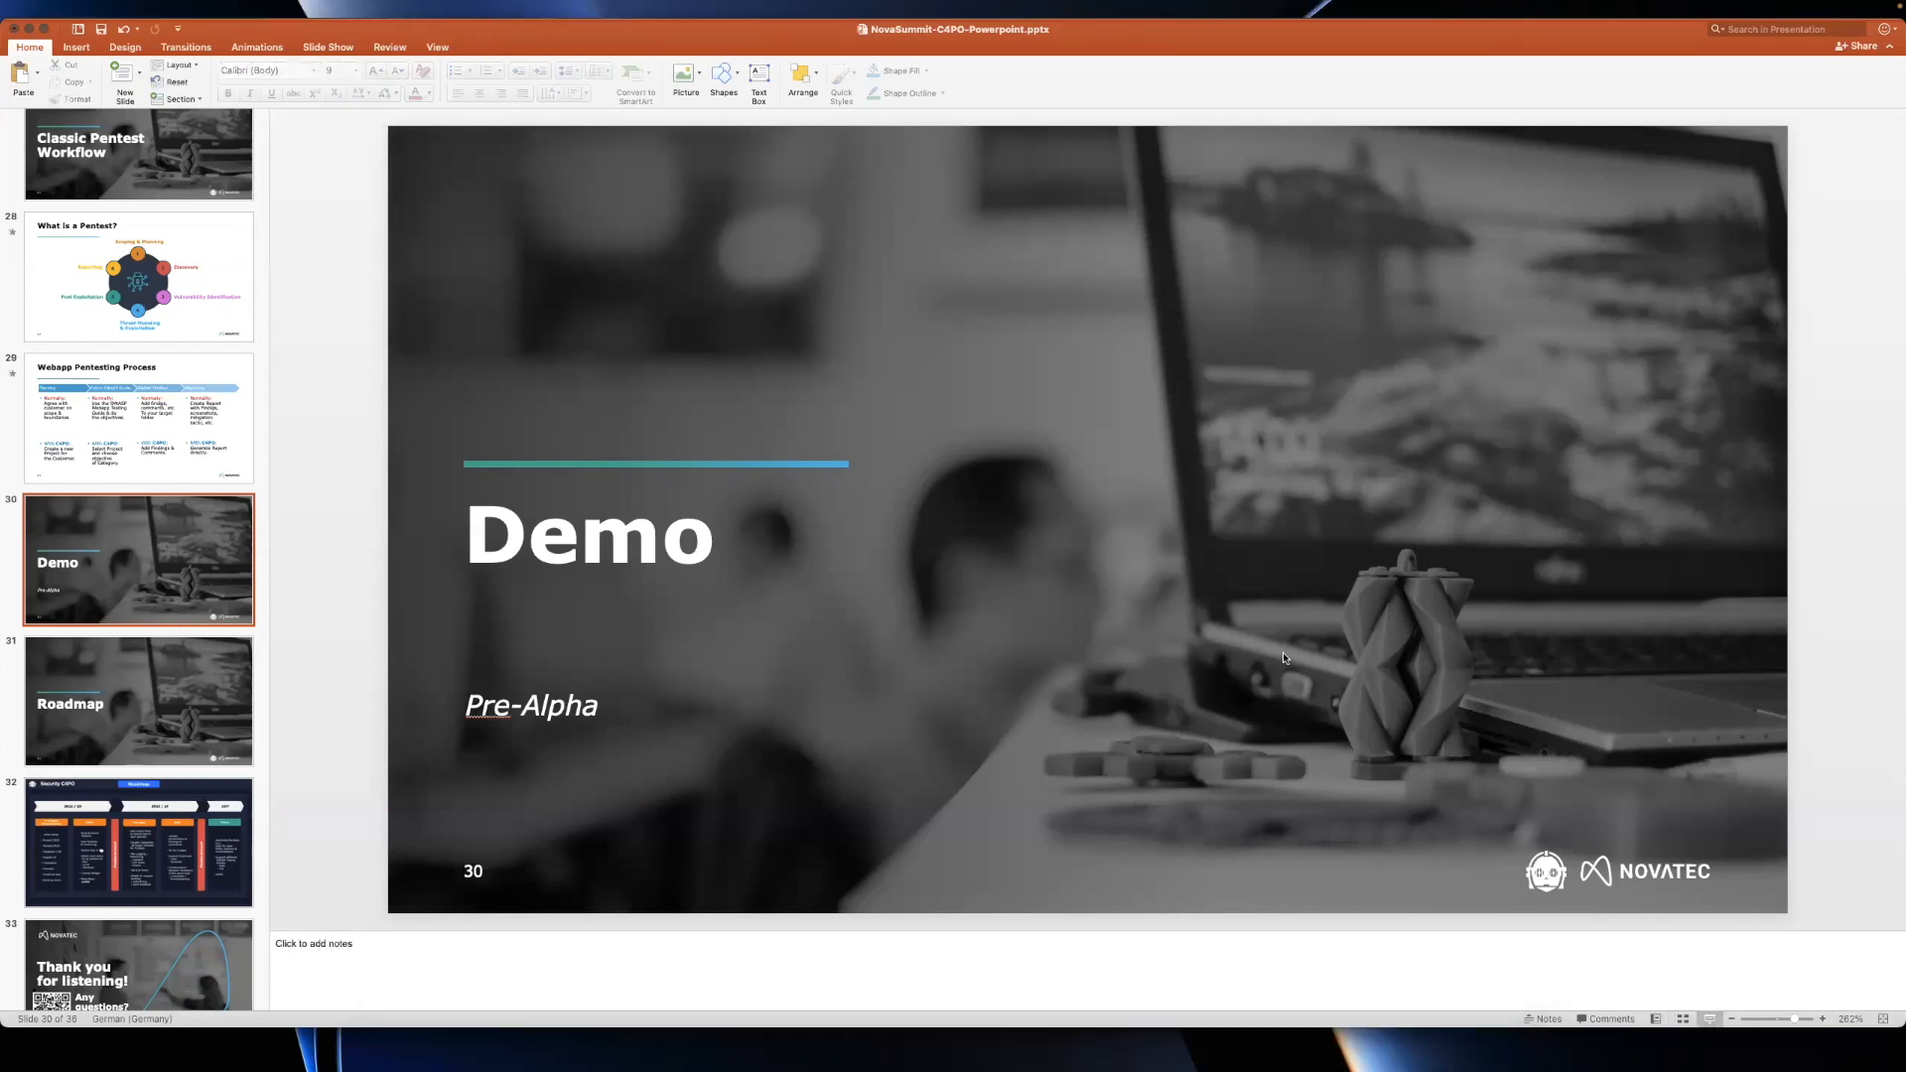
key(super+shift+Return)
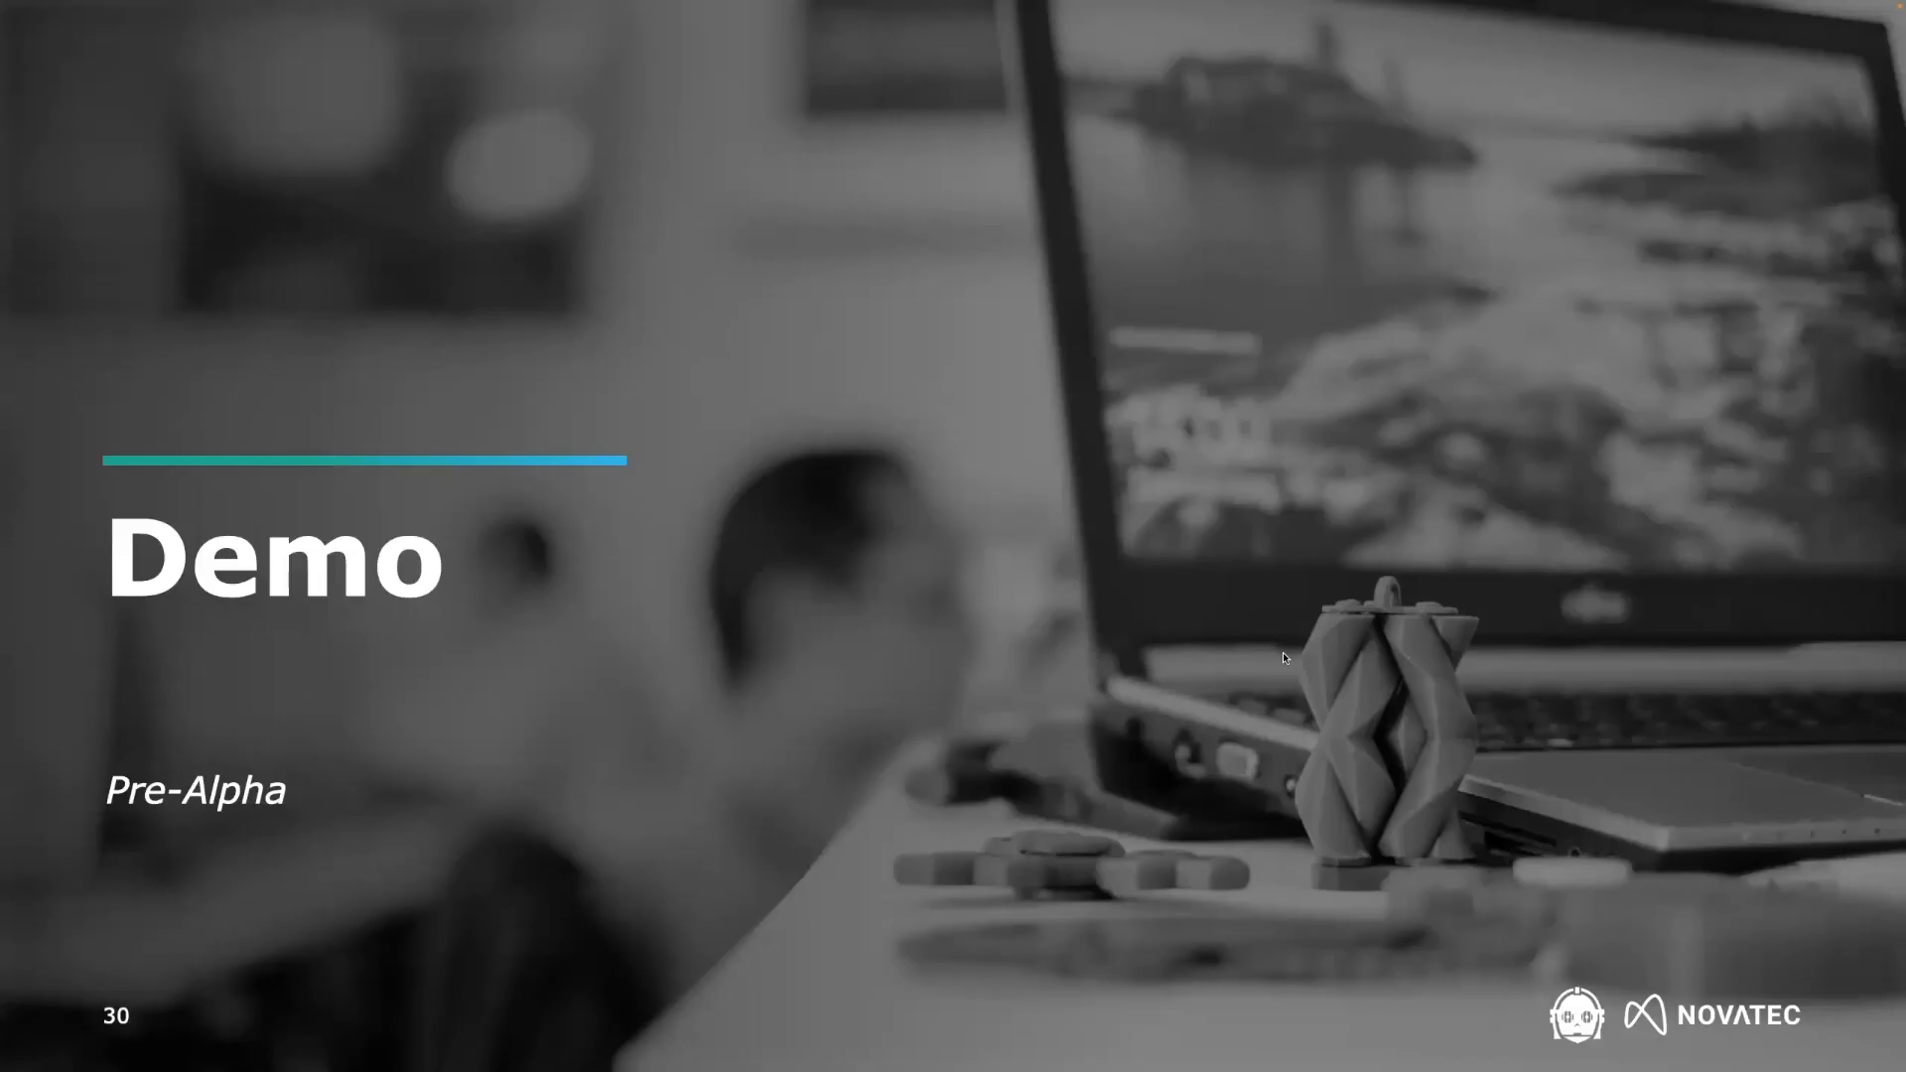
key(Right)
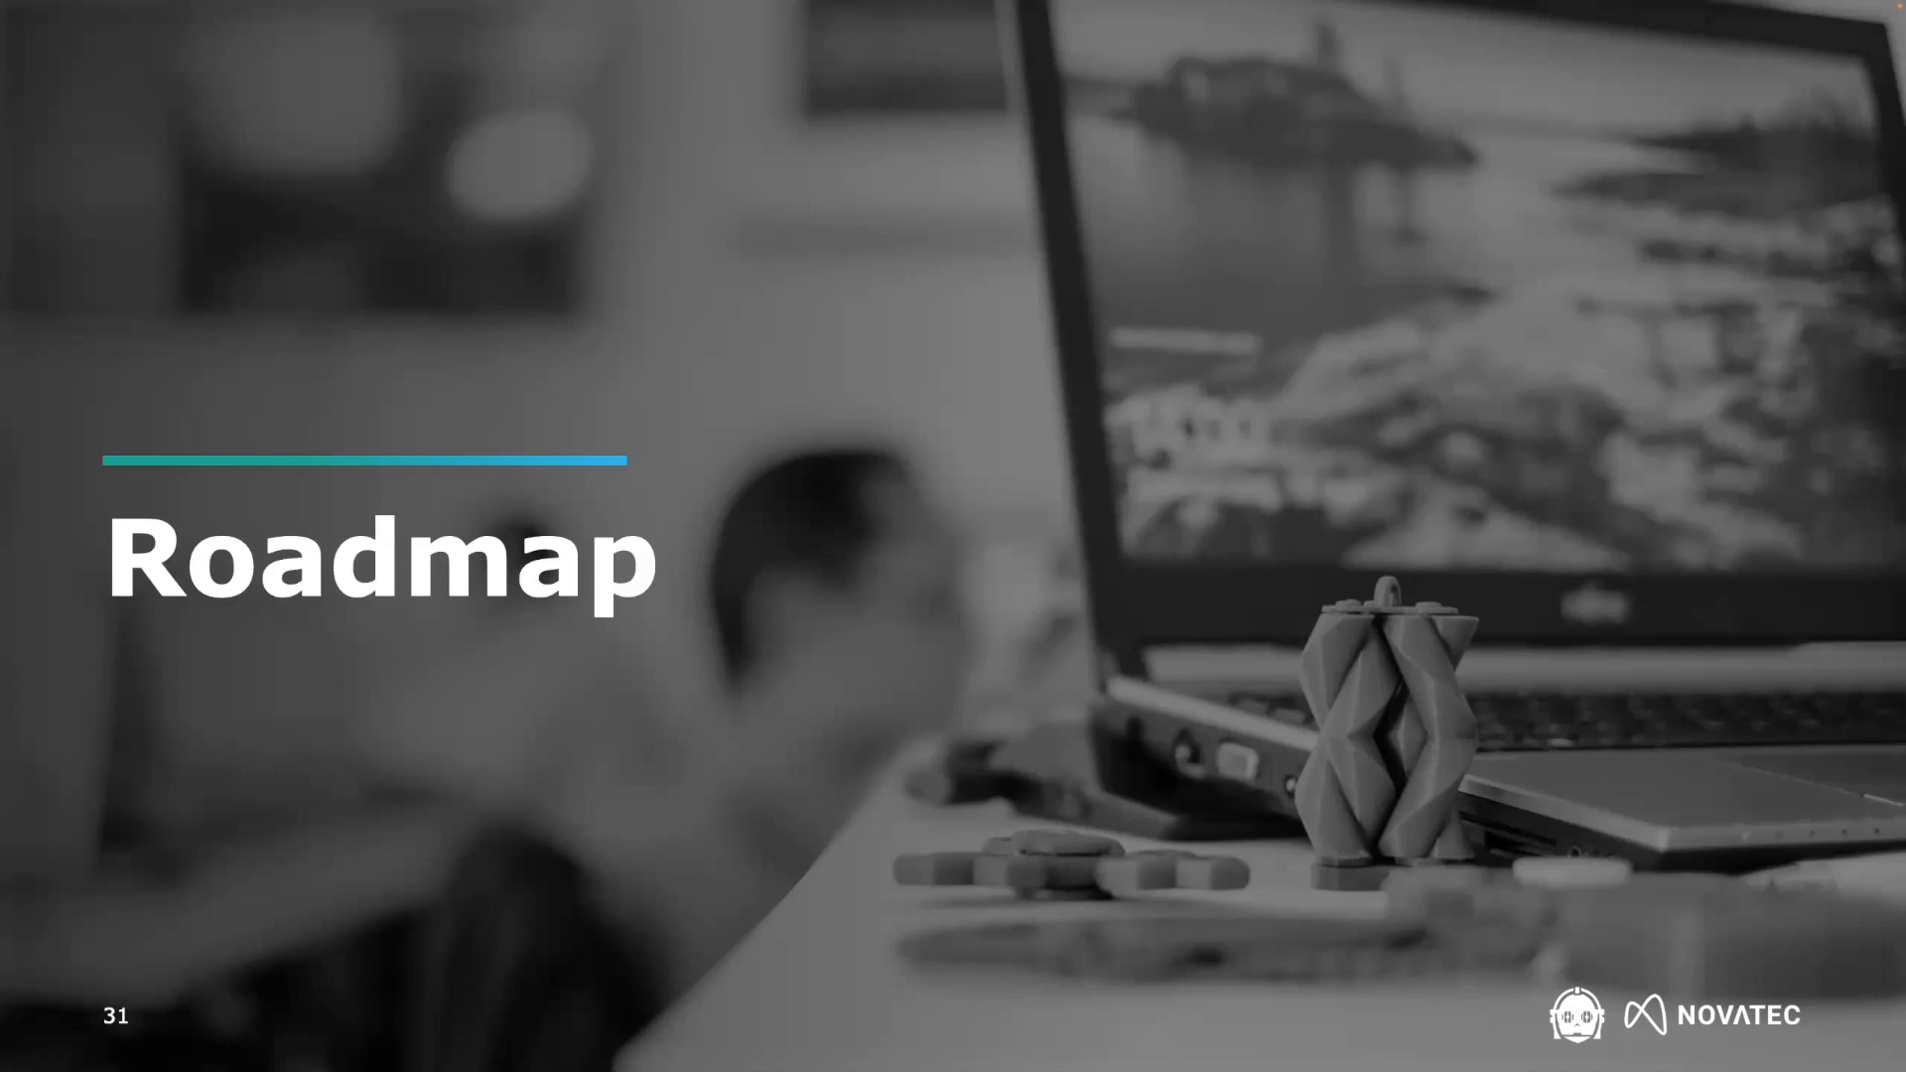
key(Right)
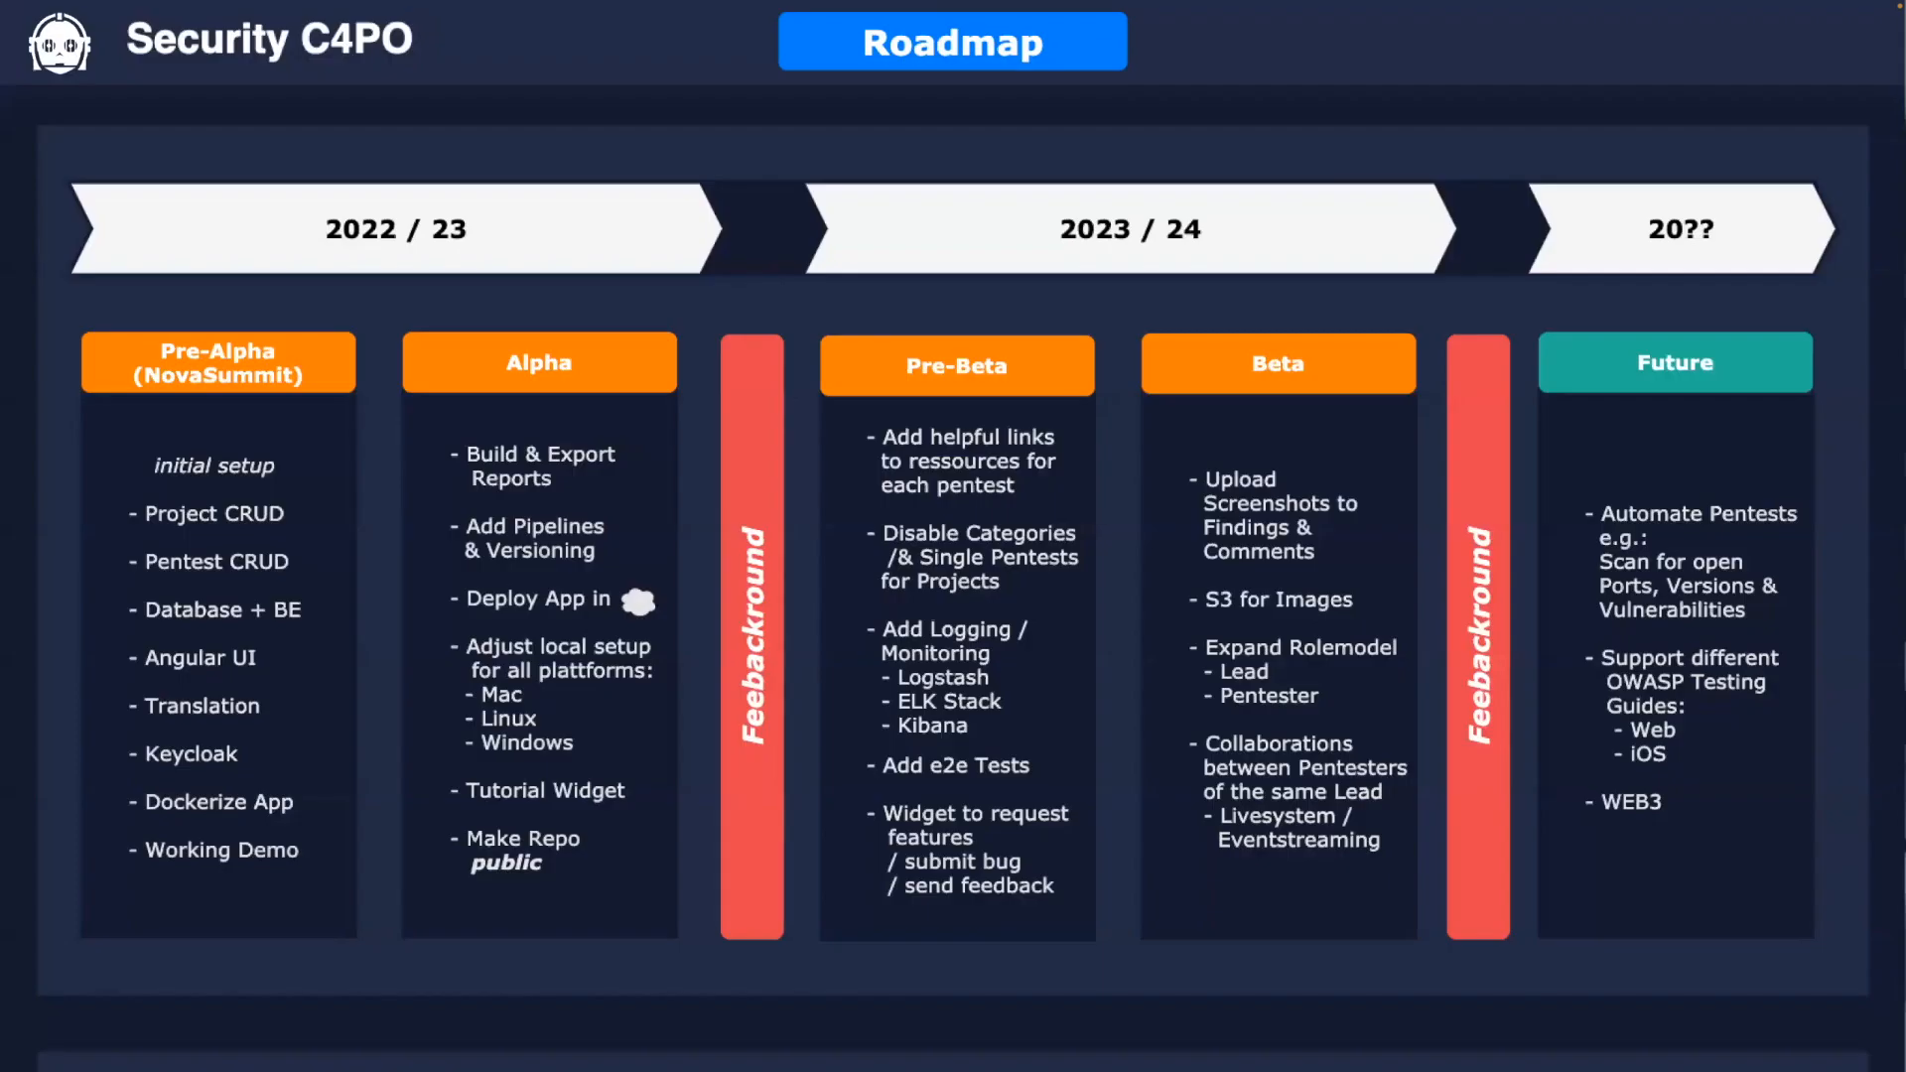